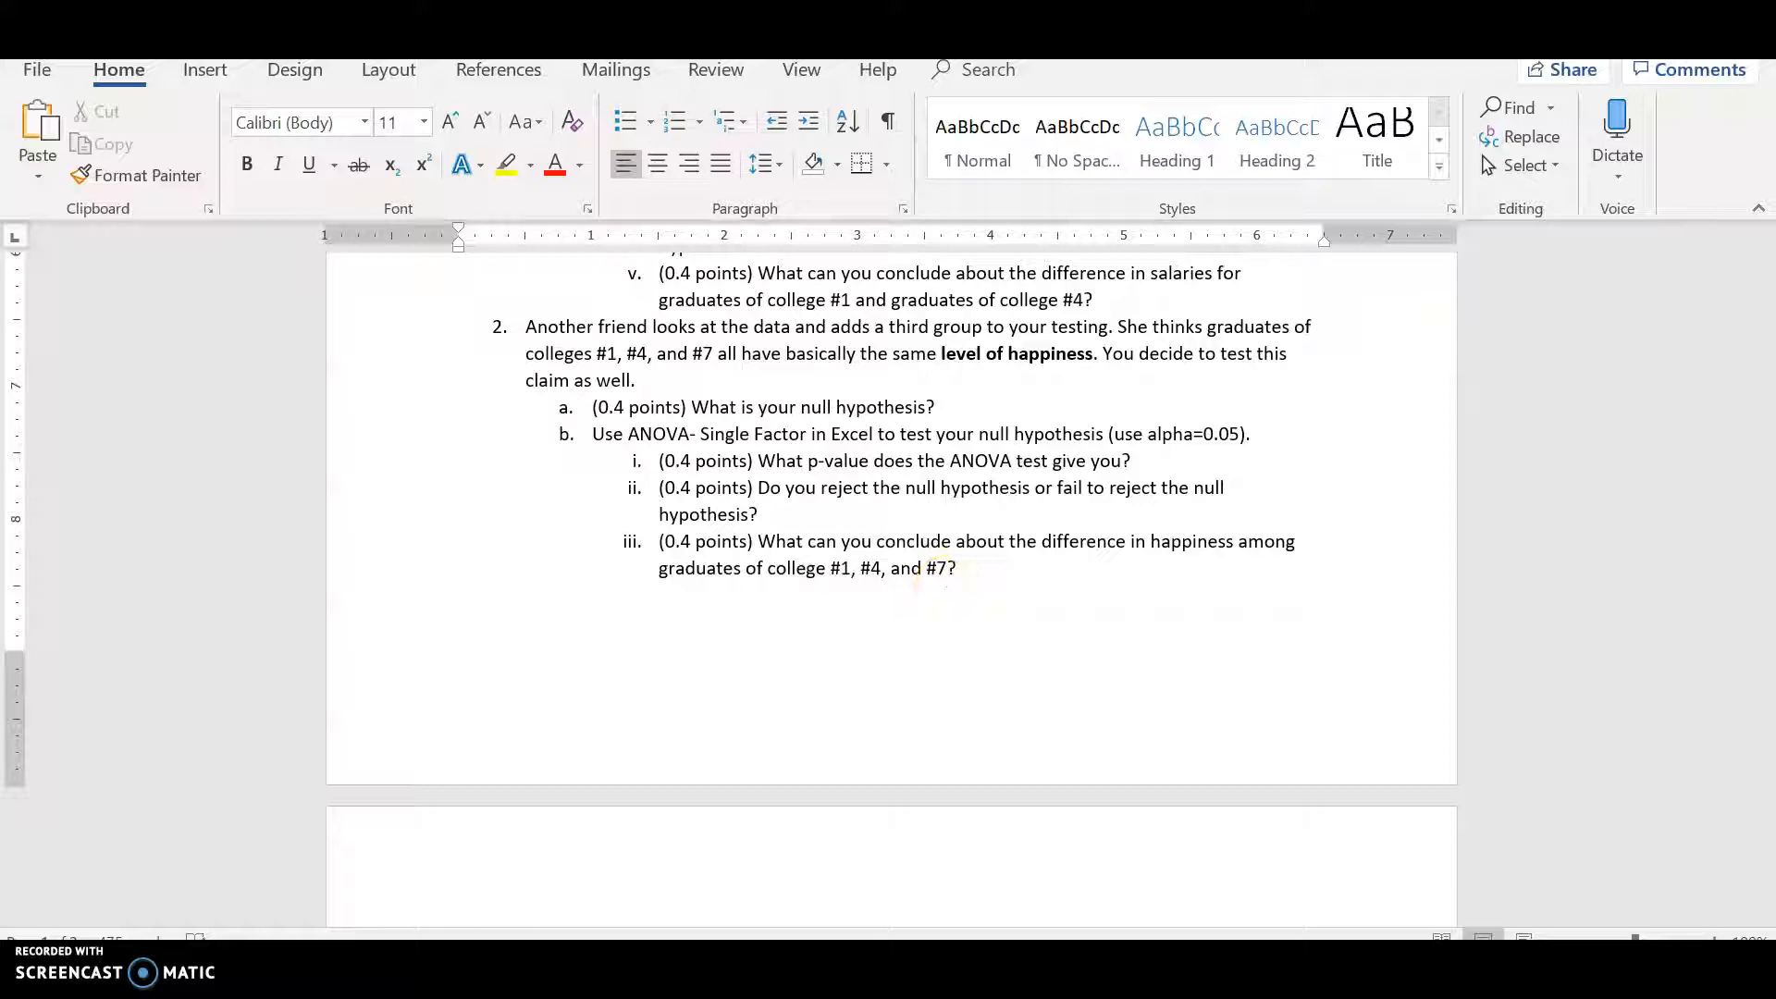
- Compare the ANOVA happiness question in the assignment document with the graduates spreadsheet data
left_click(388, 977)
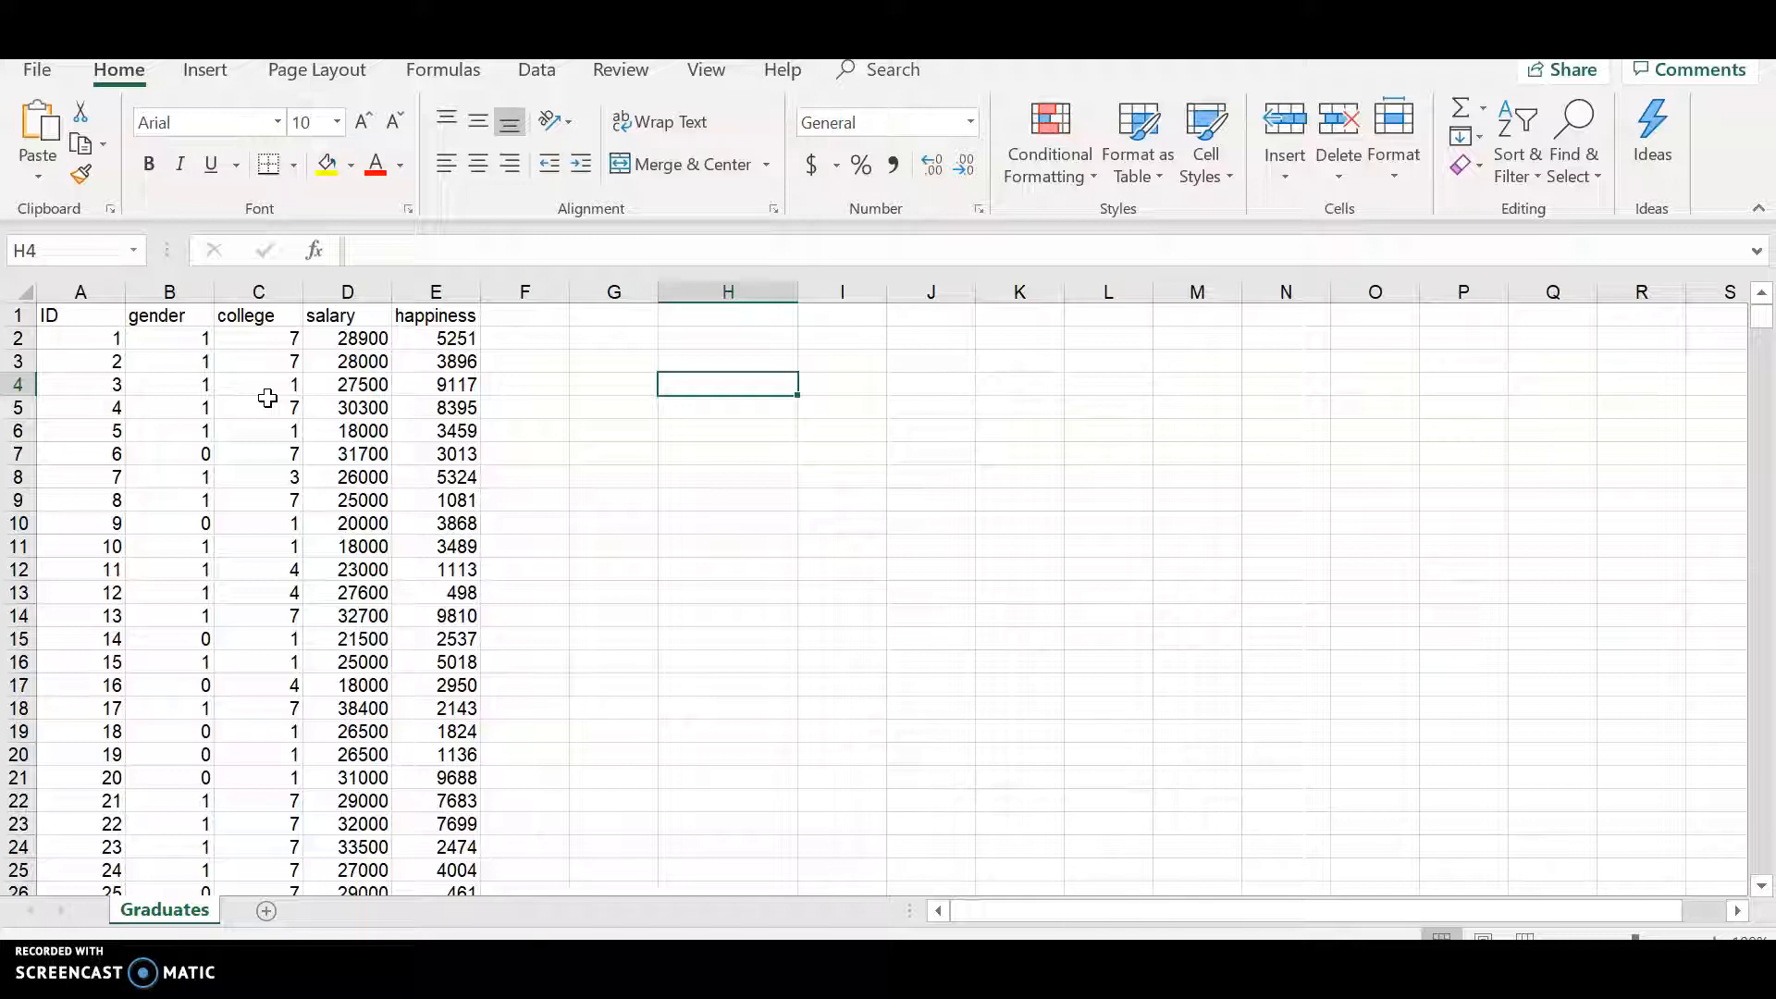
key("alt+Tab")
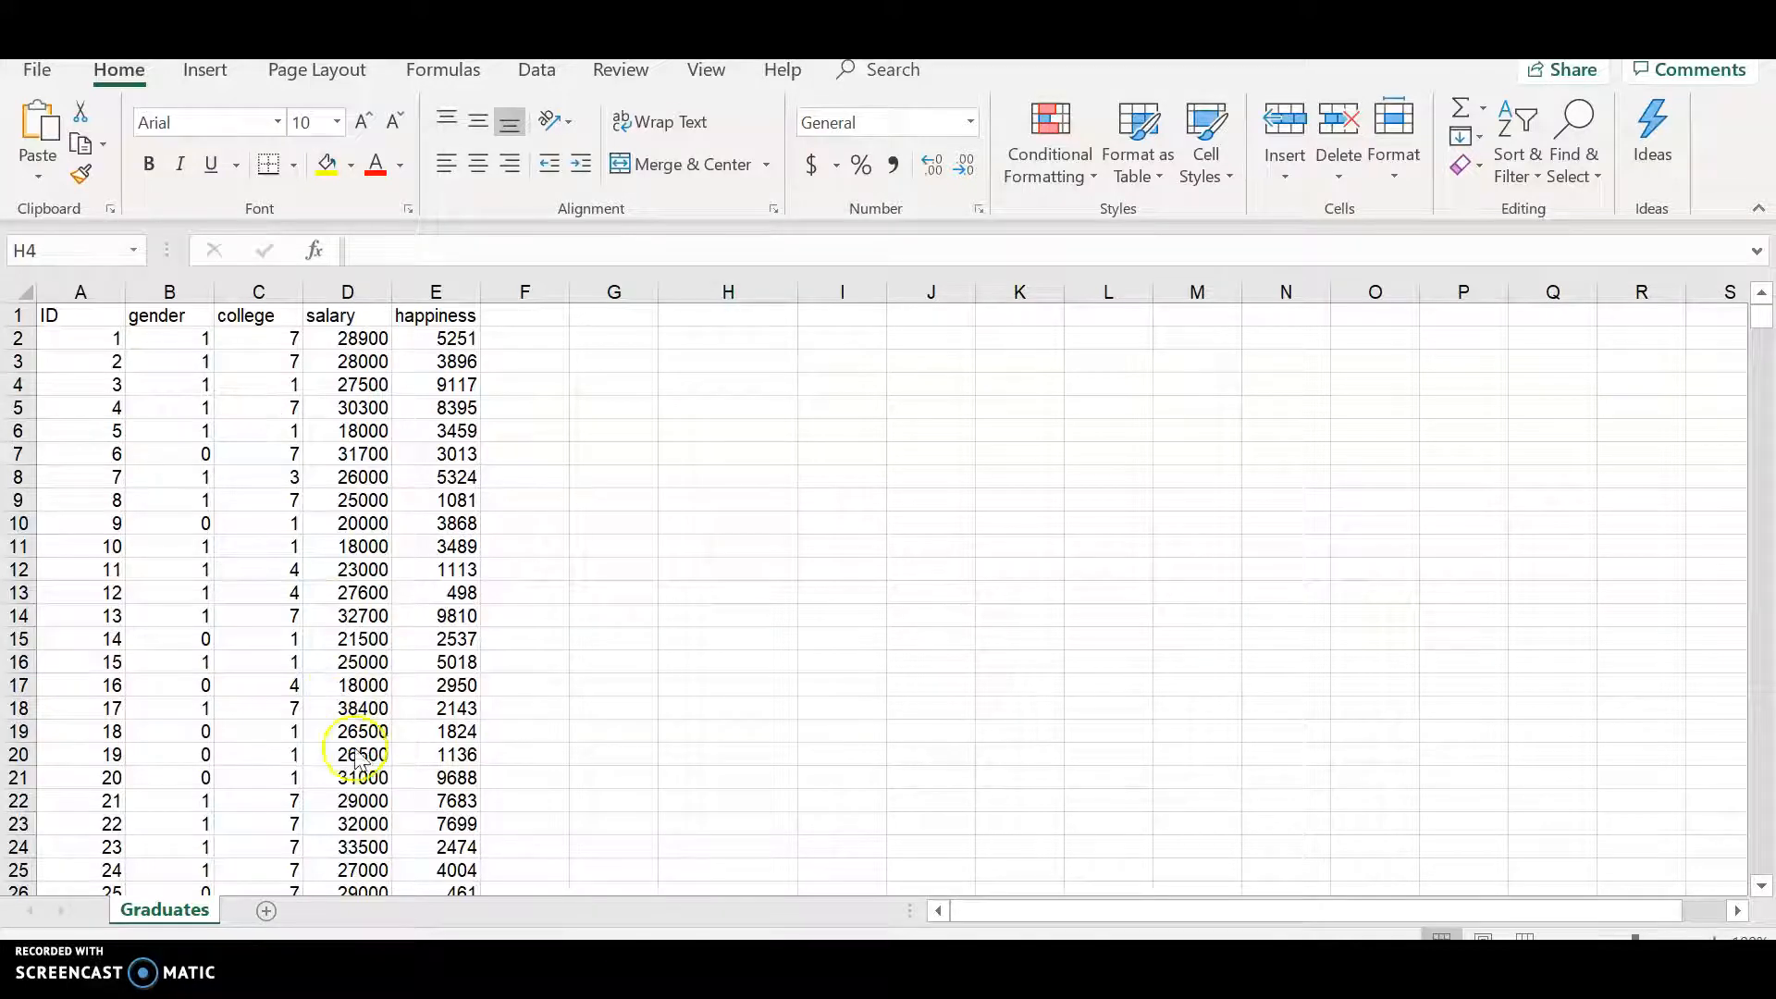
key("alt+Tab")
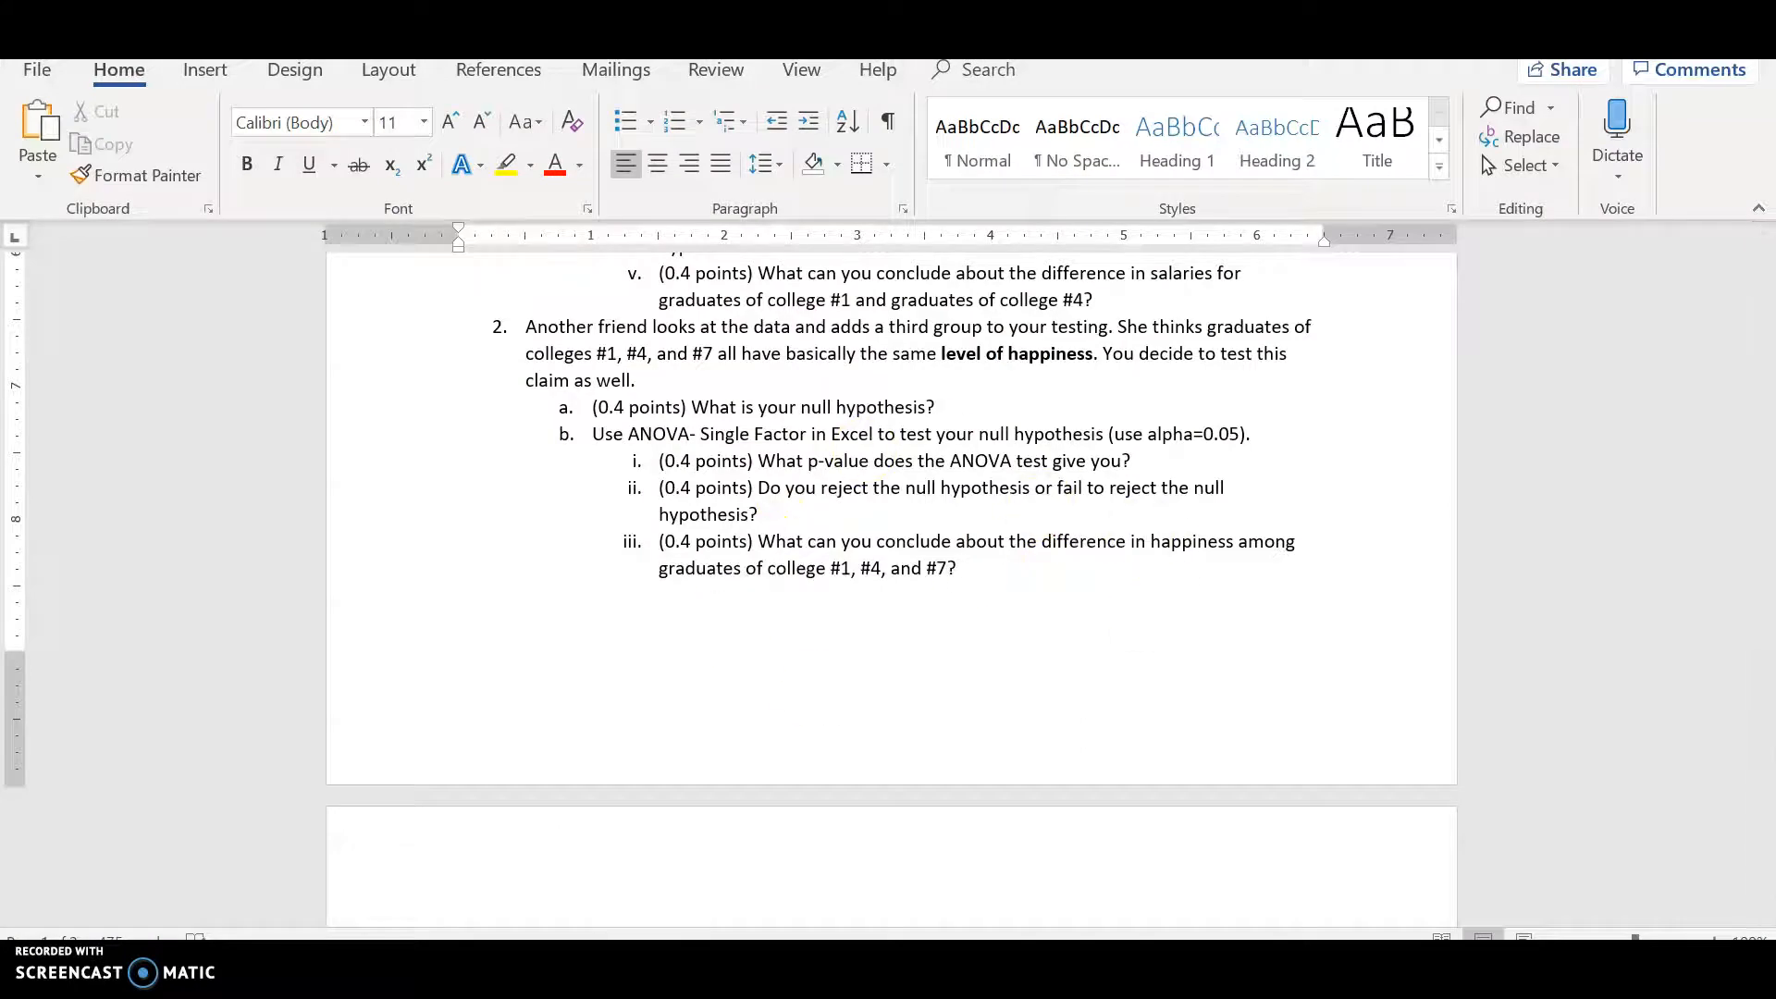
key("alt+Tab")
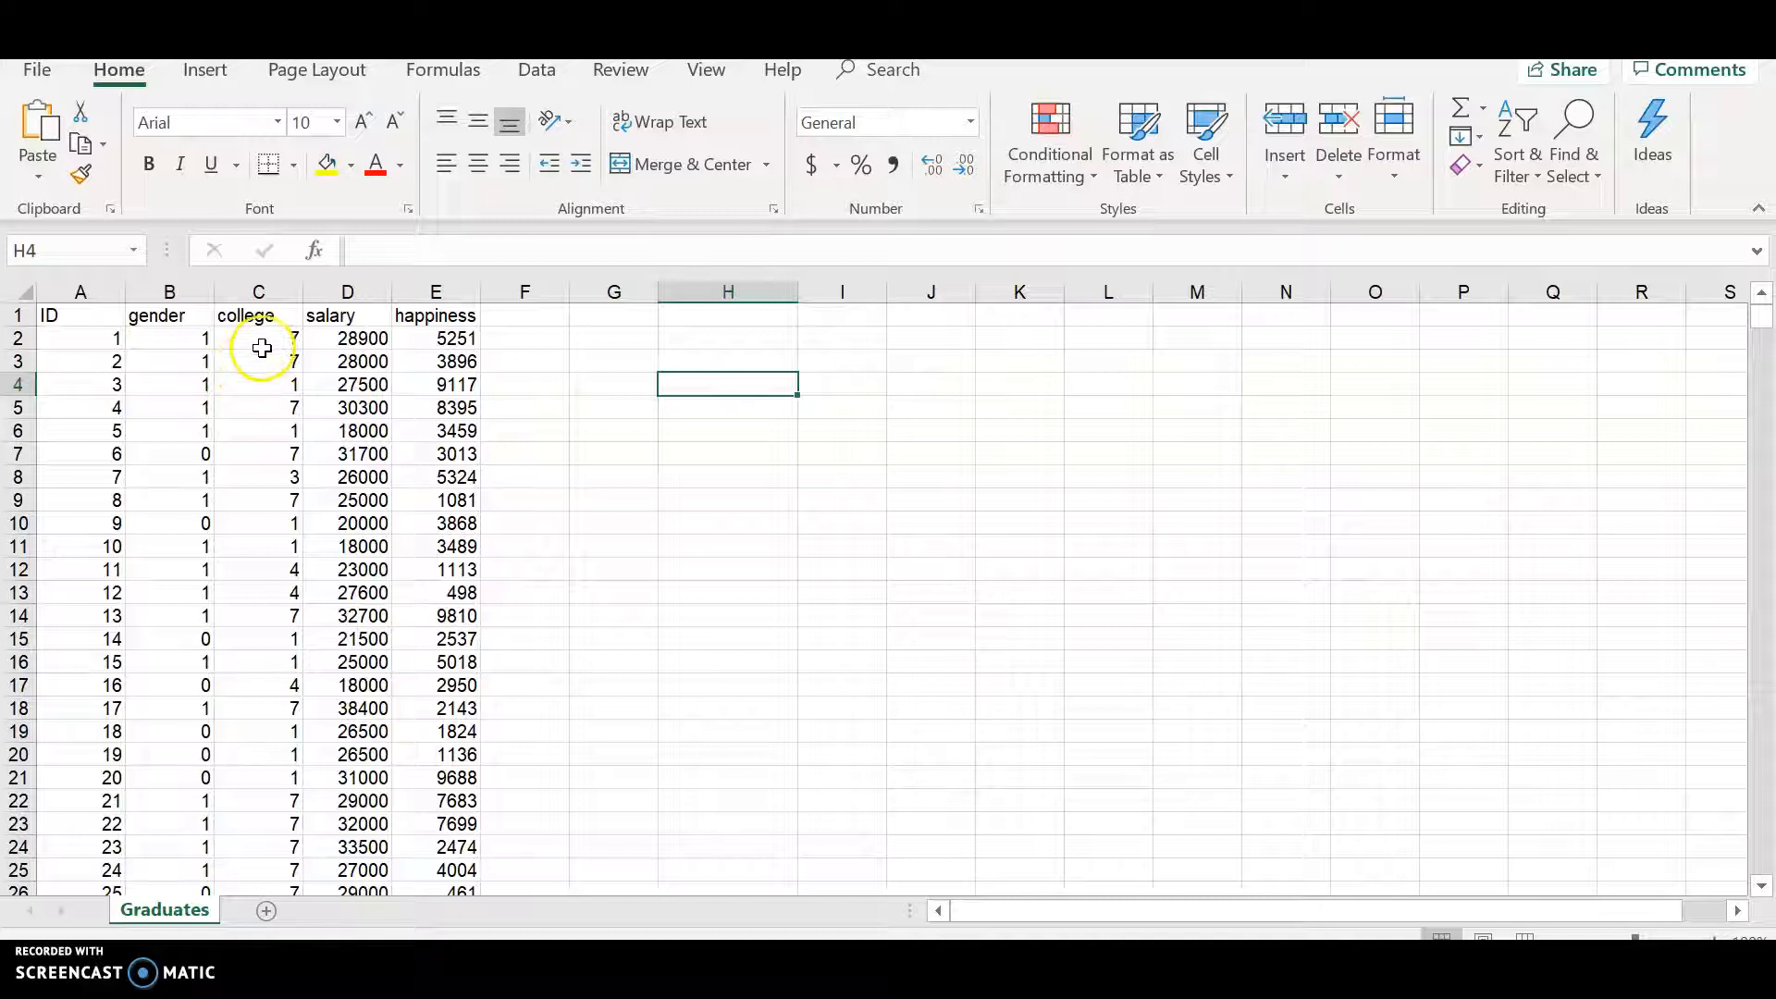
- Sort the graduates data by college, smallest to largest, with headers recognized
left_click(135, 340)
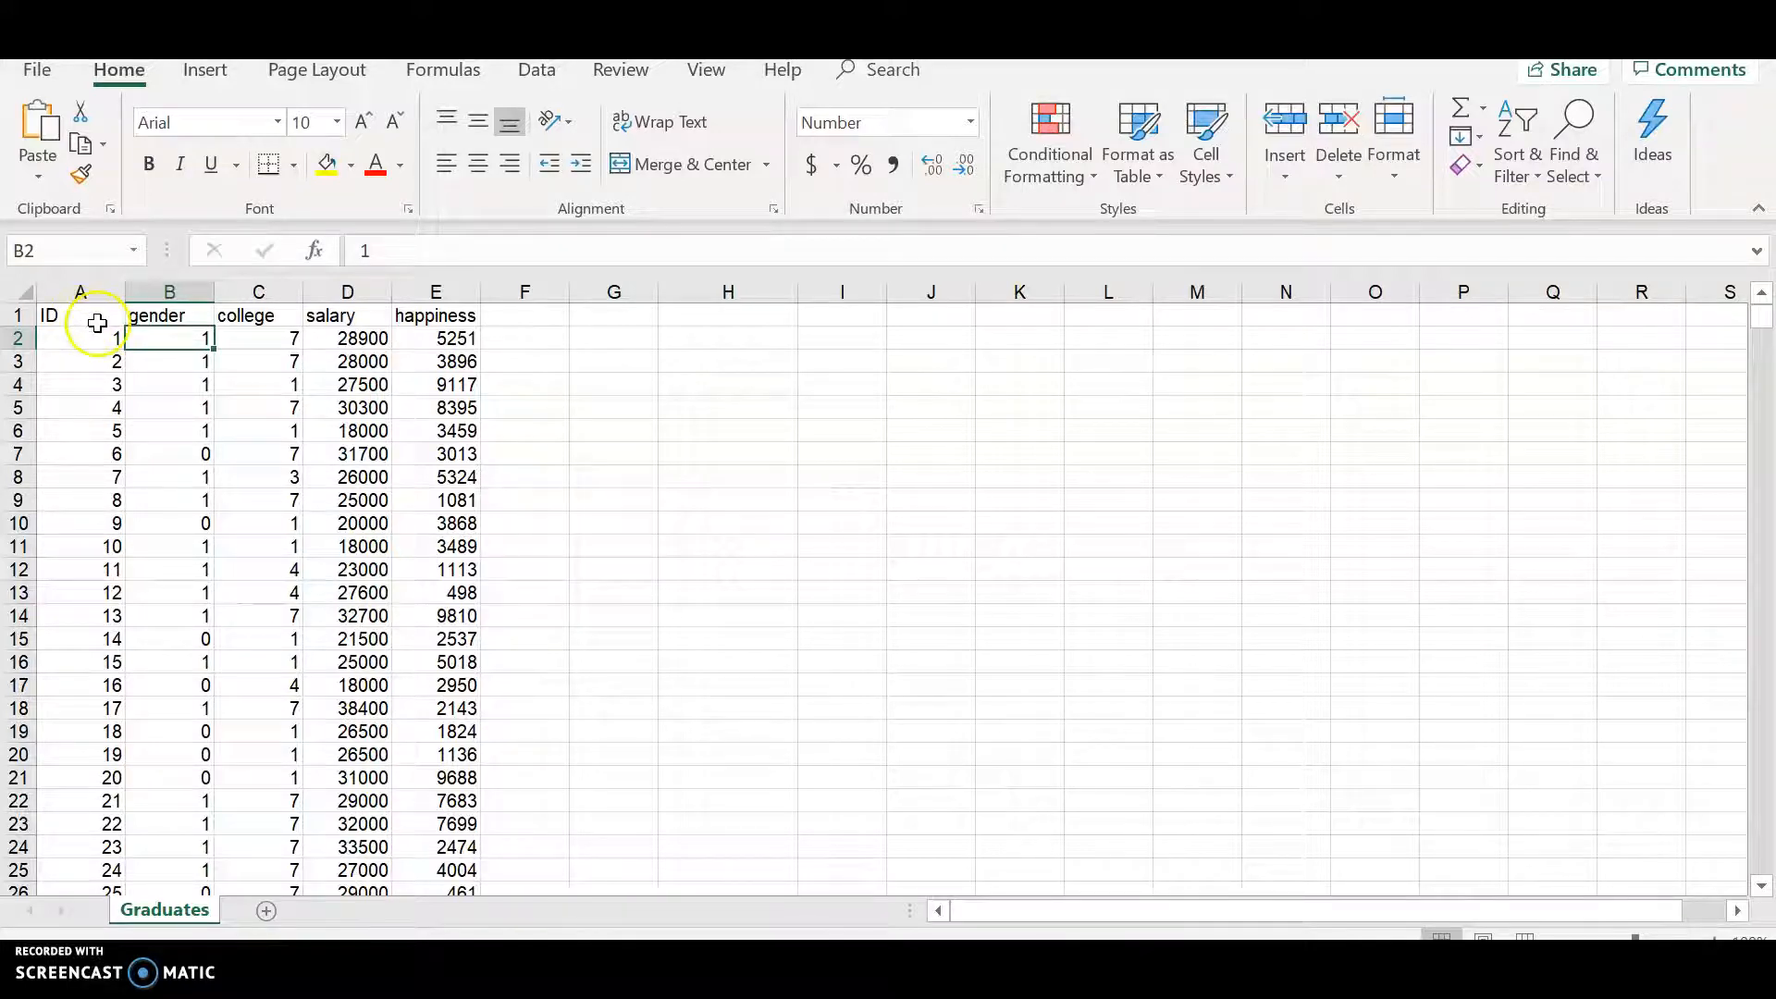
left_click(171, 394)
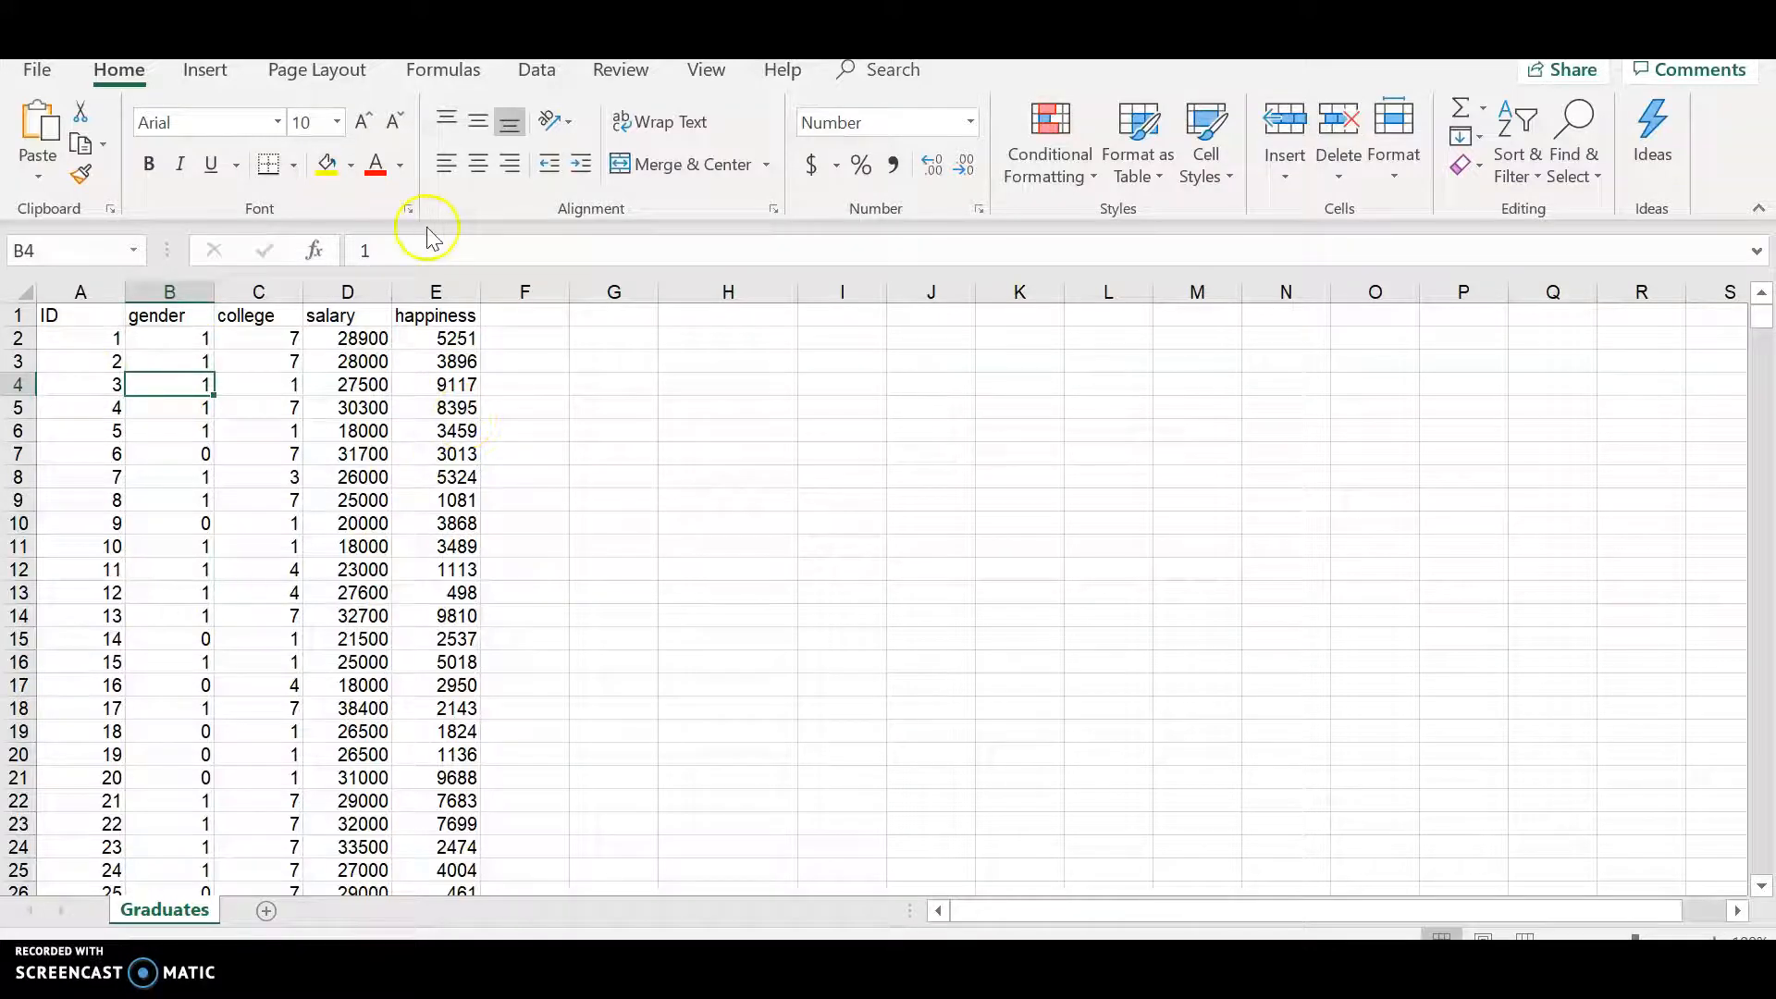
left_click(552, 83)
left_click(1042, 159)
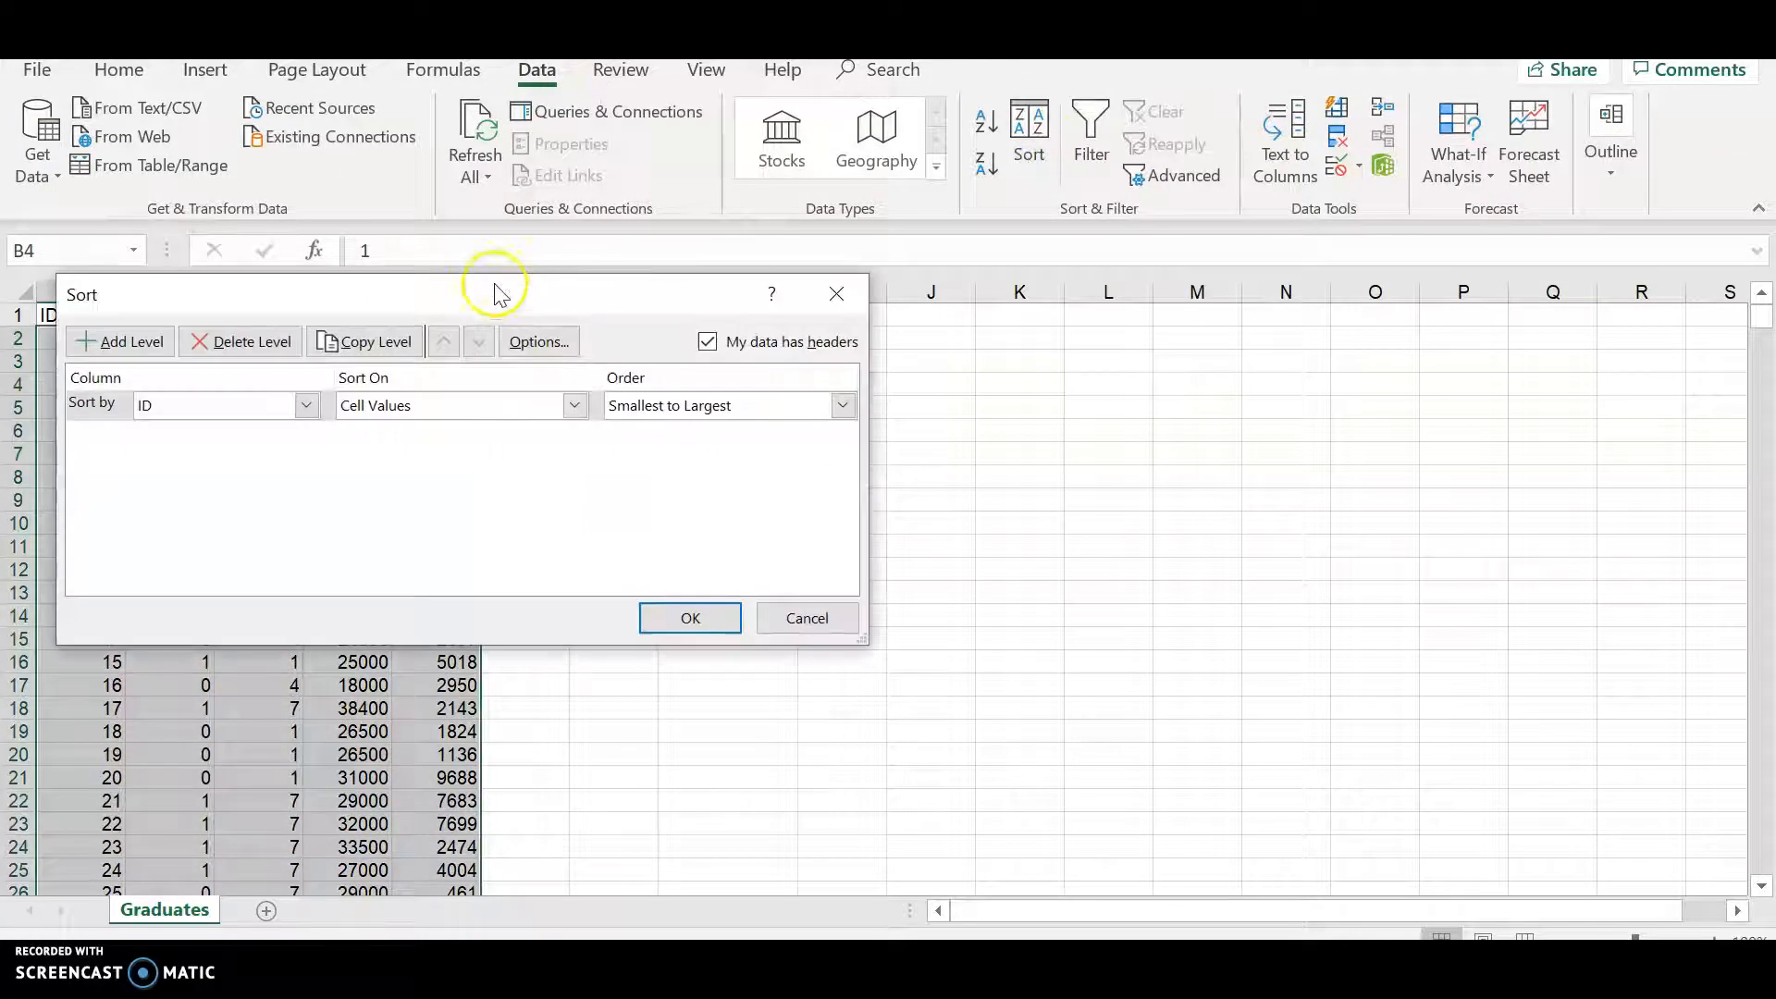
left_click_drag(484, 290, 926, 312)
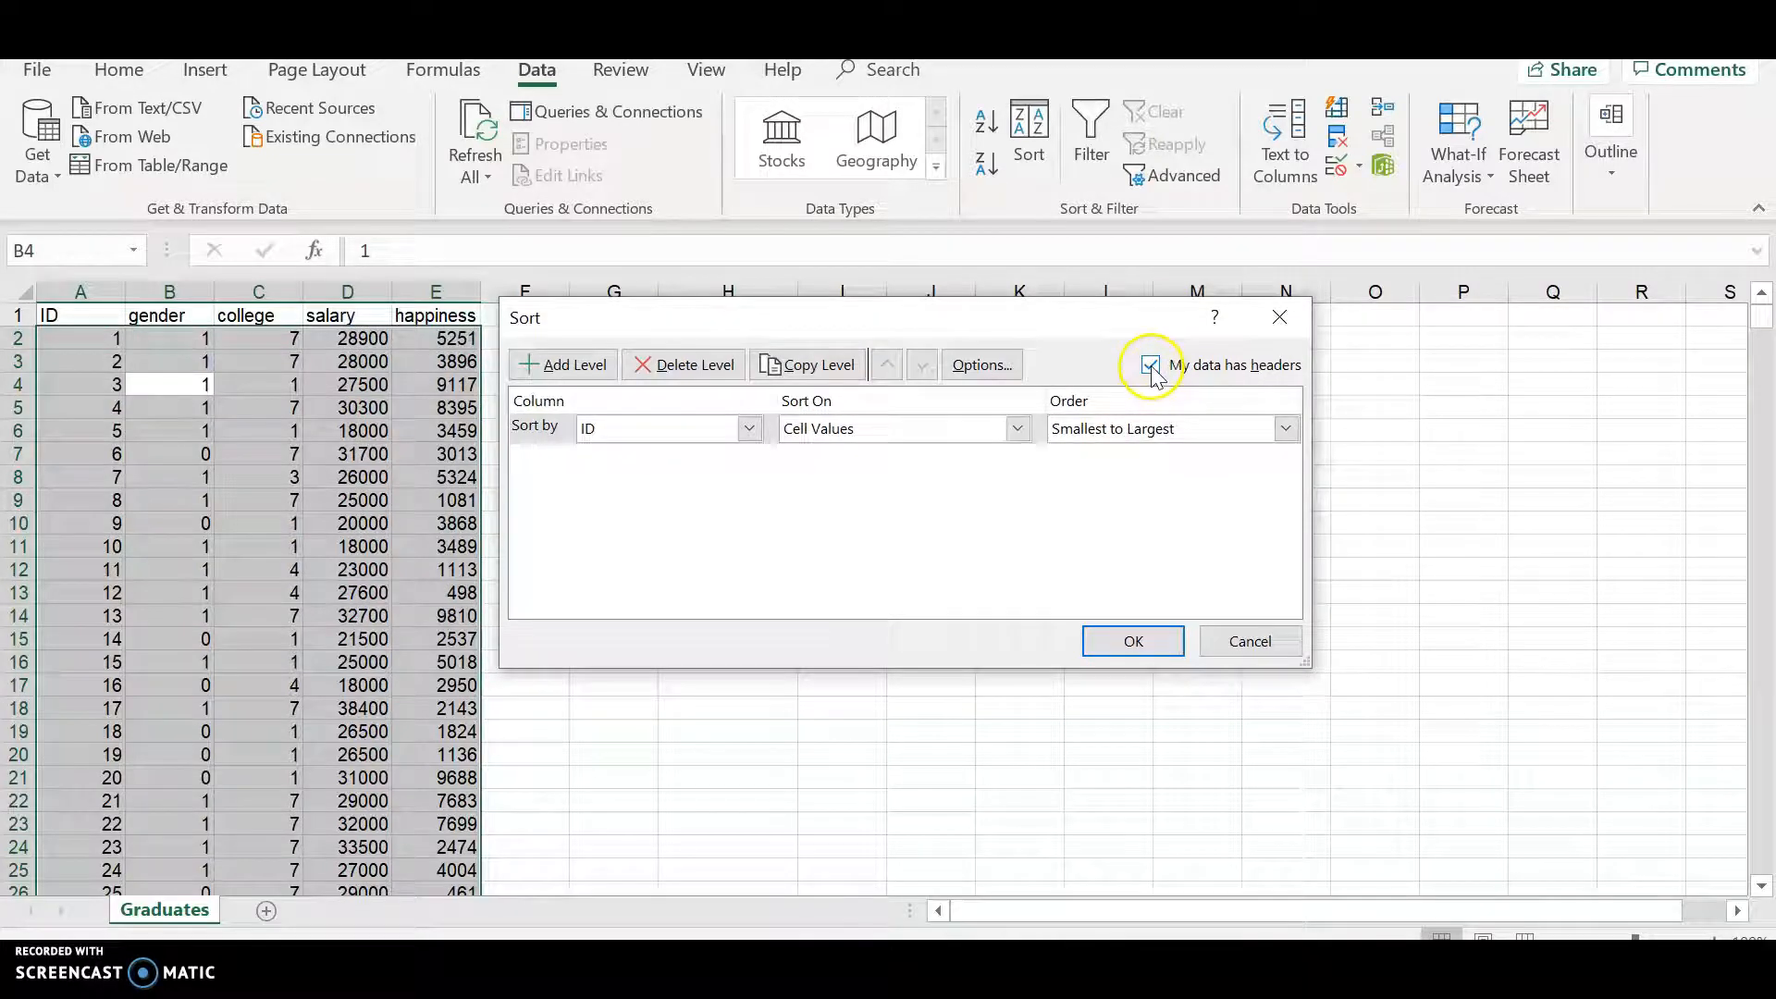
left_click_drag(1039, 317, 1112, 315)
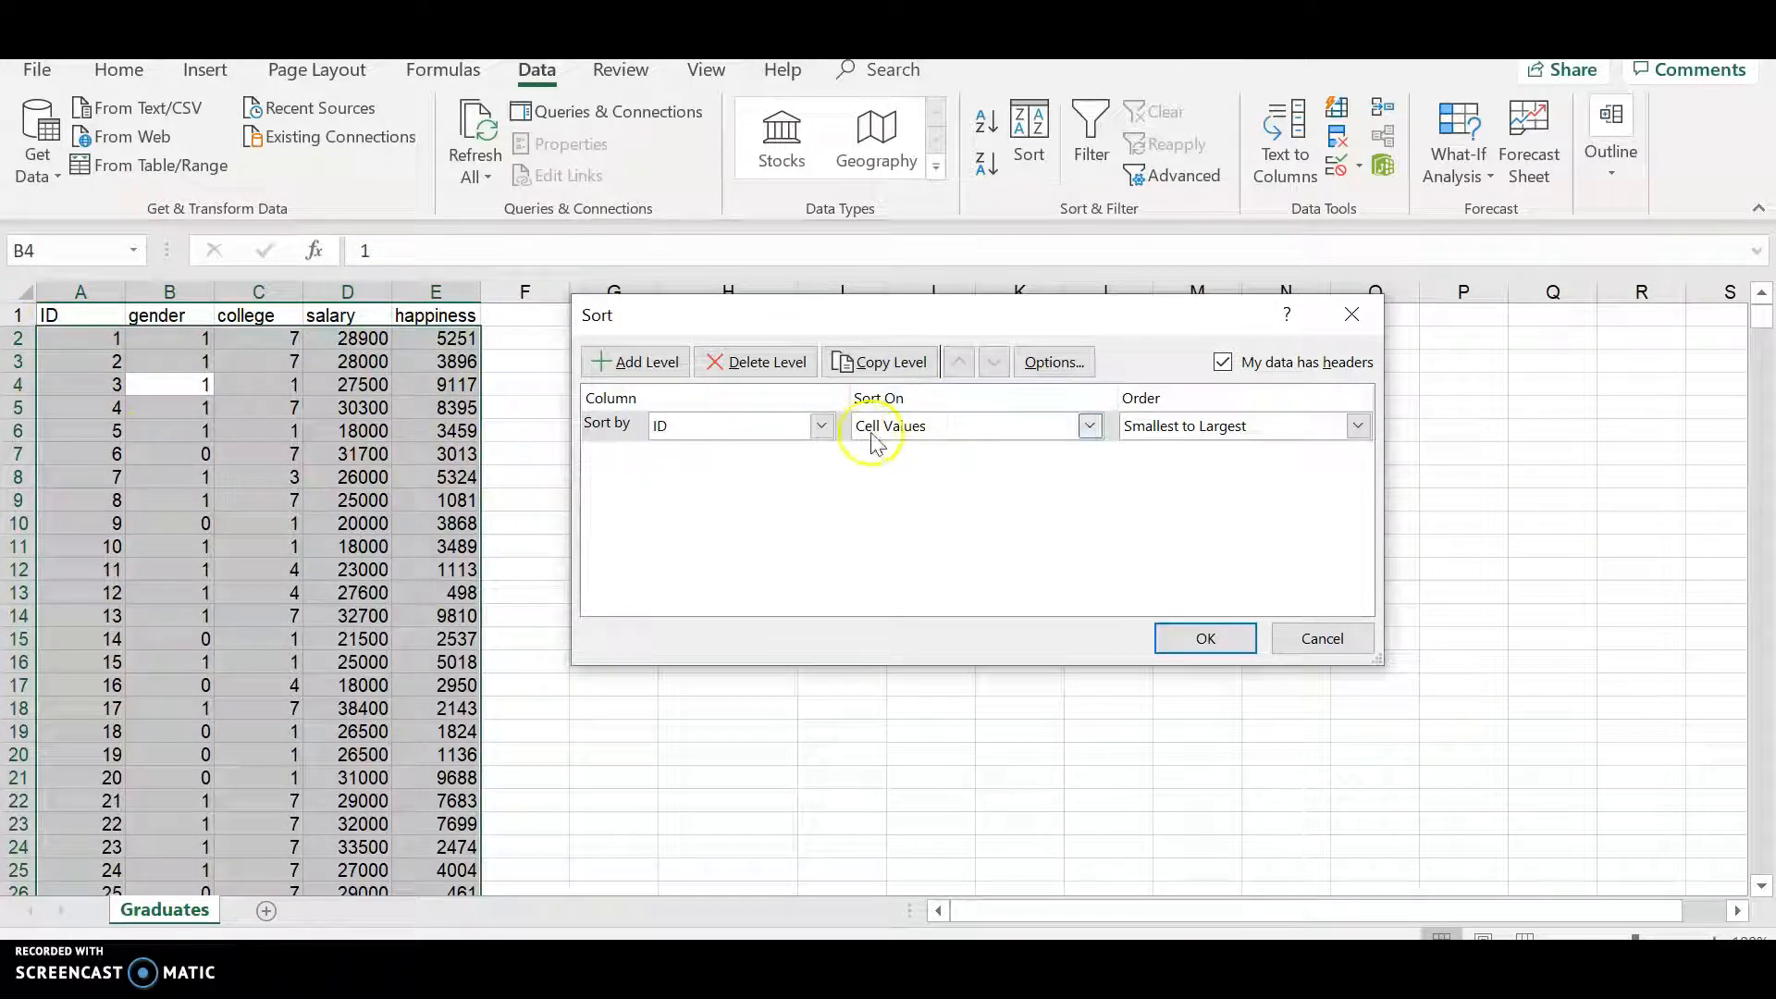
left_click(821, 426)
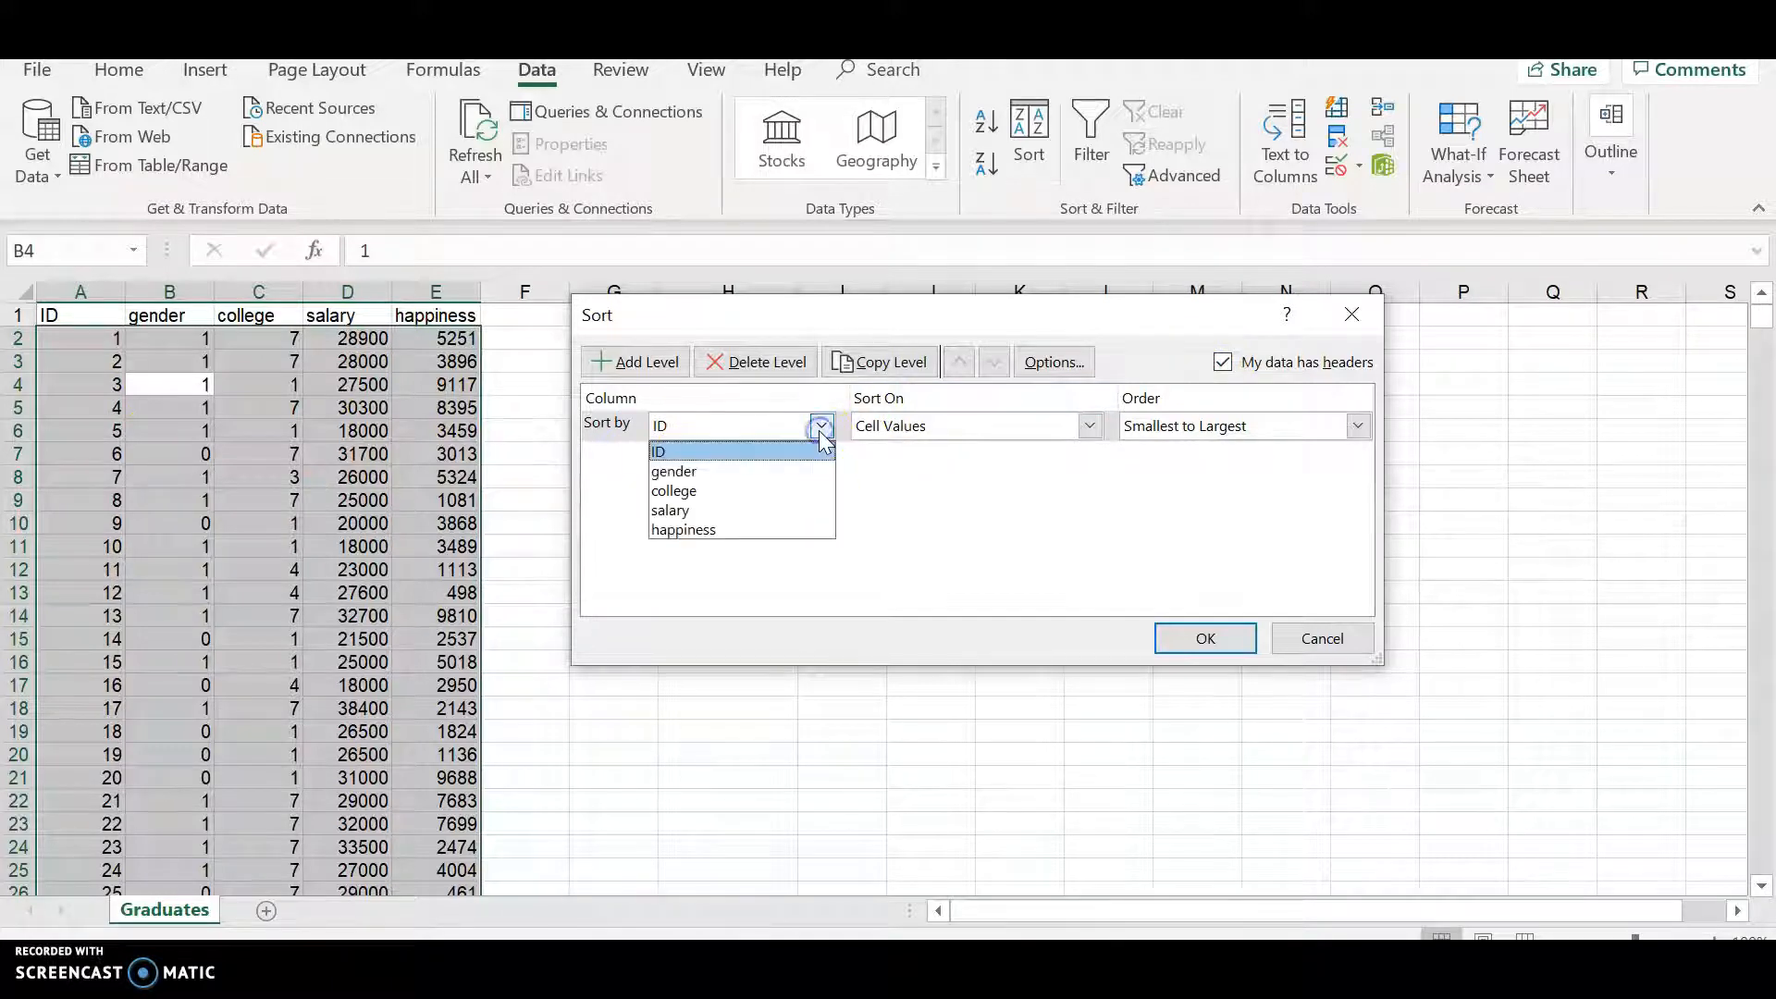
left_click(689, 493)
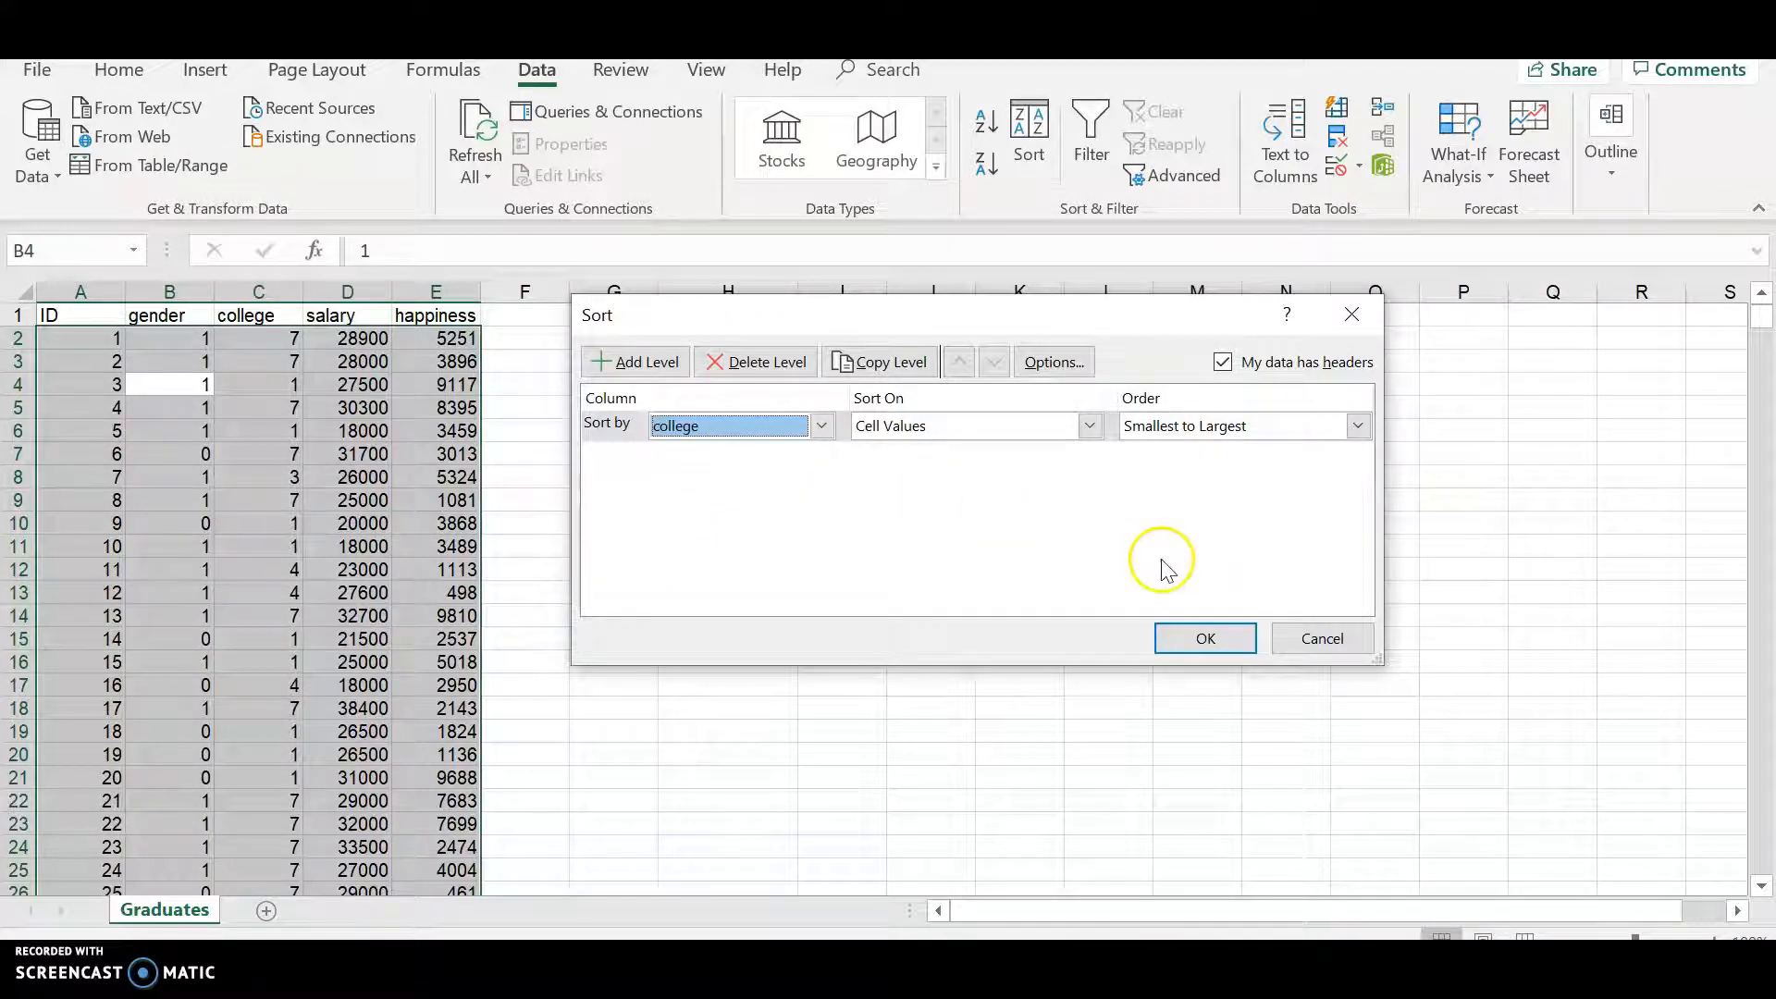
left_click(1205, 647)
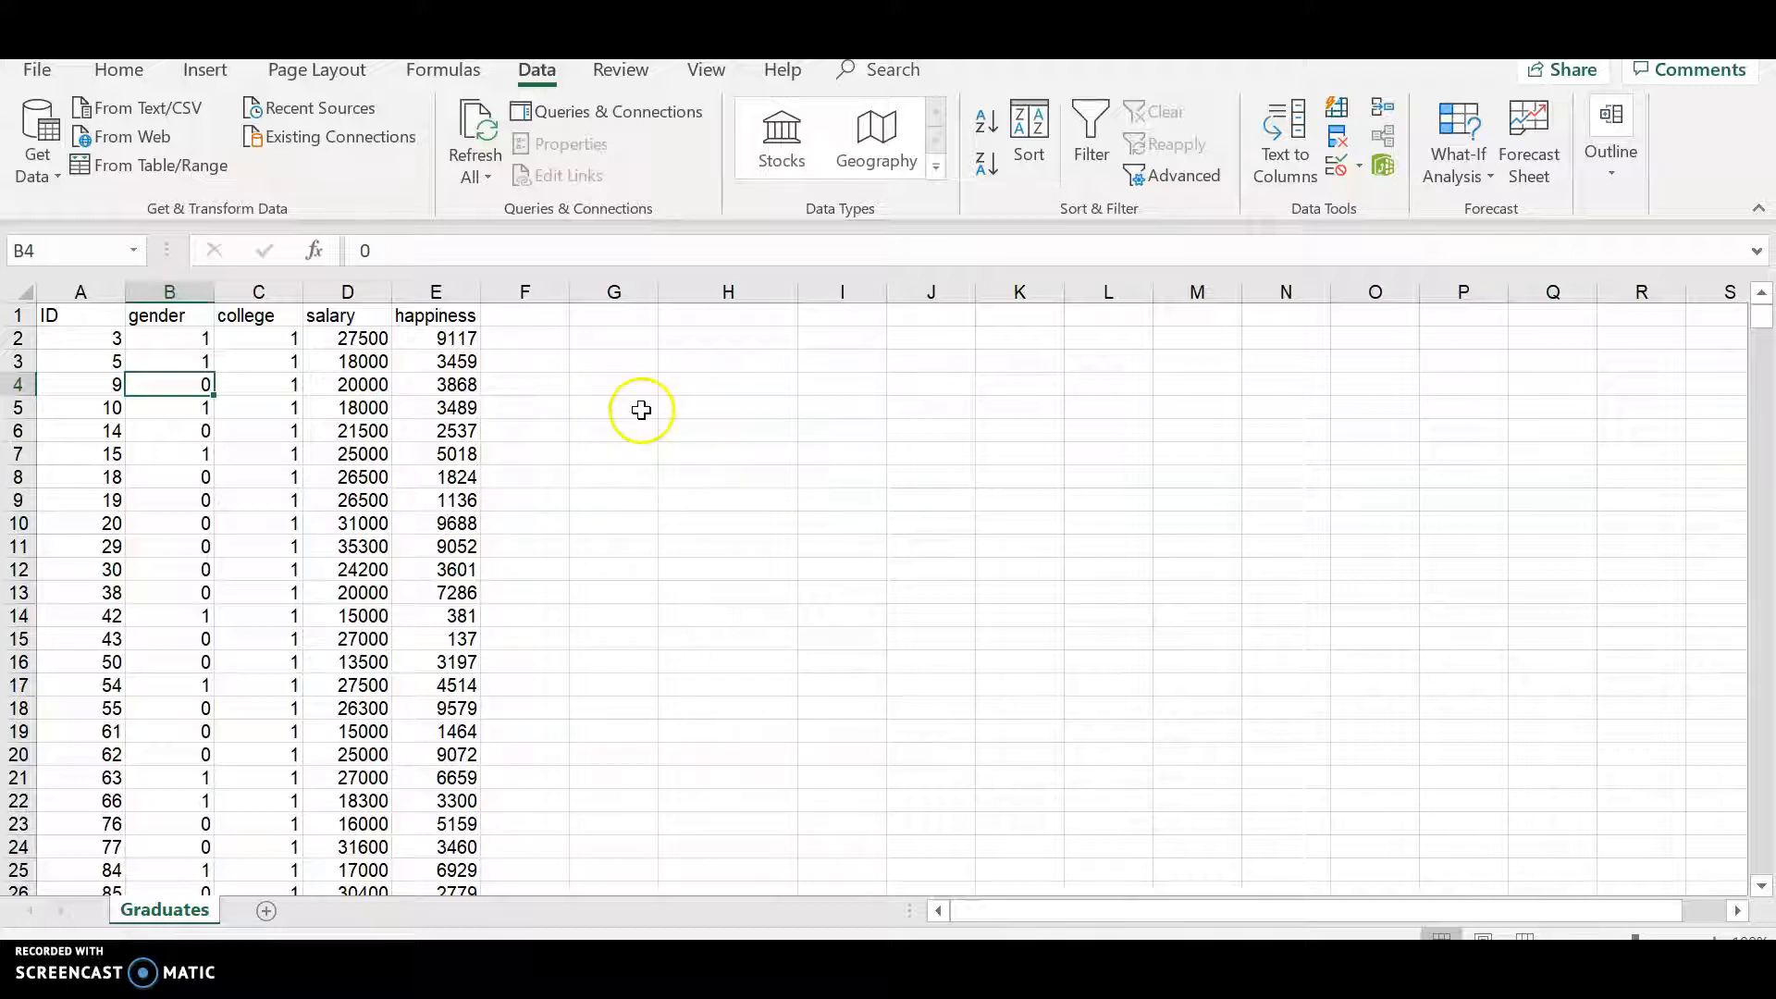
- Enter the headers College 1, College 4 and College 7 in cells I1 through K1
left_click(787, 339)
left_click(815, 338)
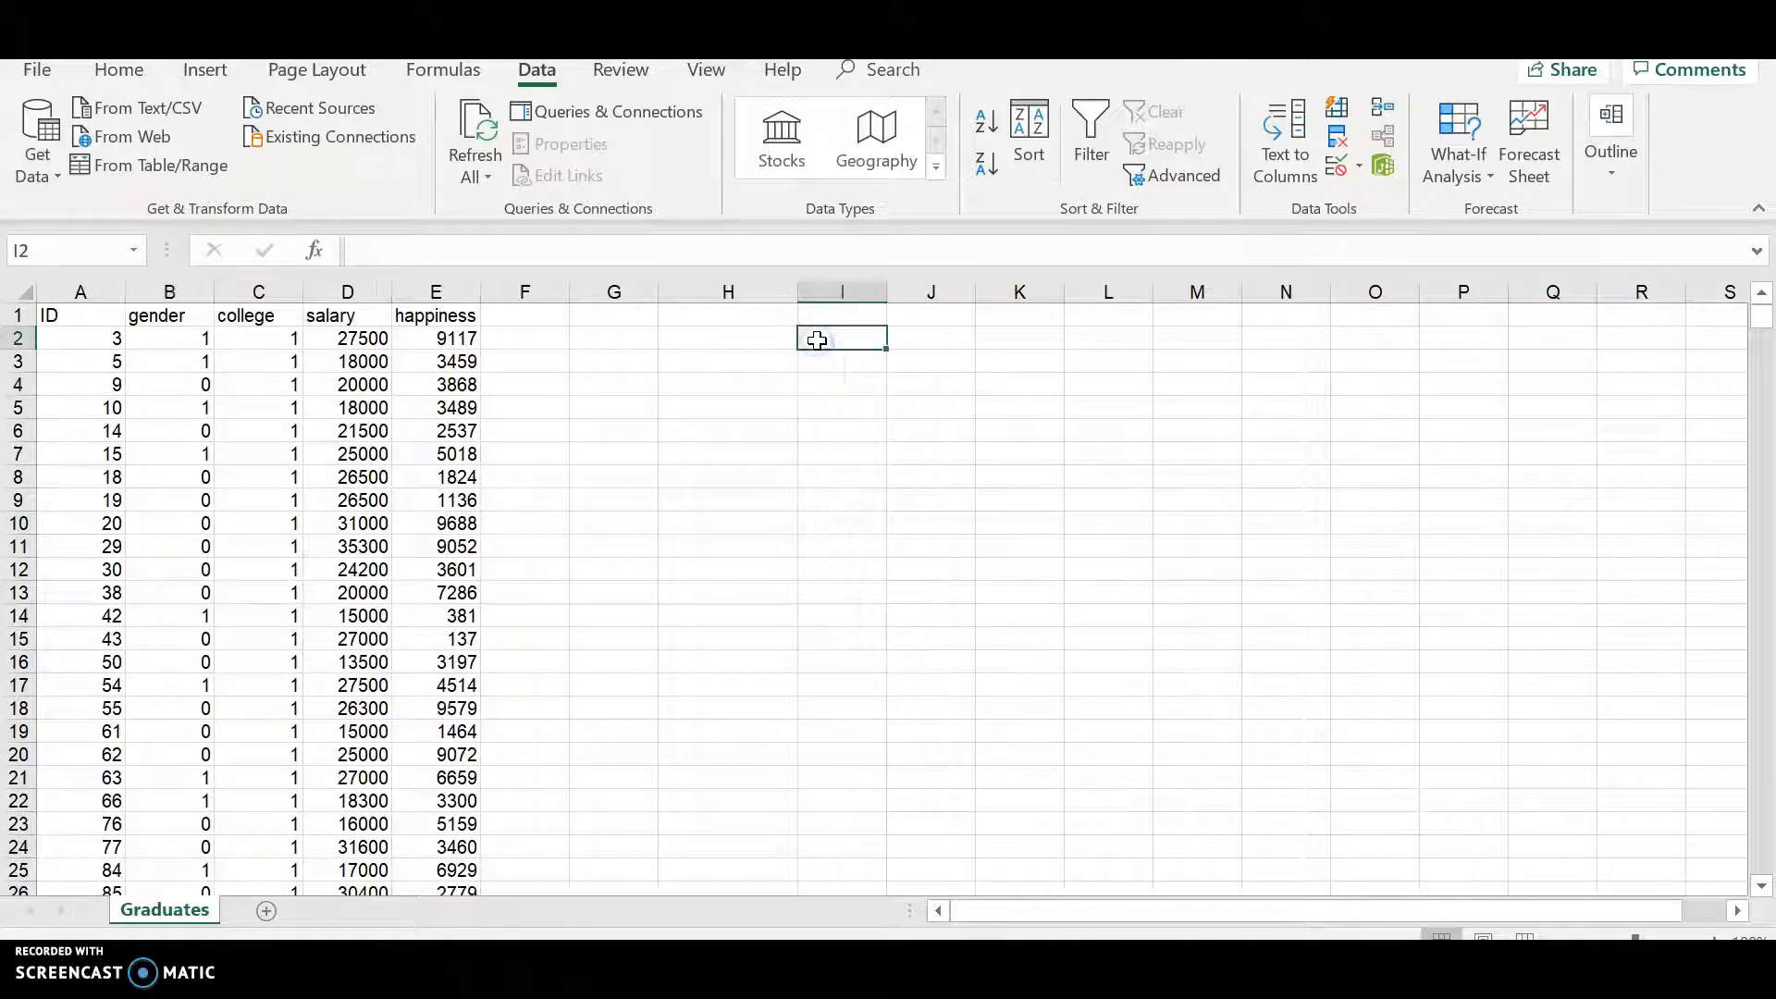
left_click(840, 318)
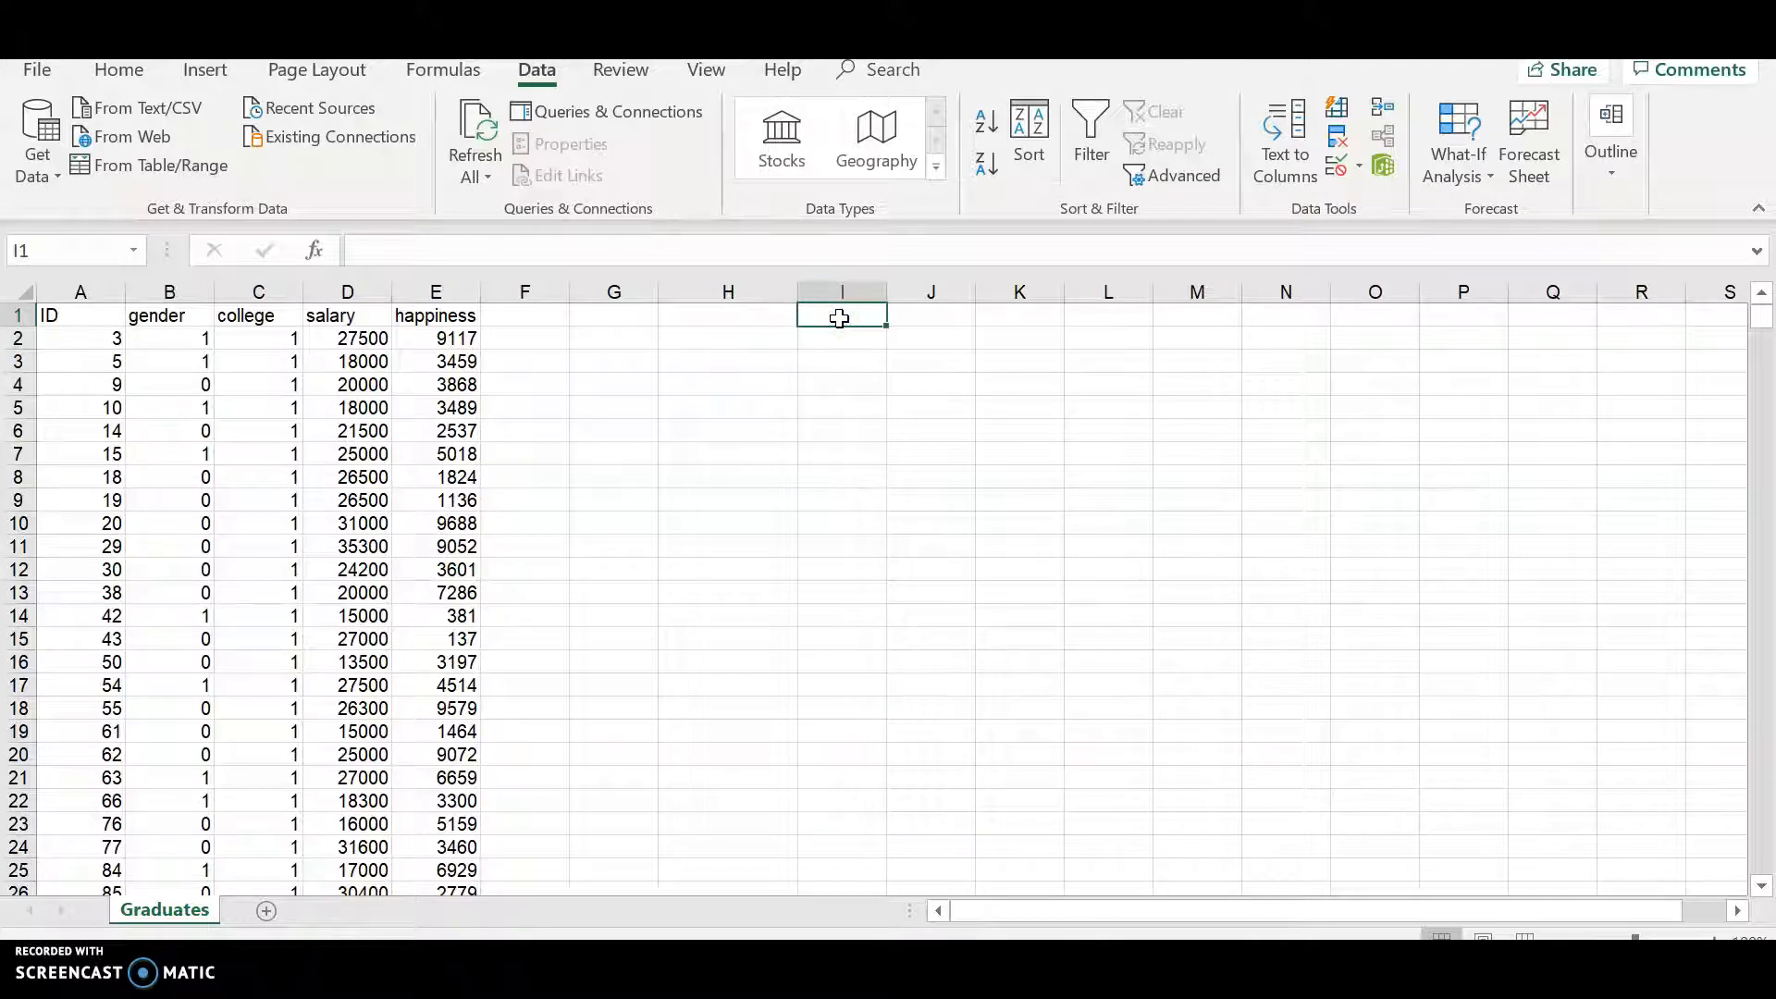
type("d")
key("BackSpace")
type("College 1")
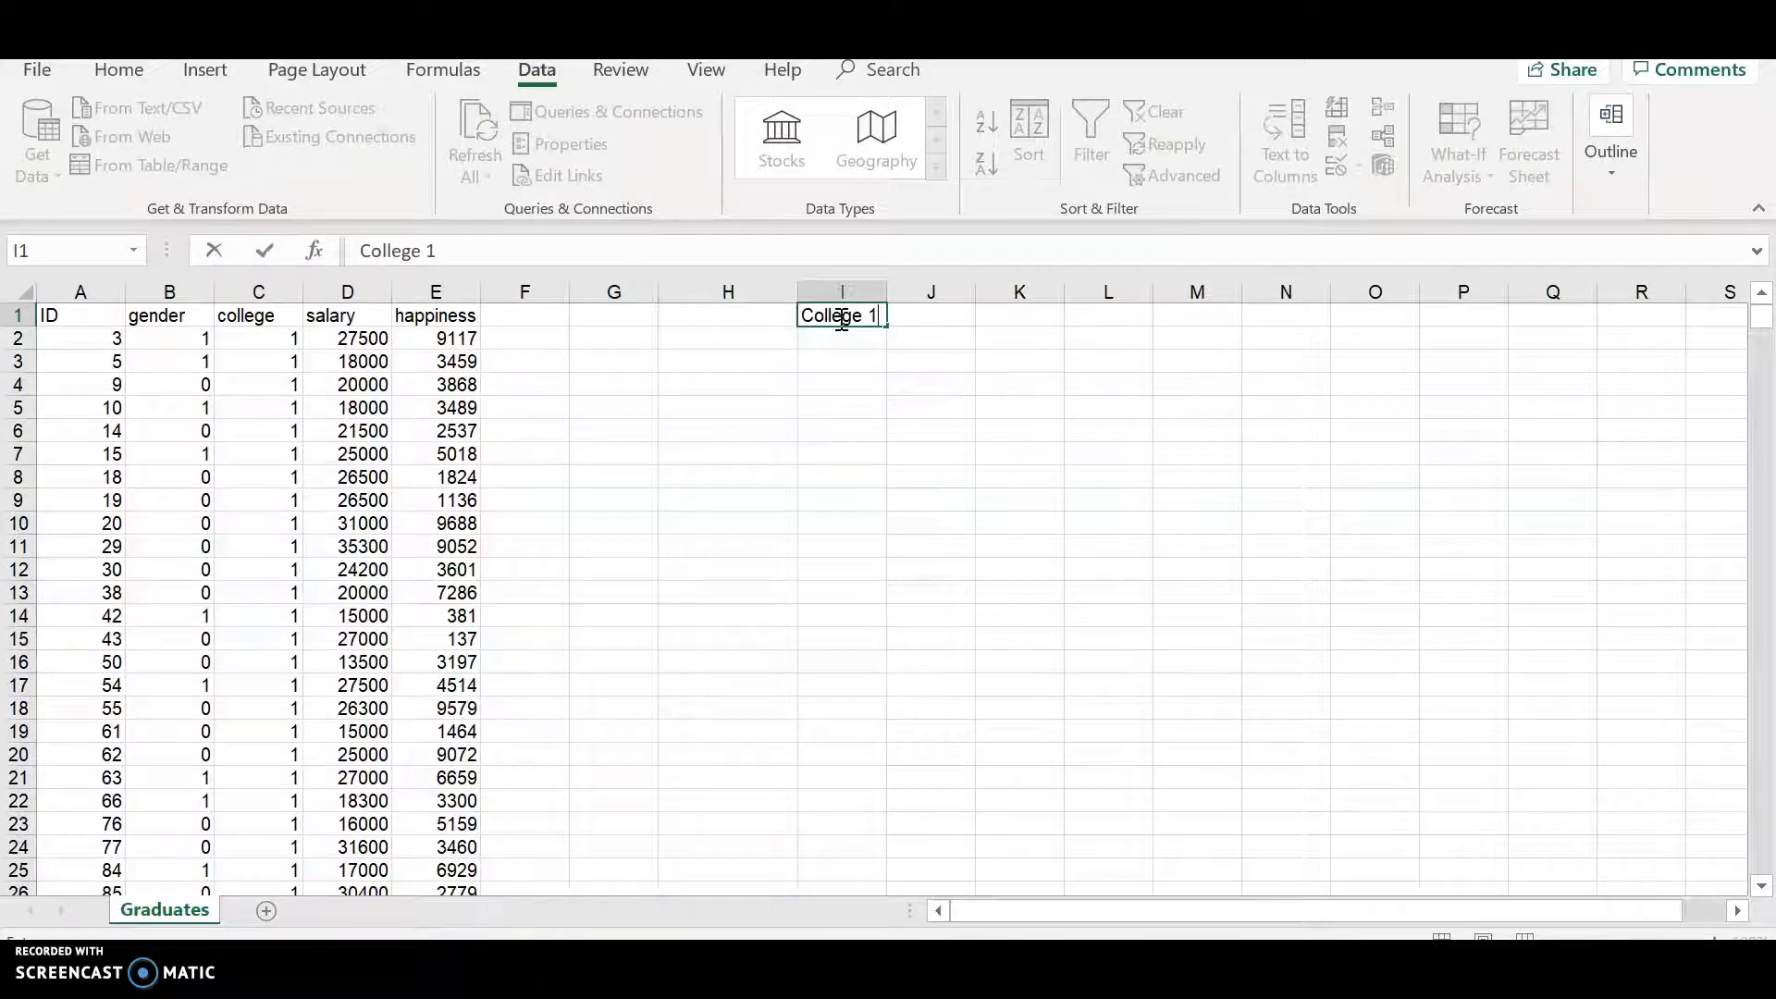
key("Tab")
type("College ")
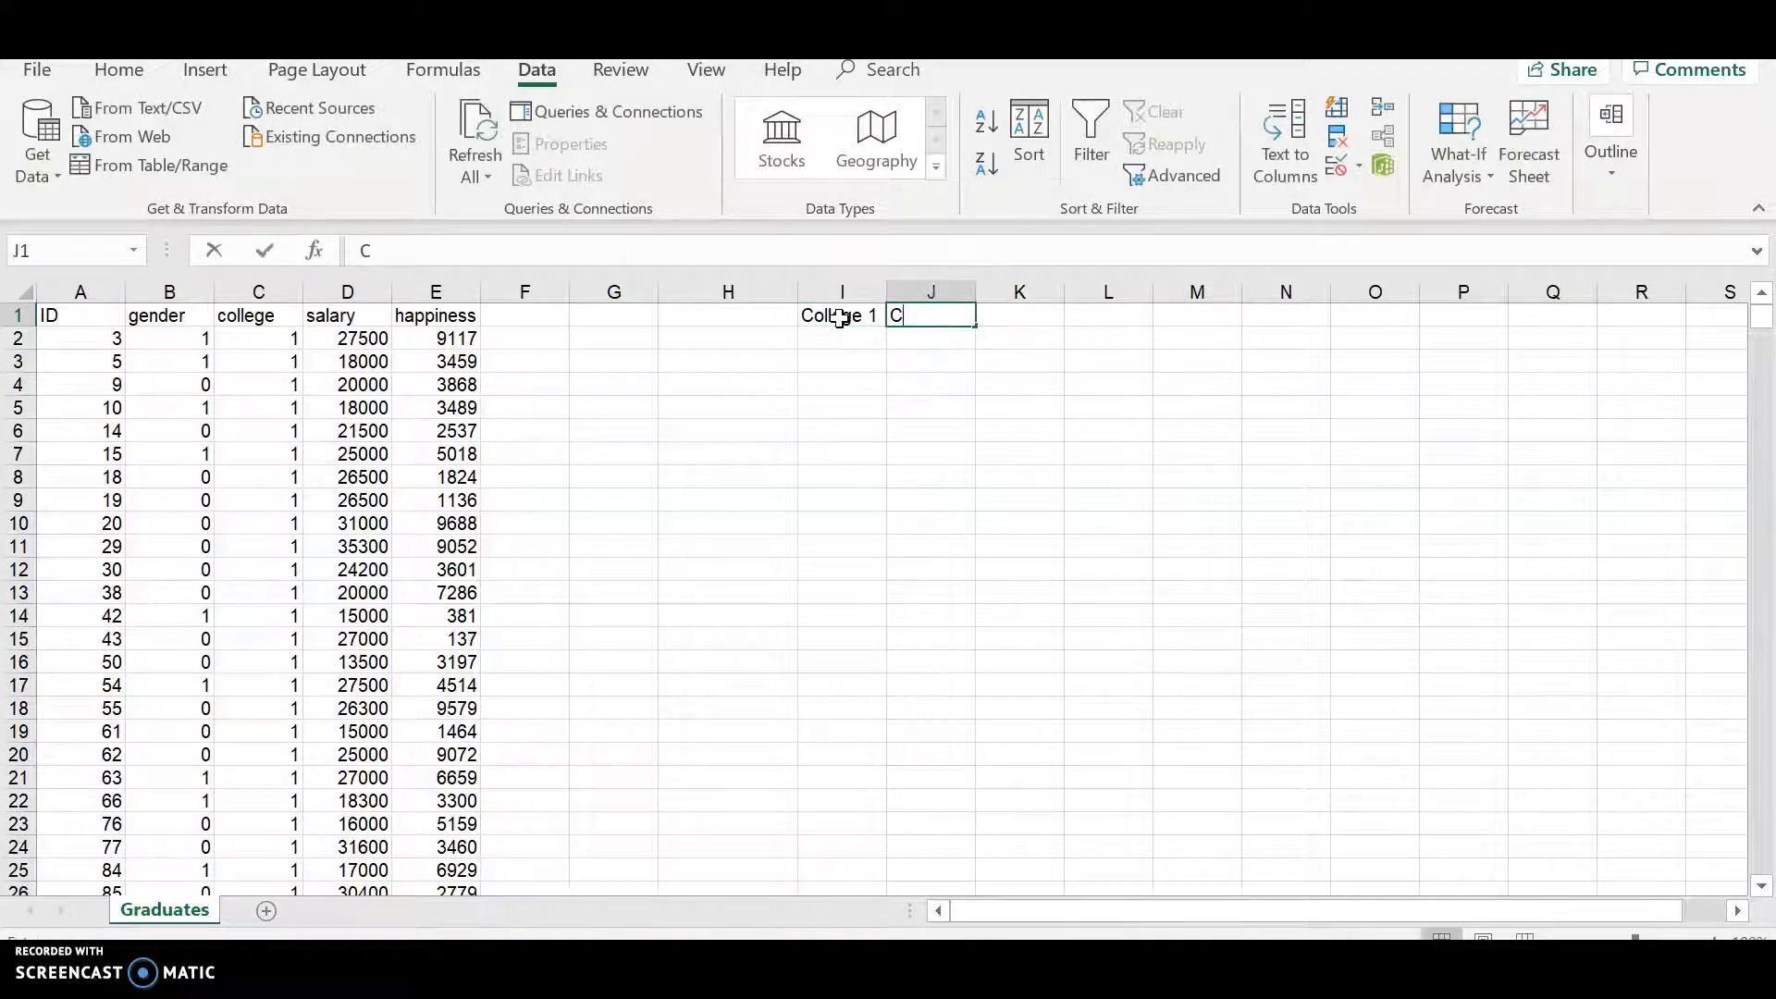
type("4")
key("Tab")
type("College 7")
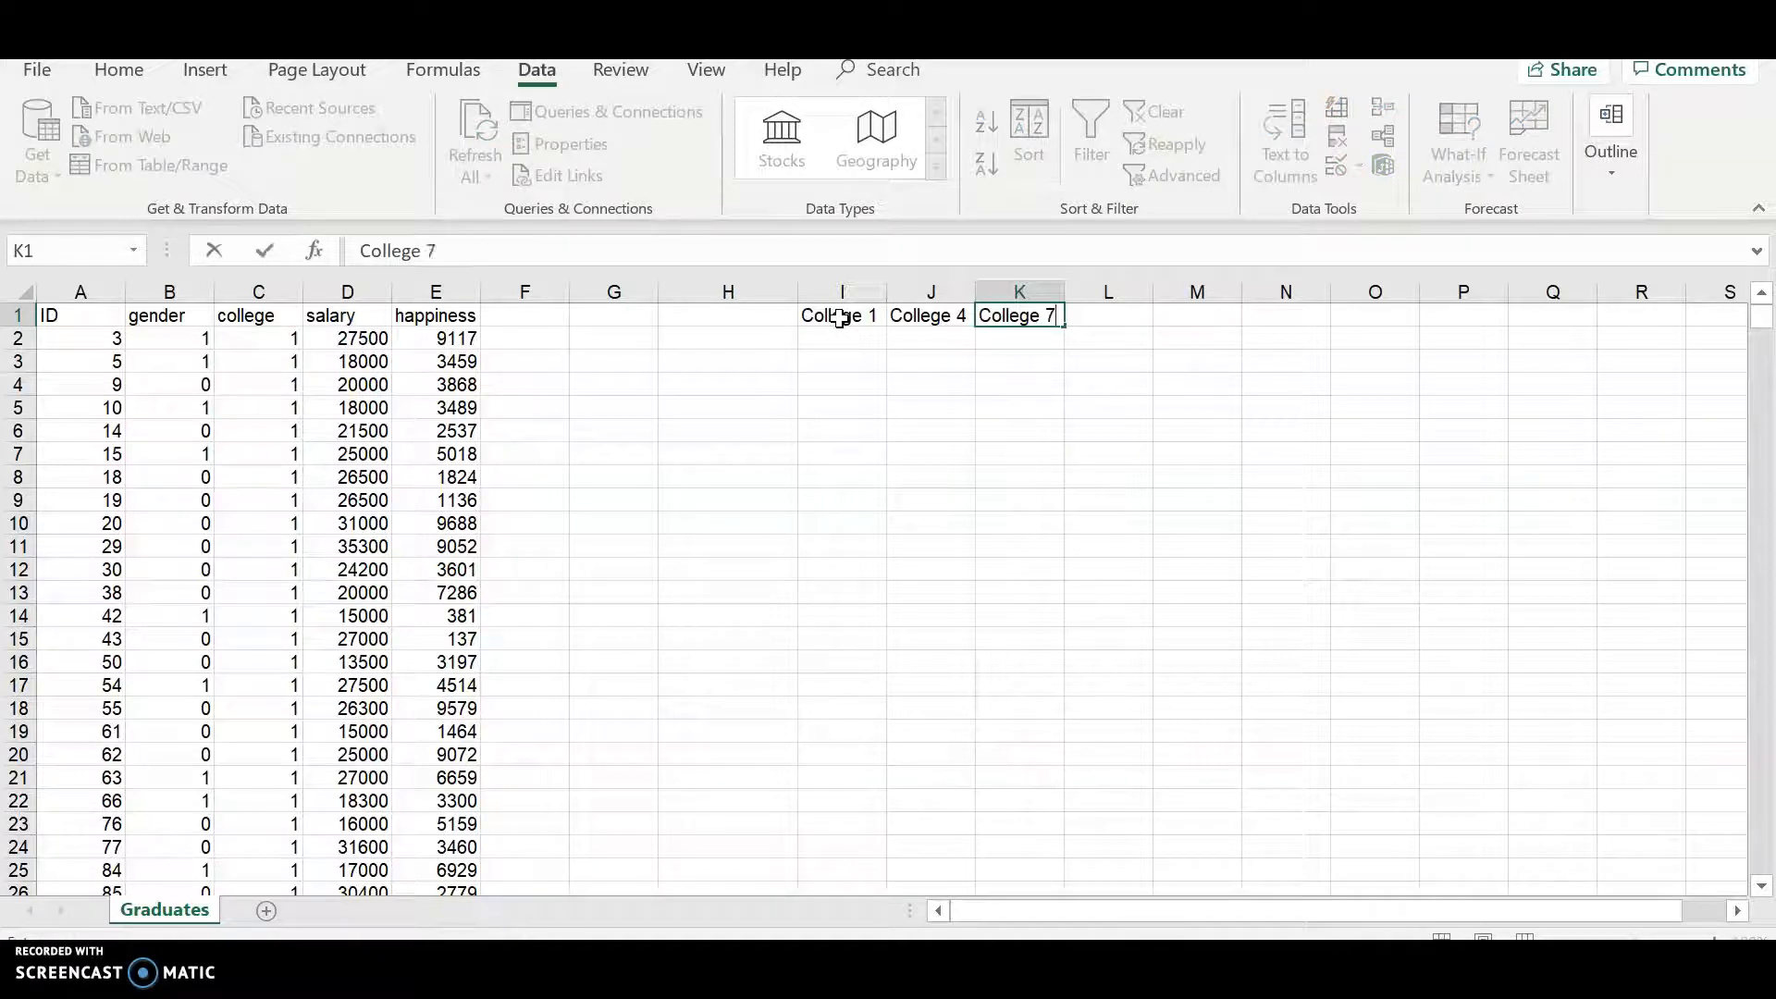
key("Return")
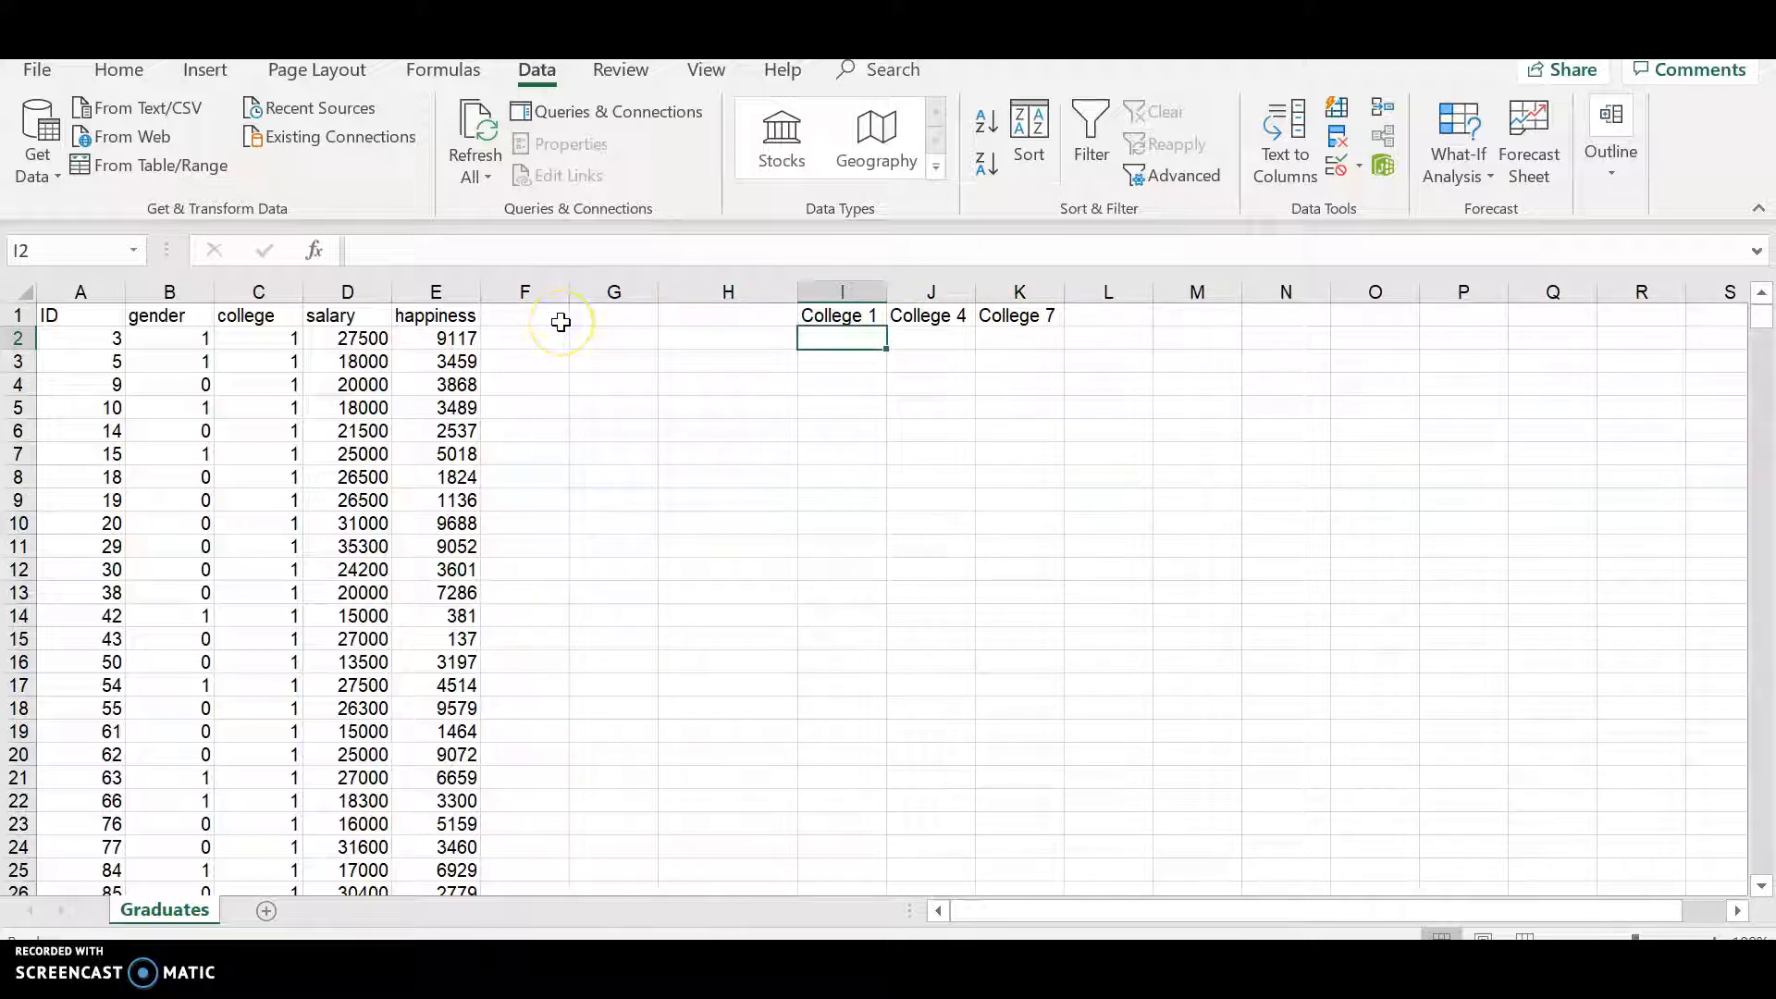
- Delete the salary column from the data
left_click(358, 285)
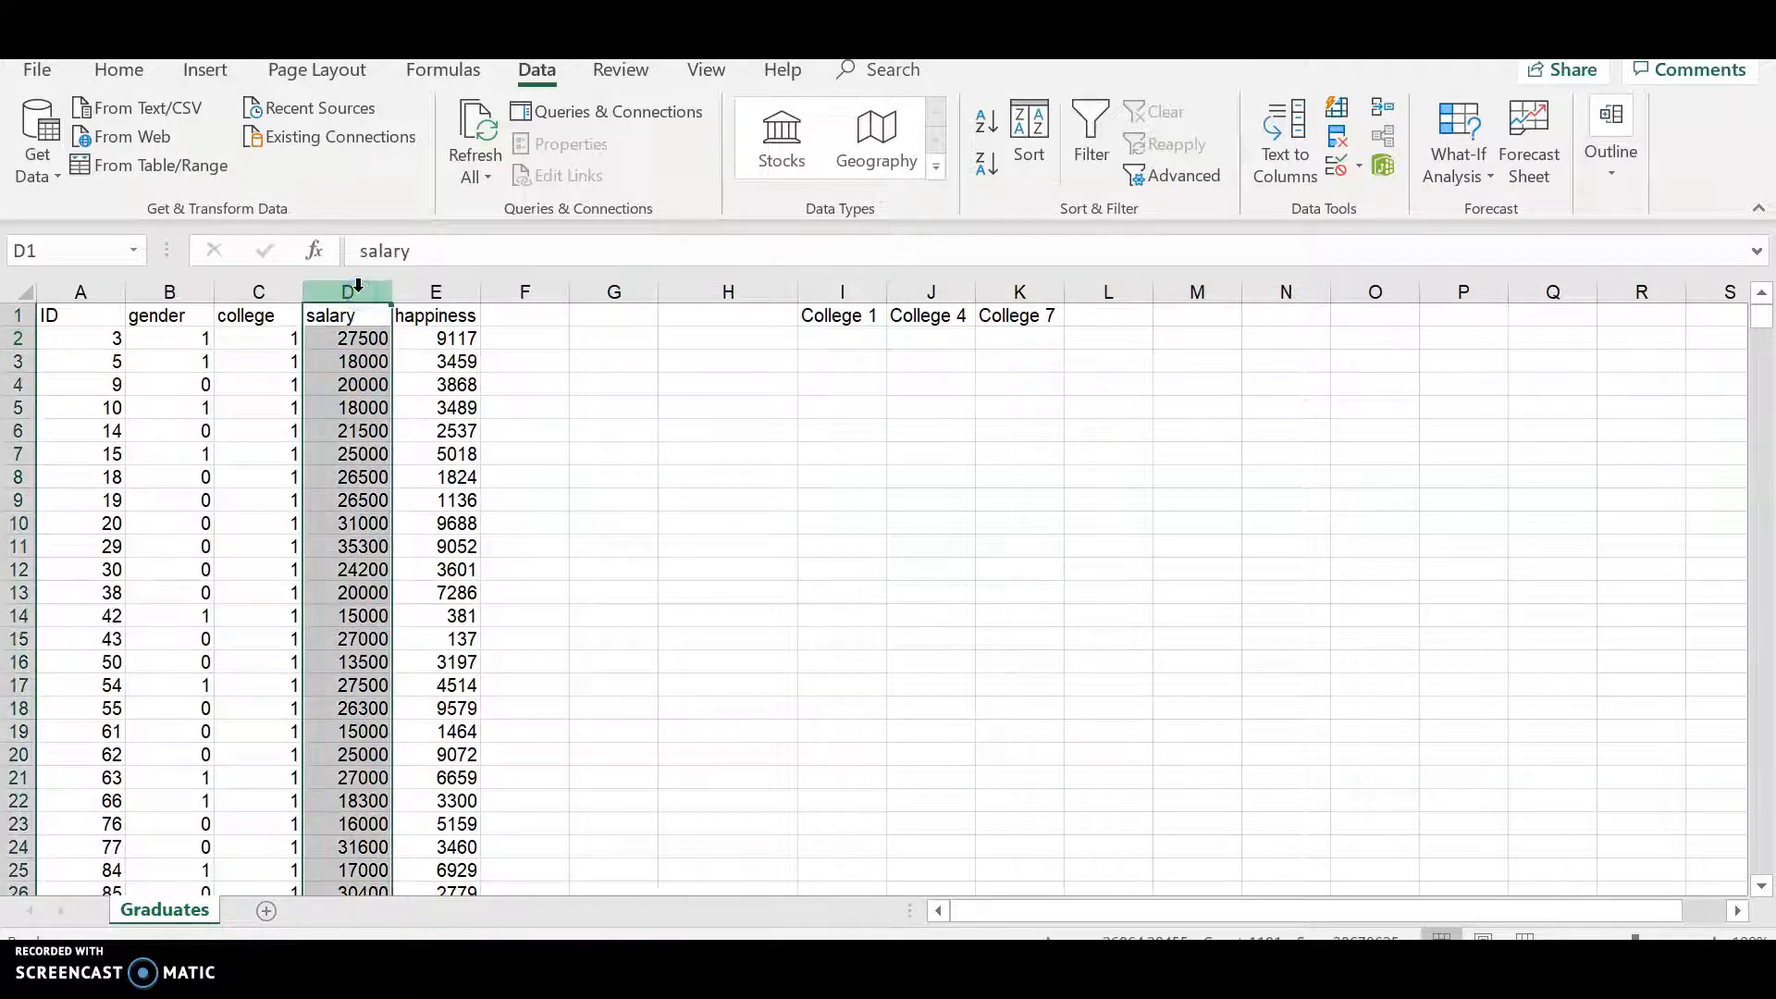
left_click(353, 287)
right_click(351, 288)
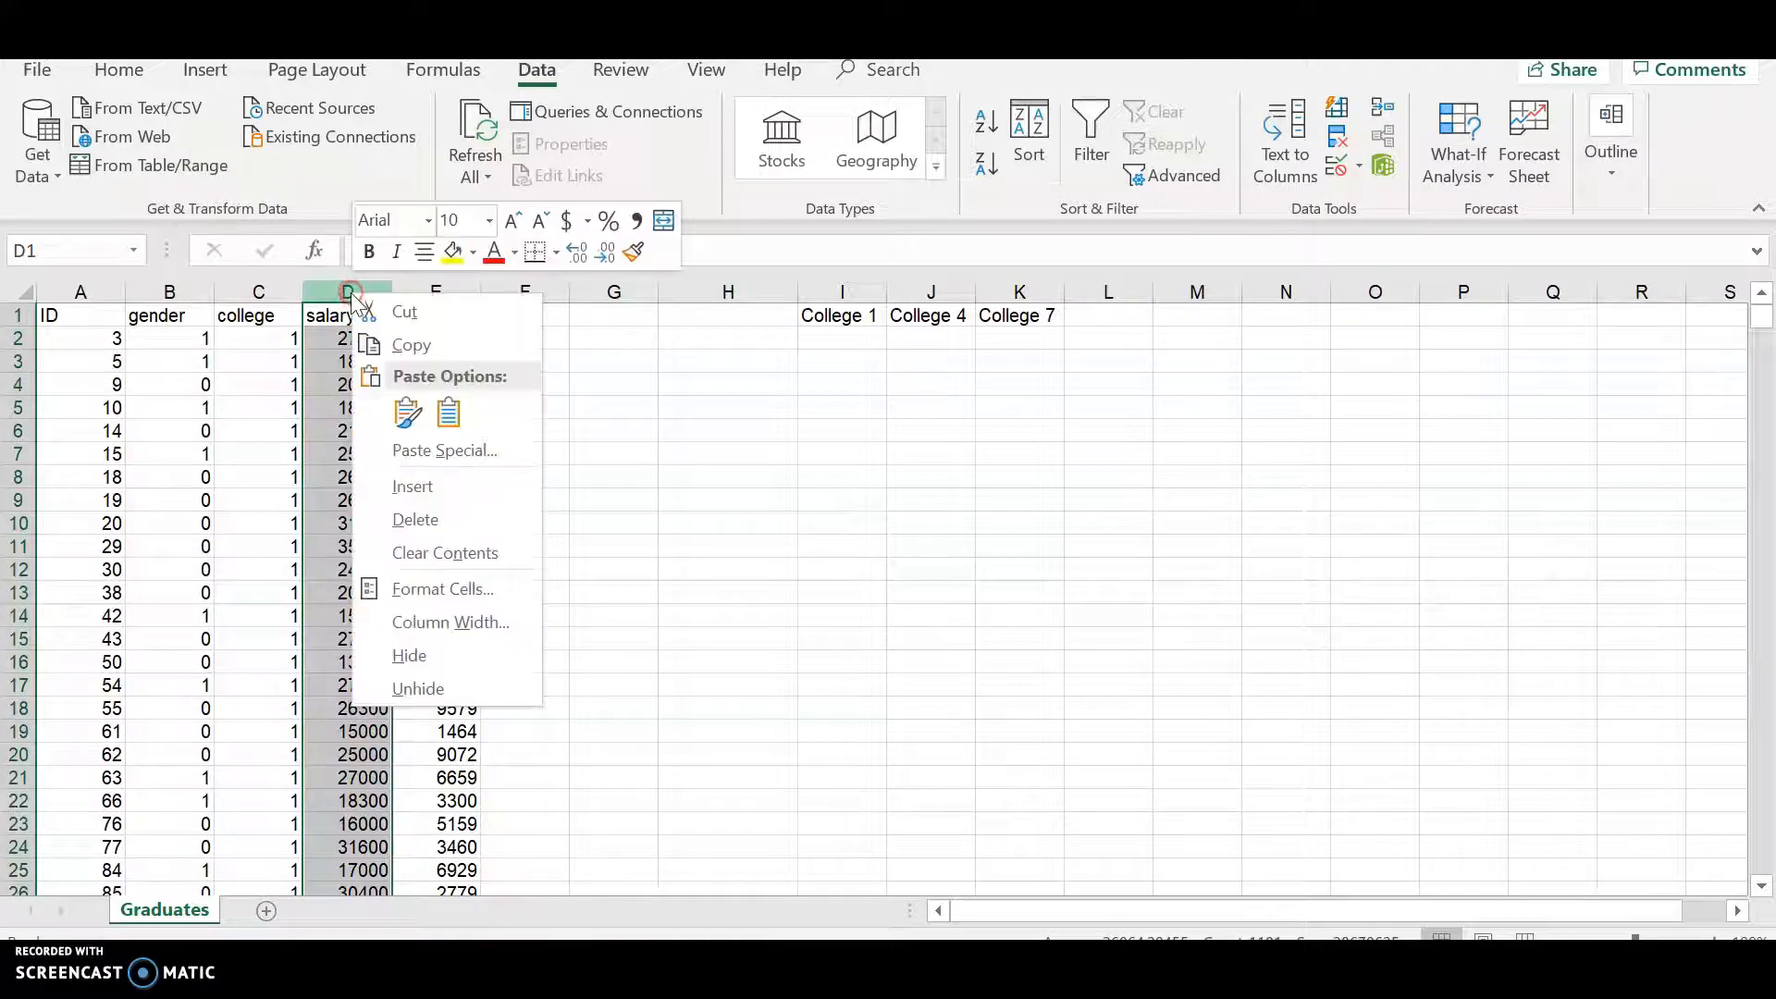
left_click(413, 524)
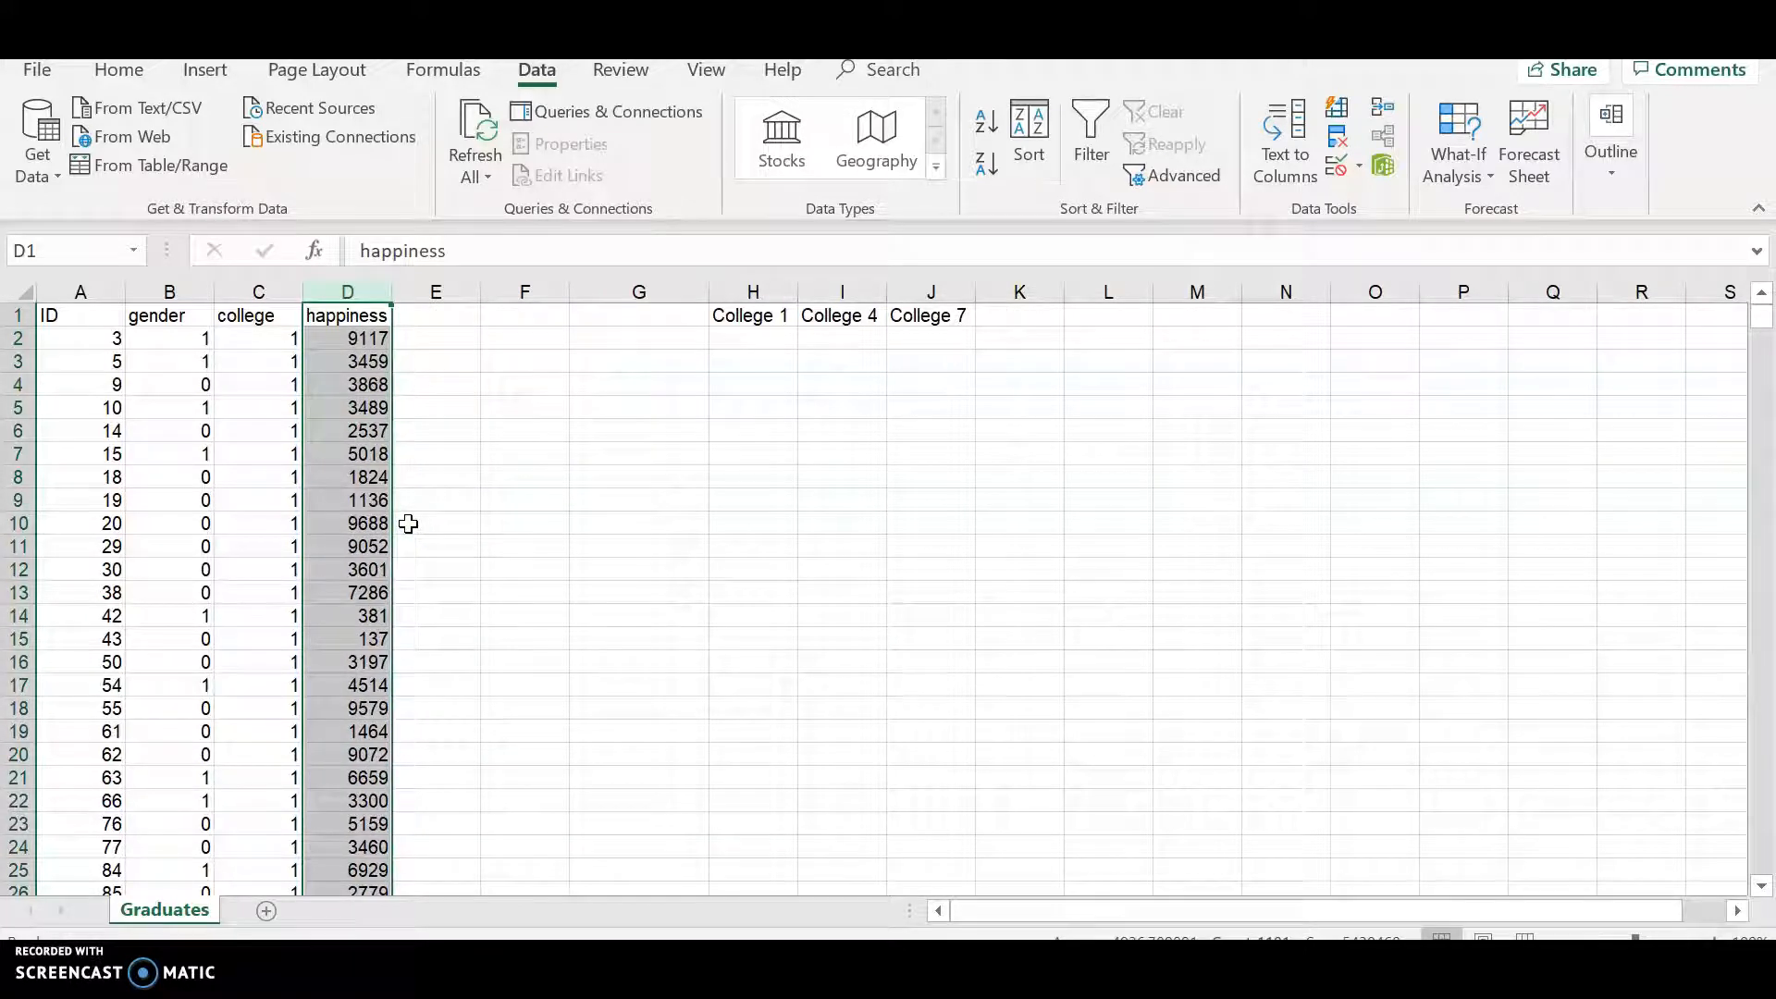
- Select the happiness values for college 1, rows 2 through 340, and copy them
left_click(378, 339)
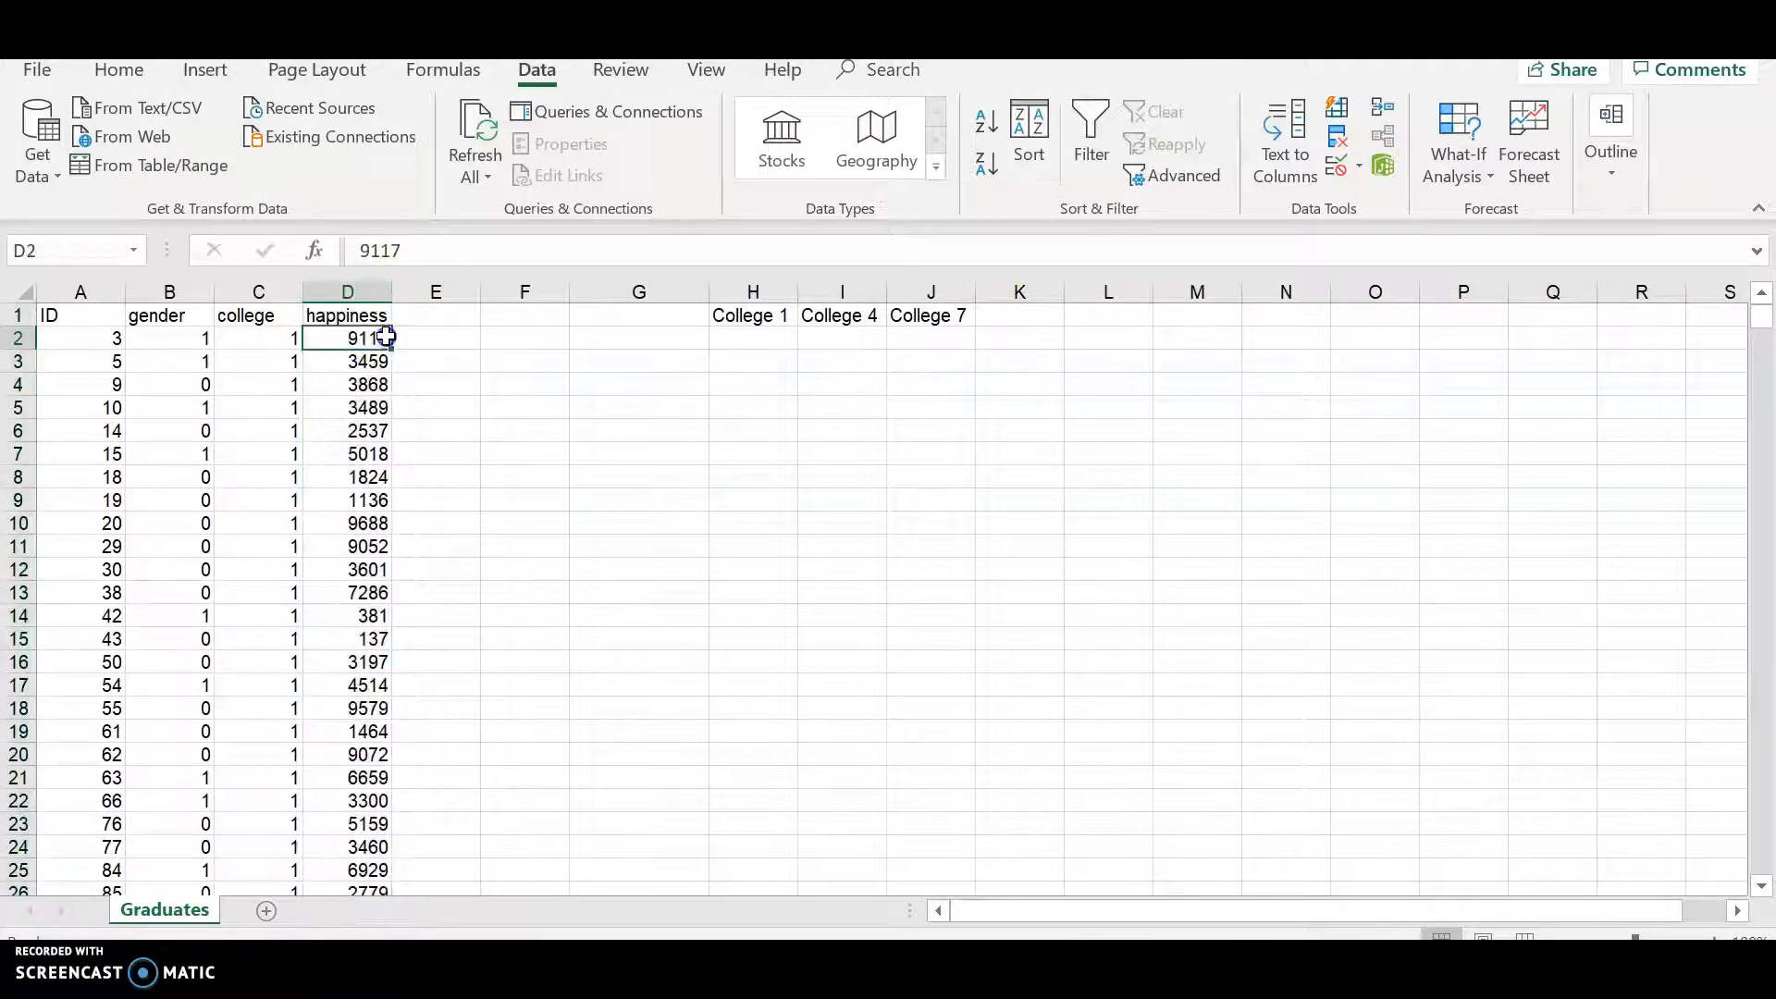
left_click(339, 340)
scroll(345, 338, "down", 1)
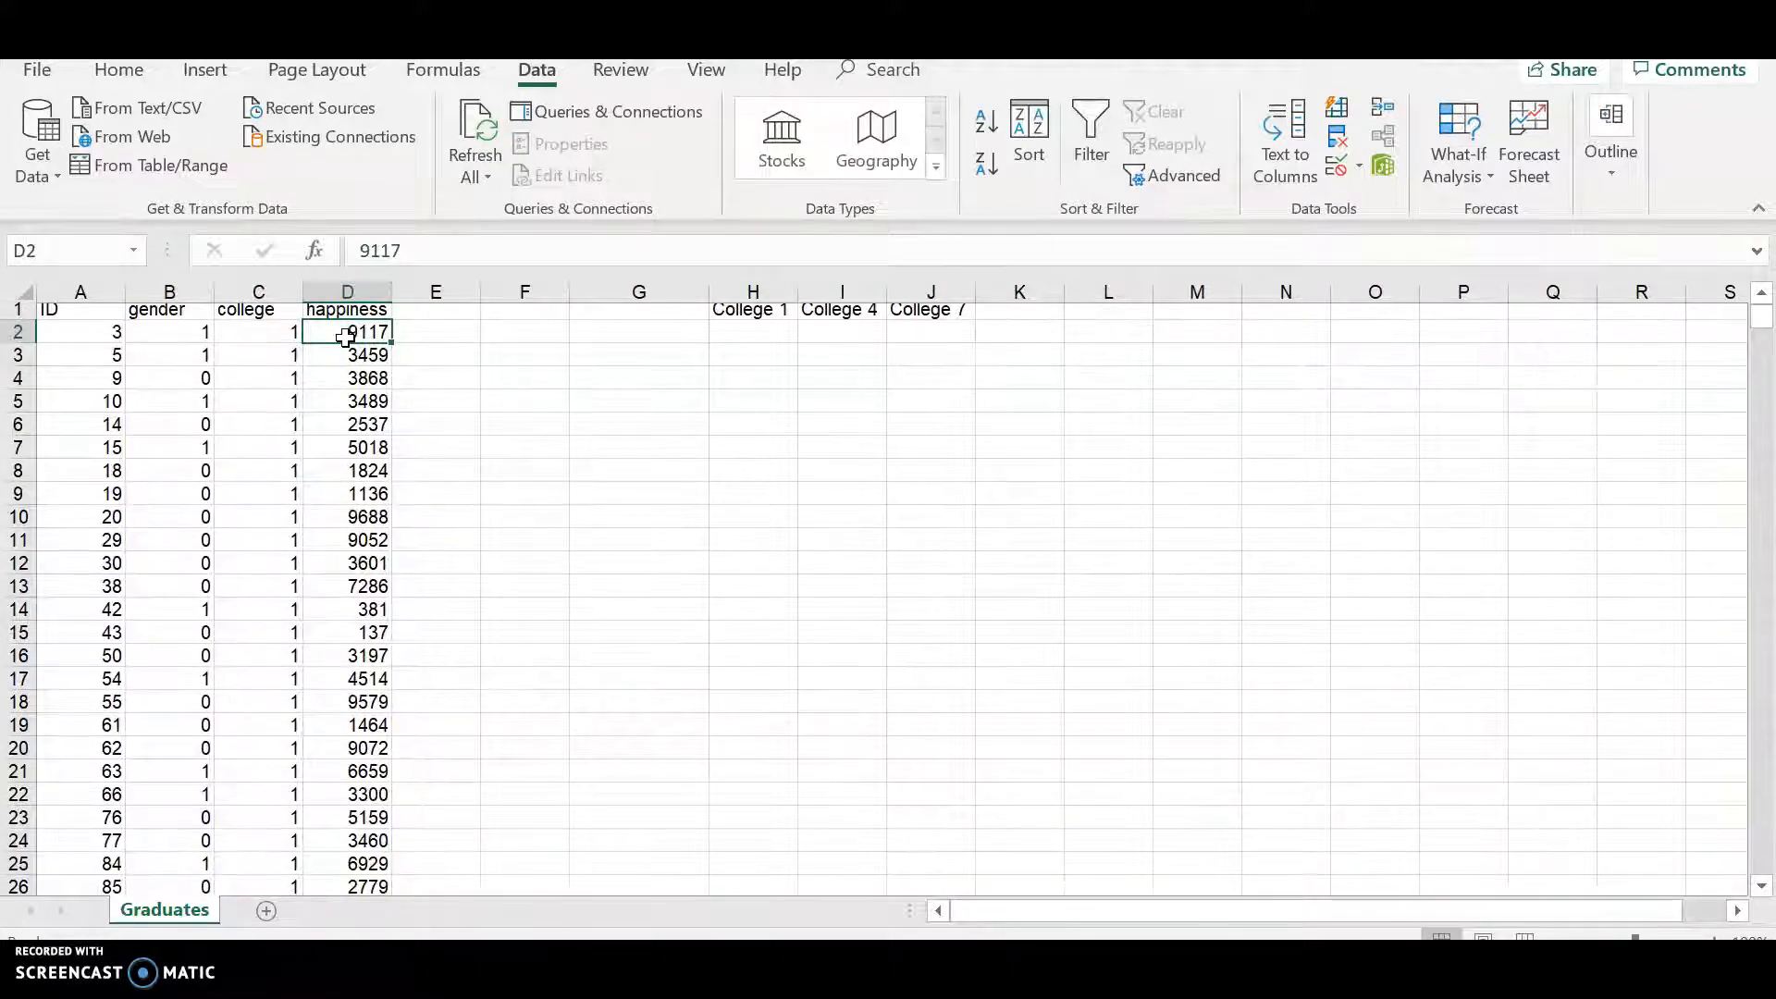
scroll(345, 338, "down", 1)
scroll(345, 339, "up", 2)
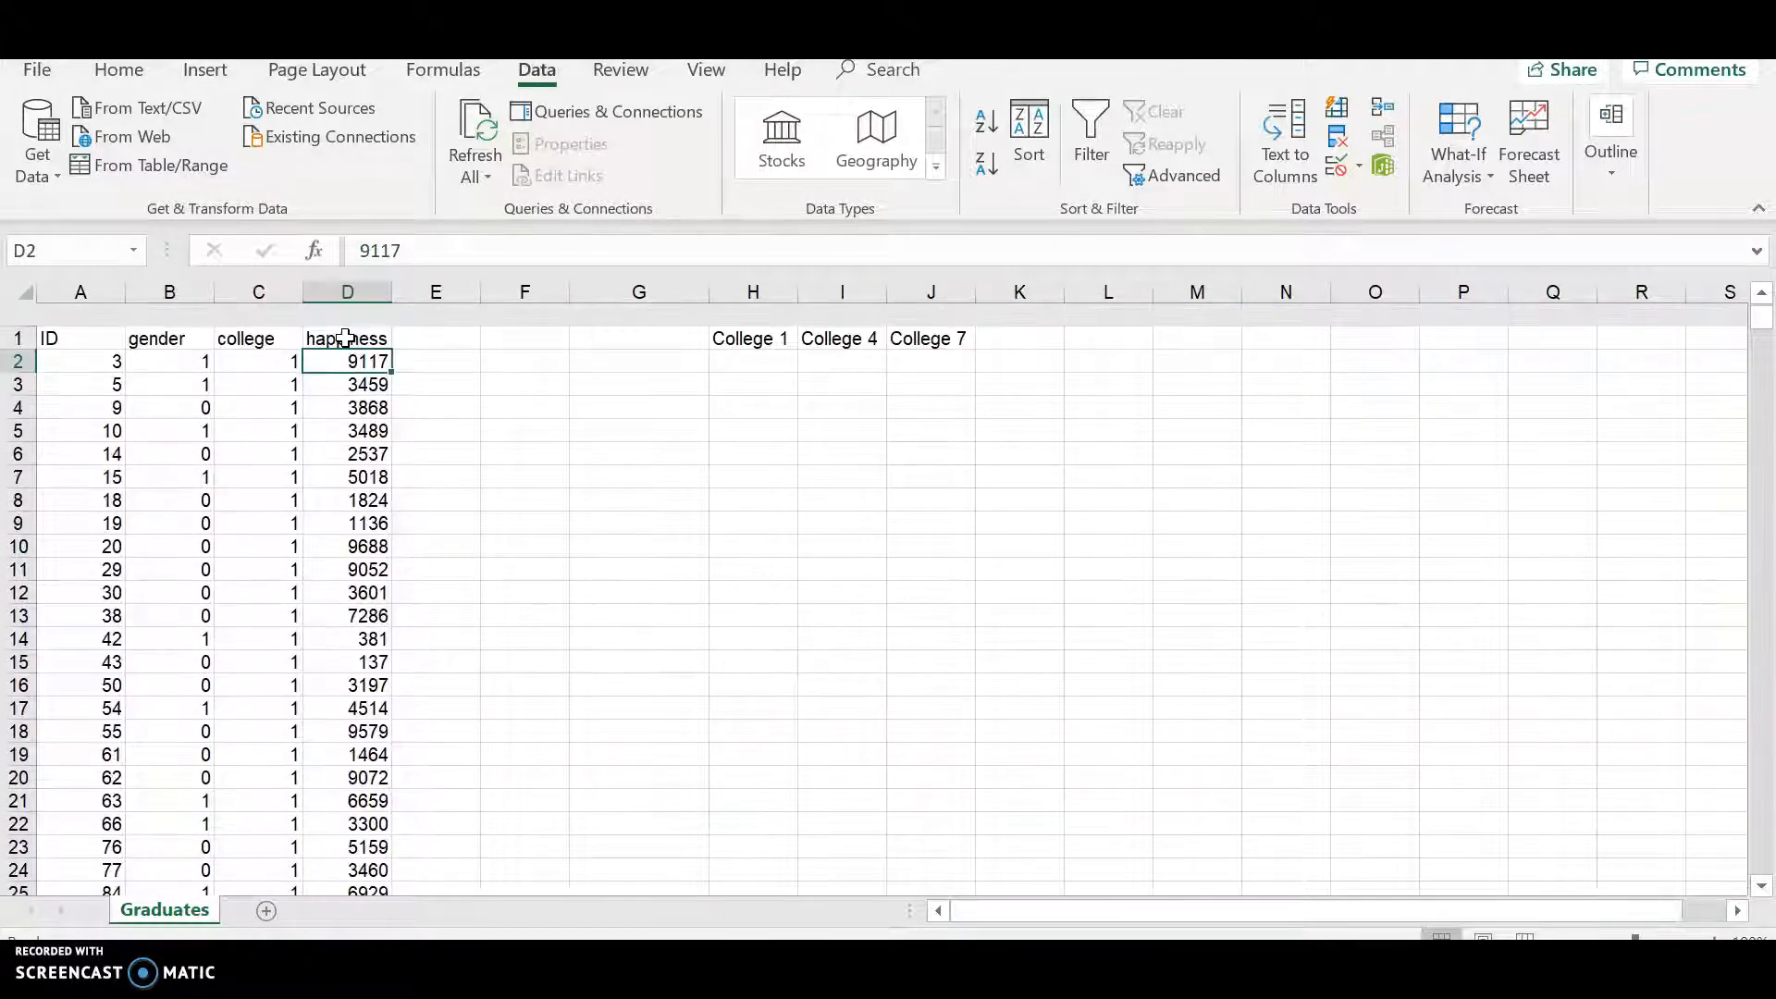
left_click(269, 338)
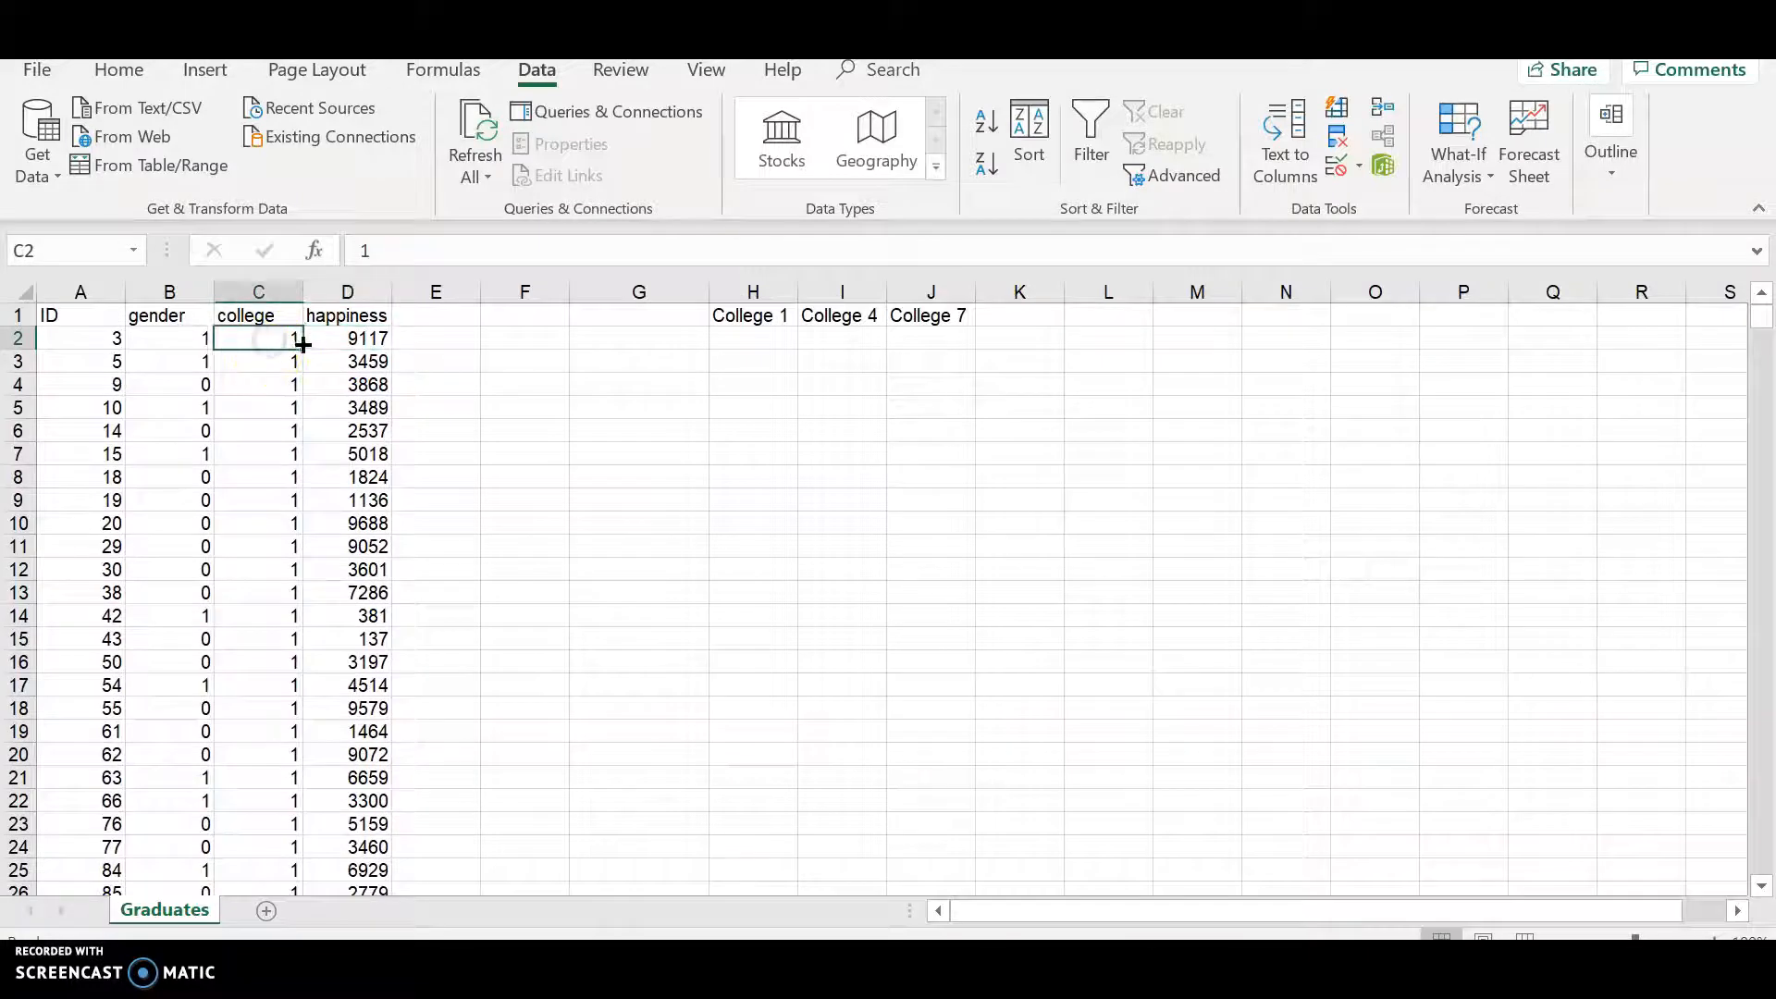
left_click(344, 344)
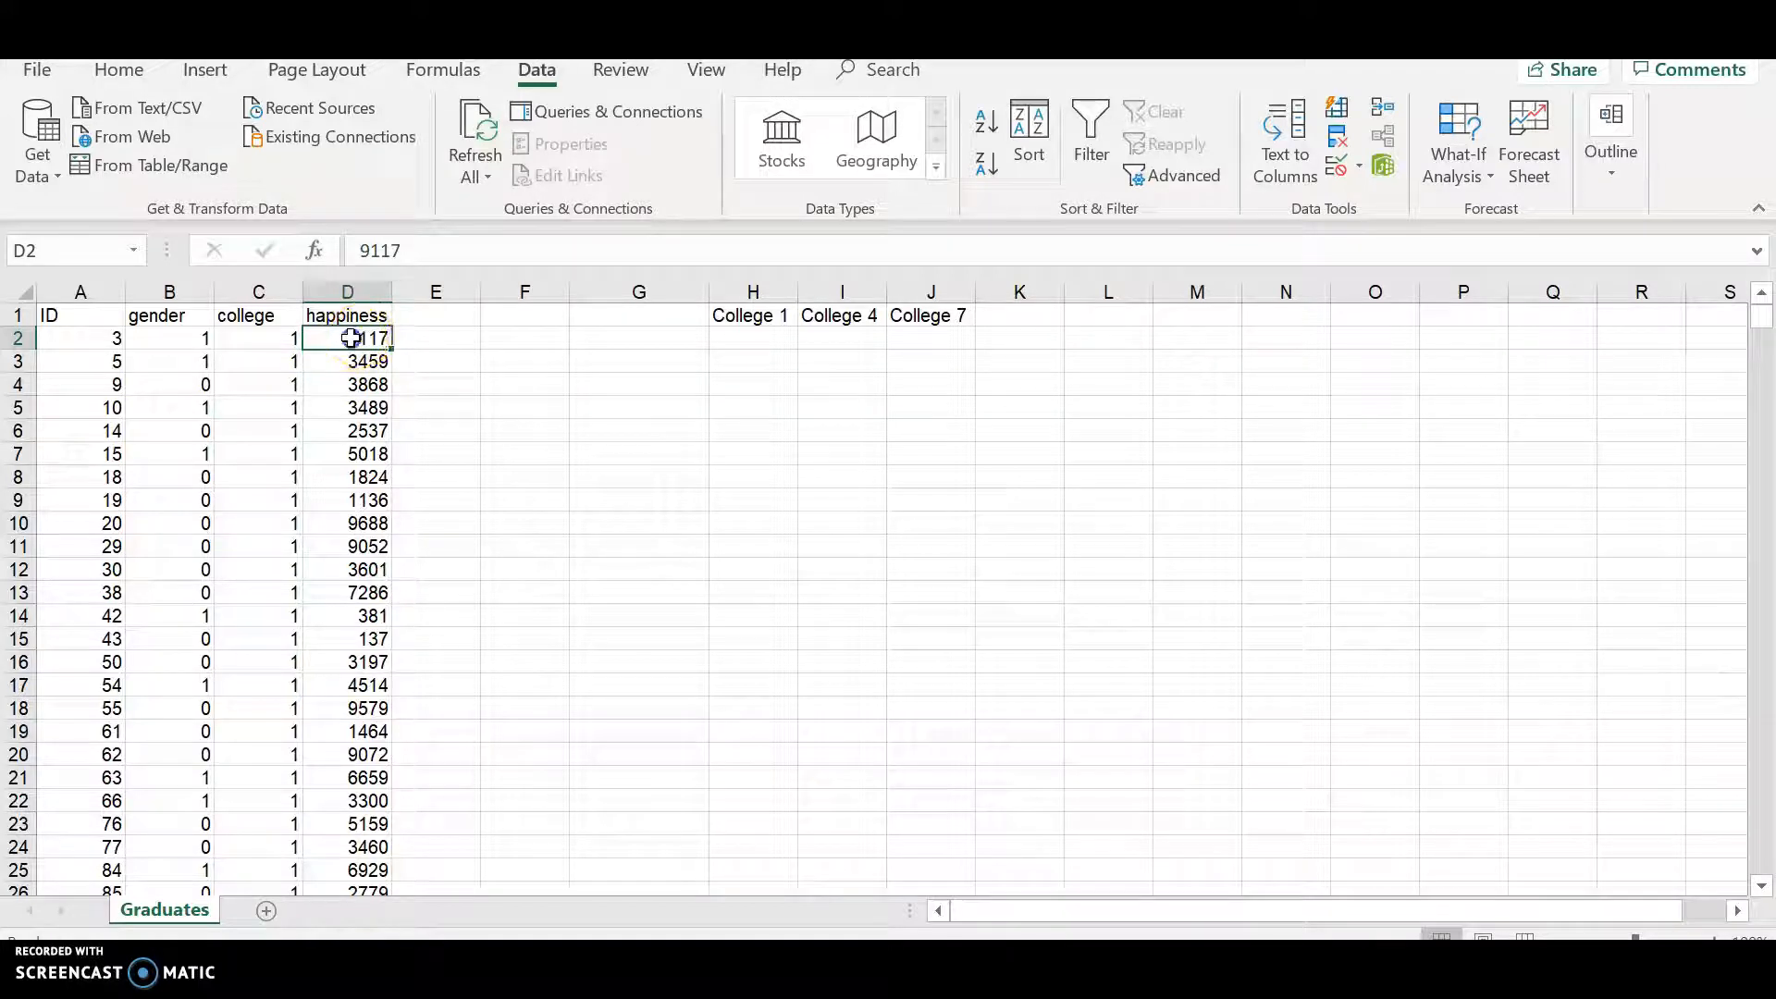
left_click_drag(352, 339, 354, 826)
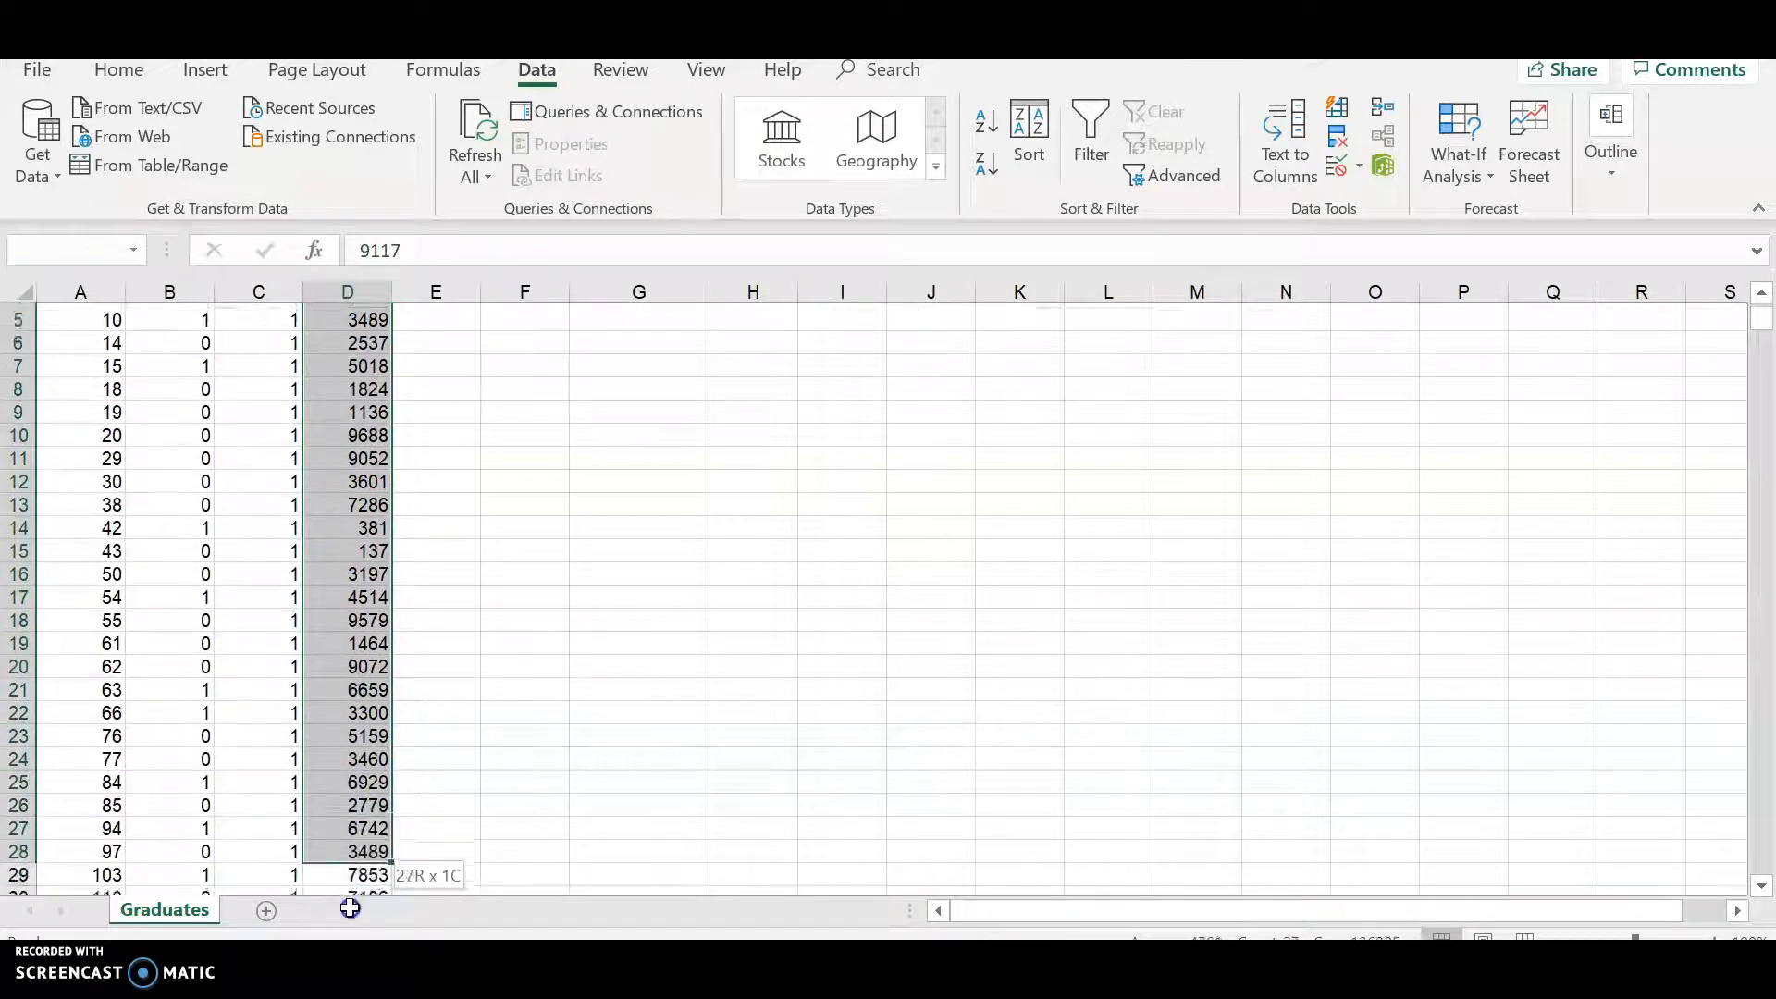
left_click_drag(346, 894, 346, 913)
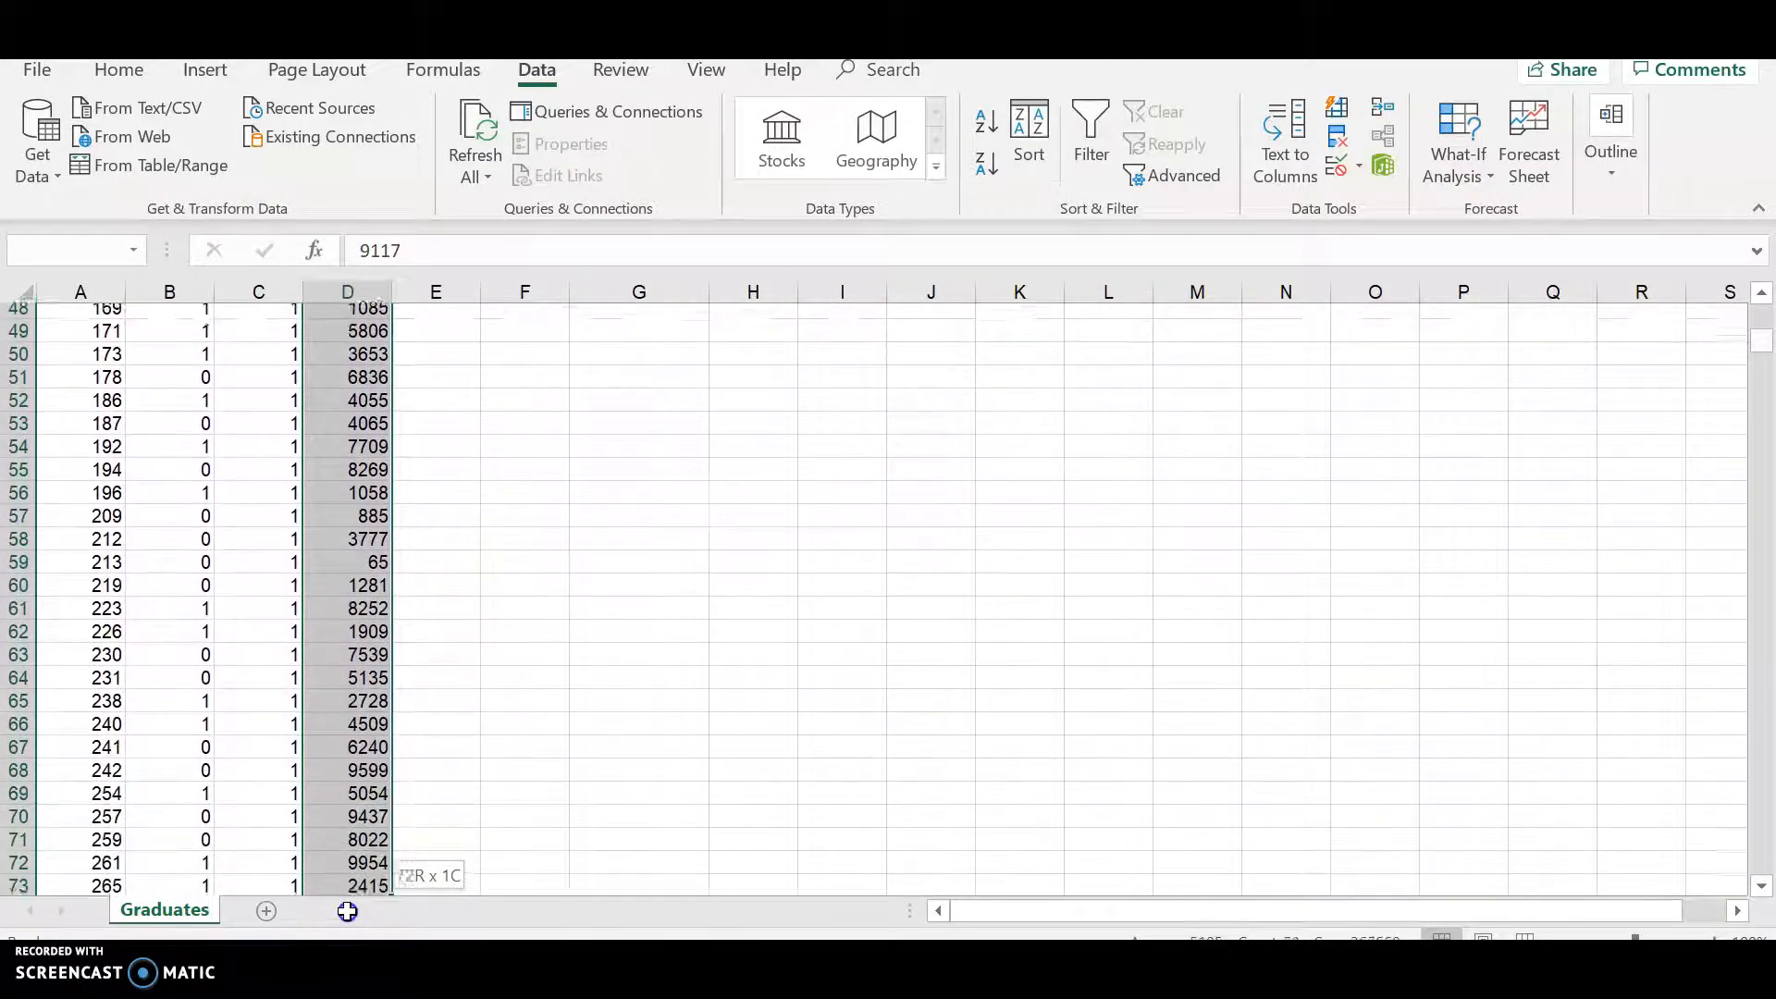
left_click_drag(344, 909, 344, 909)
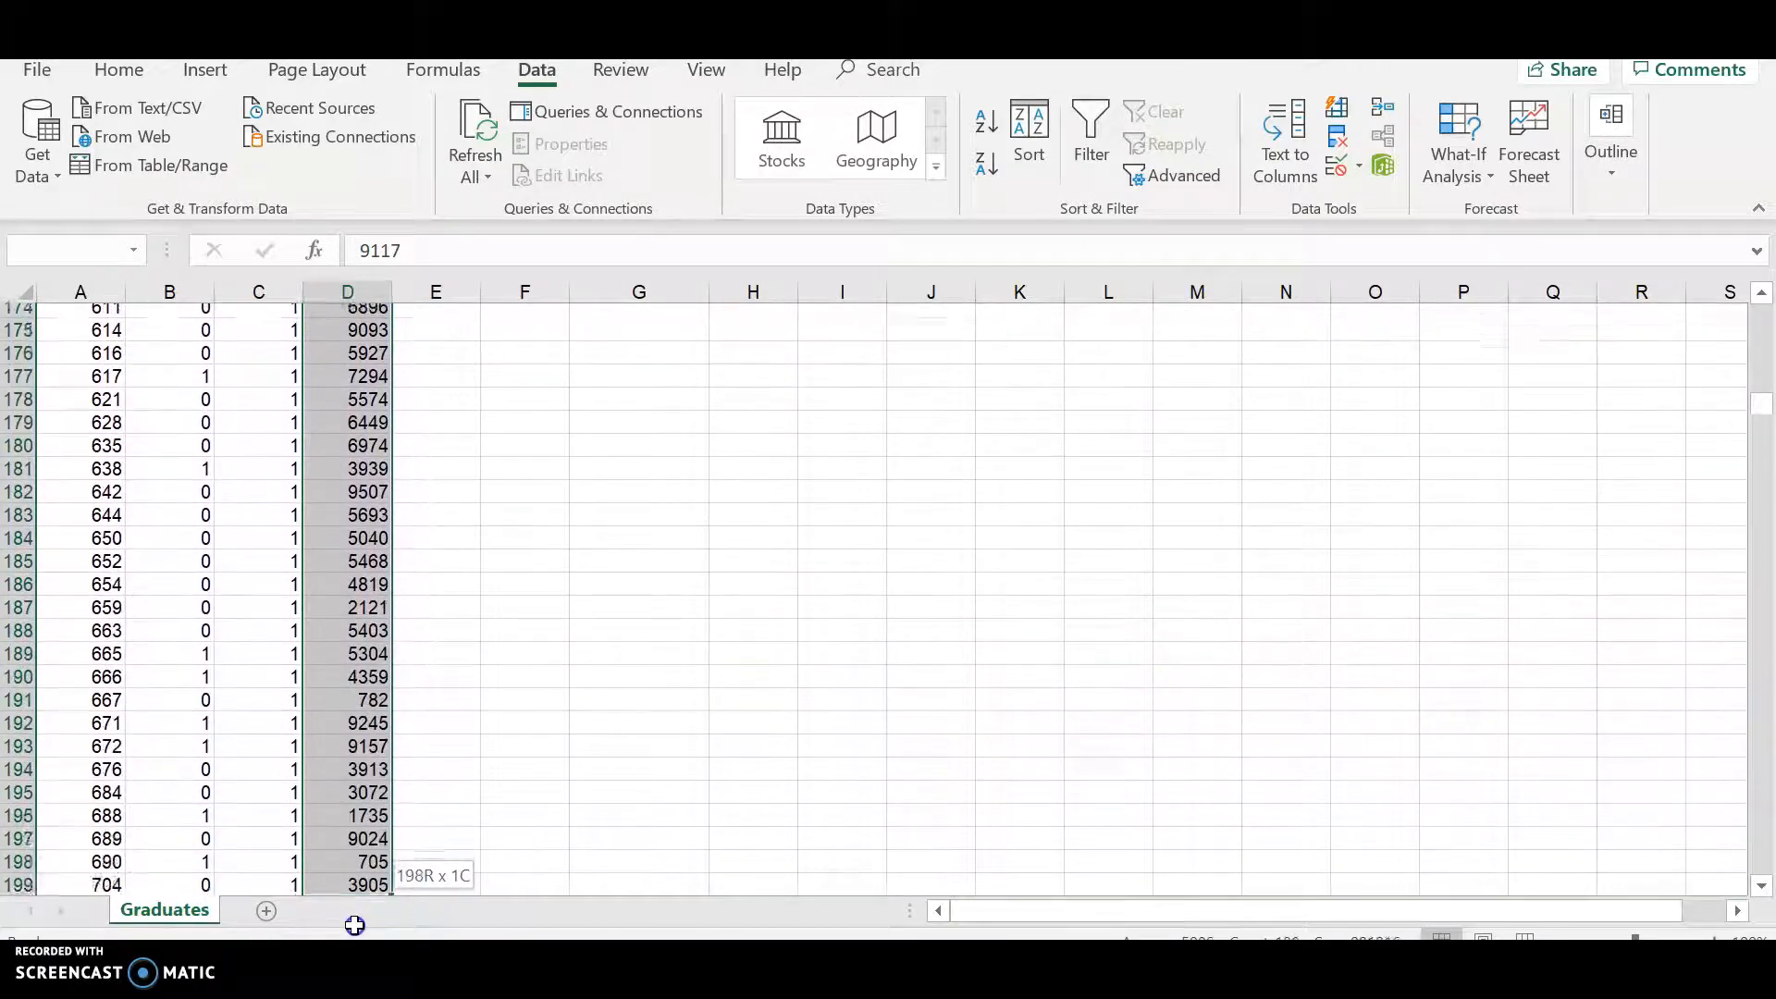
left_click_drag(348, 933, 329, 476)
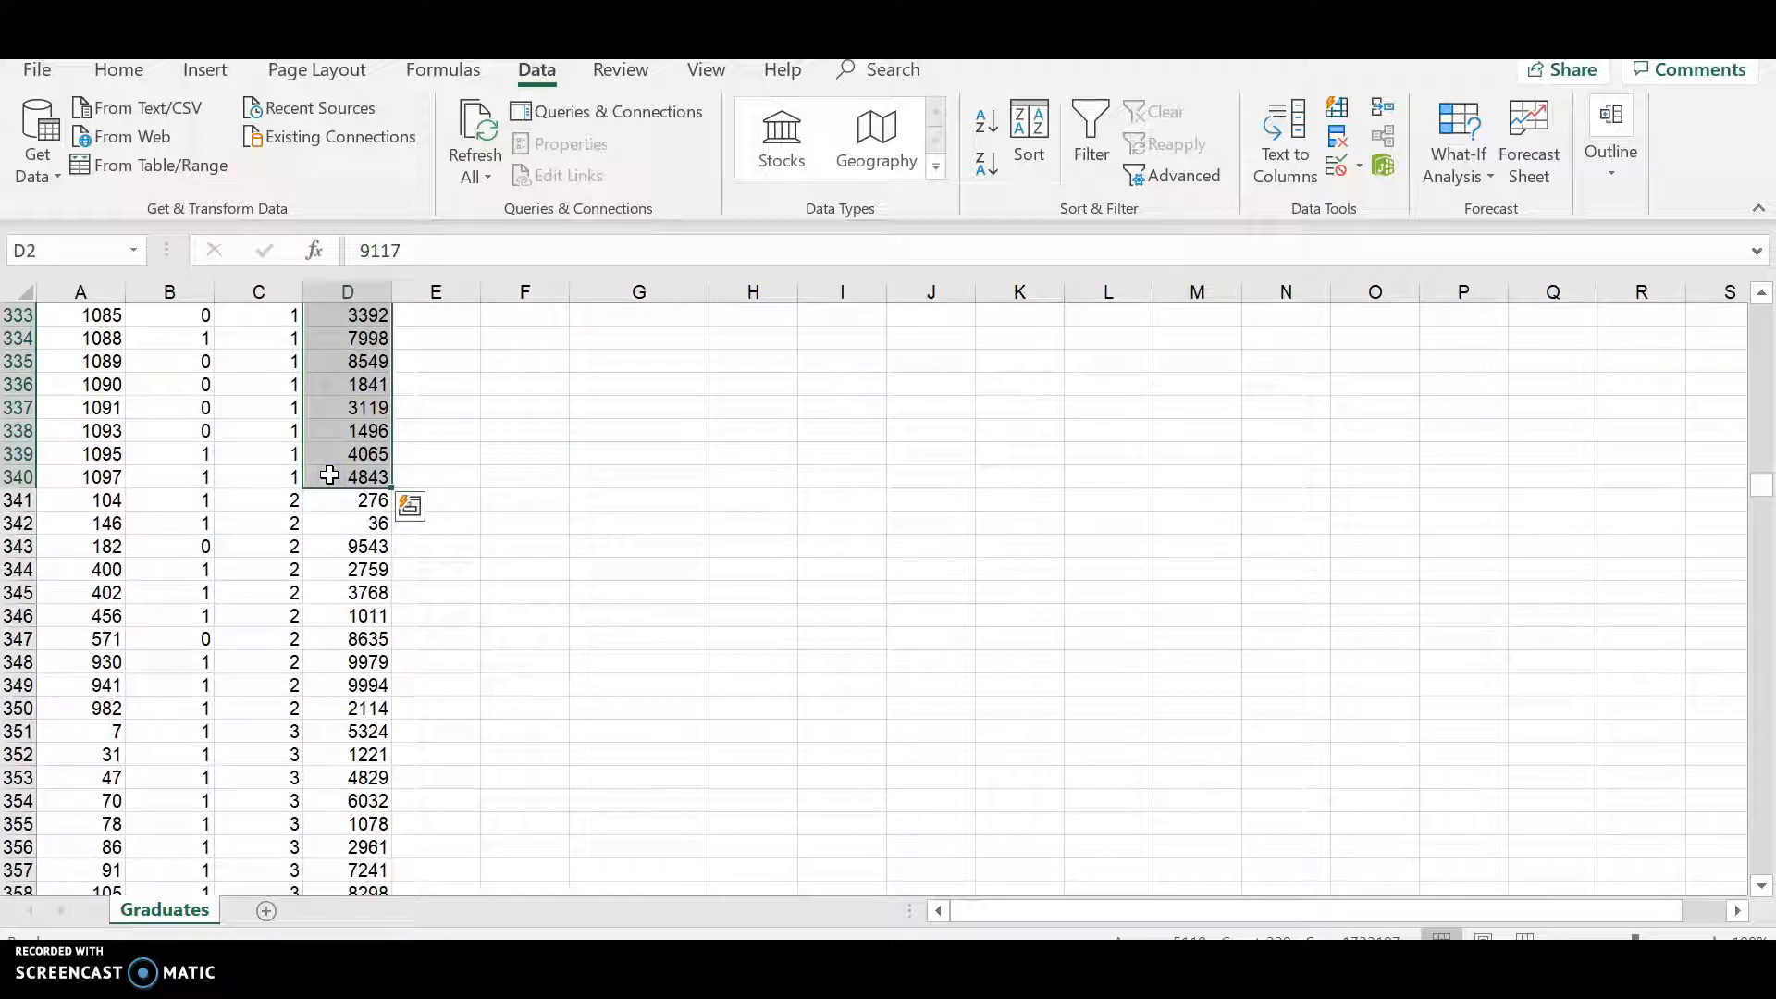
right_click(343, 385)
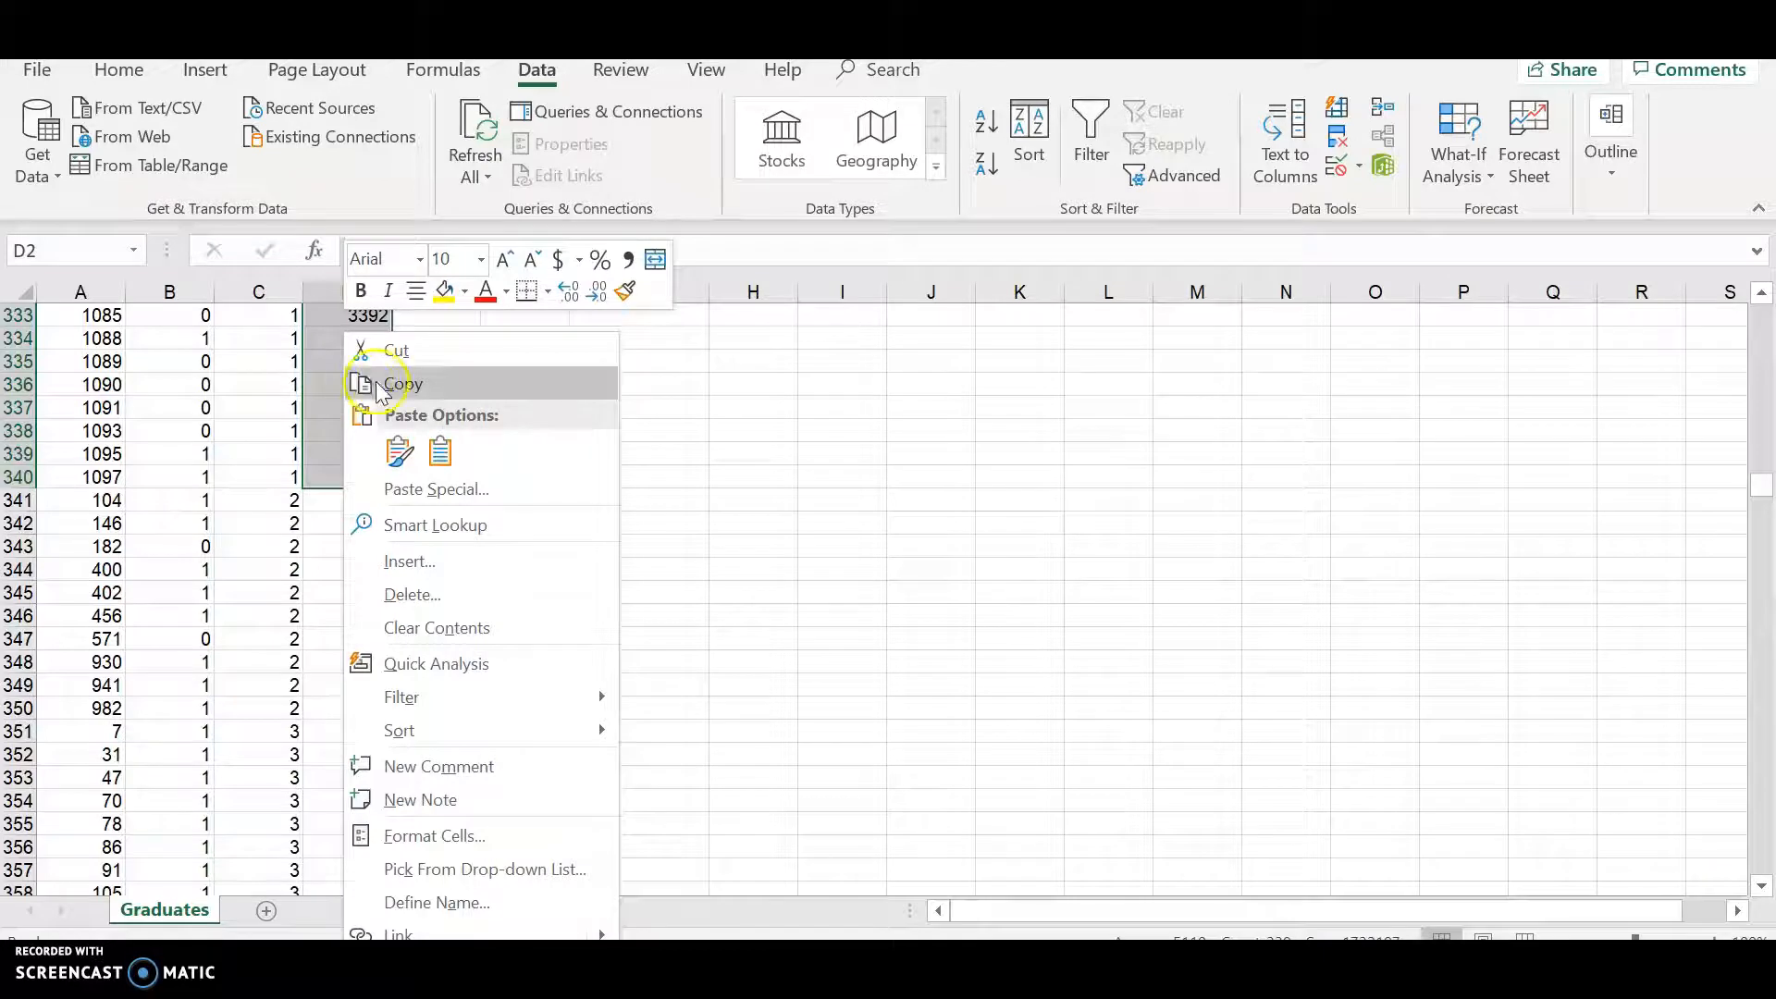
left_click(387, 381)
scroll(389, 382, "up", 20)
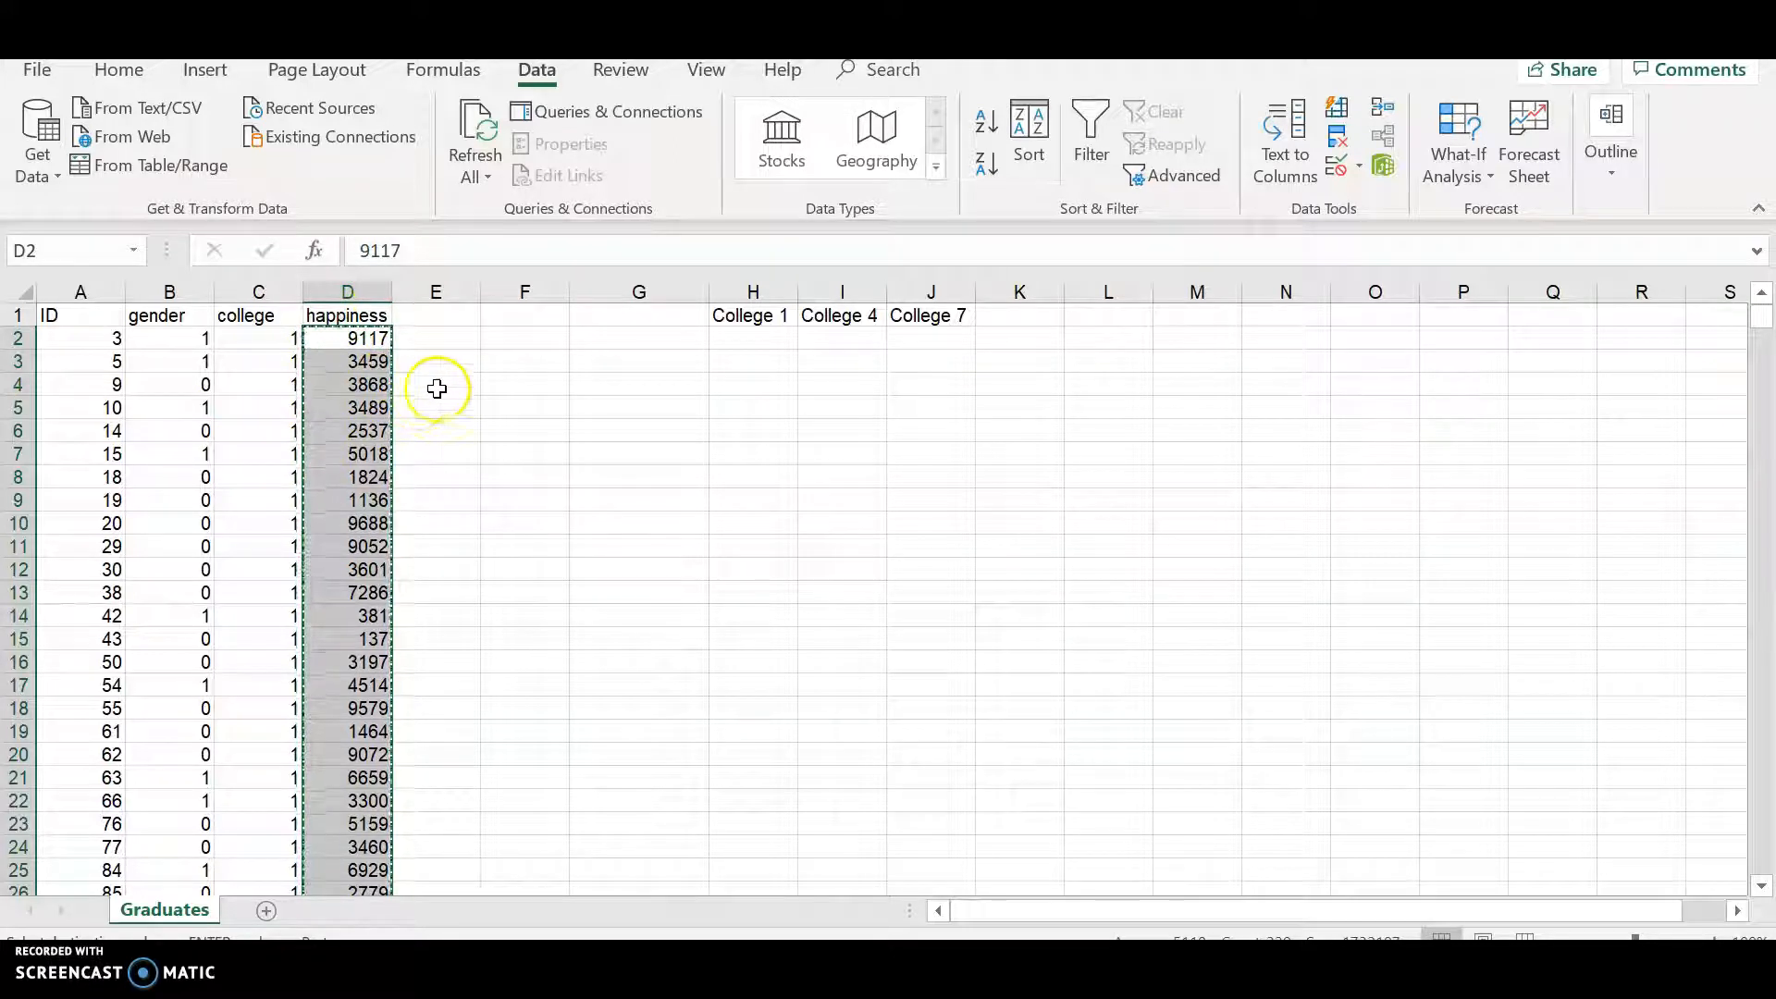
- Paste the copied college 1 happiness values beneath the College 1 header
left_click(744, 341)
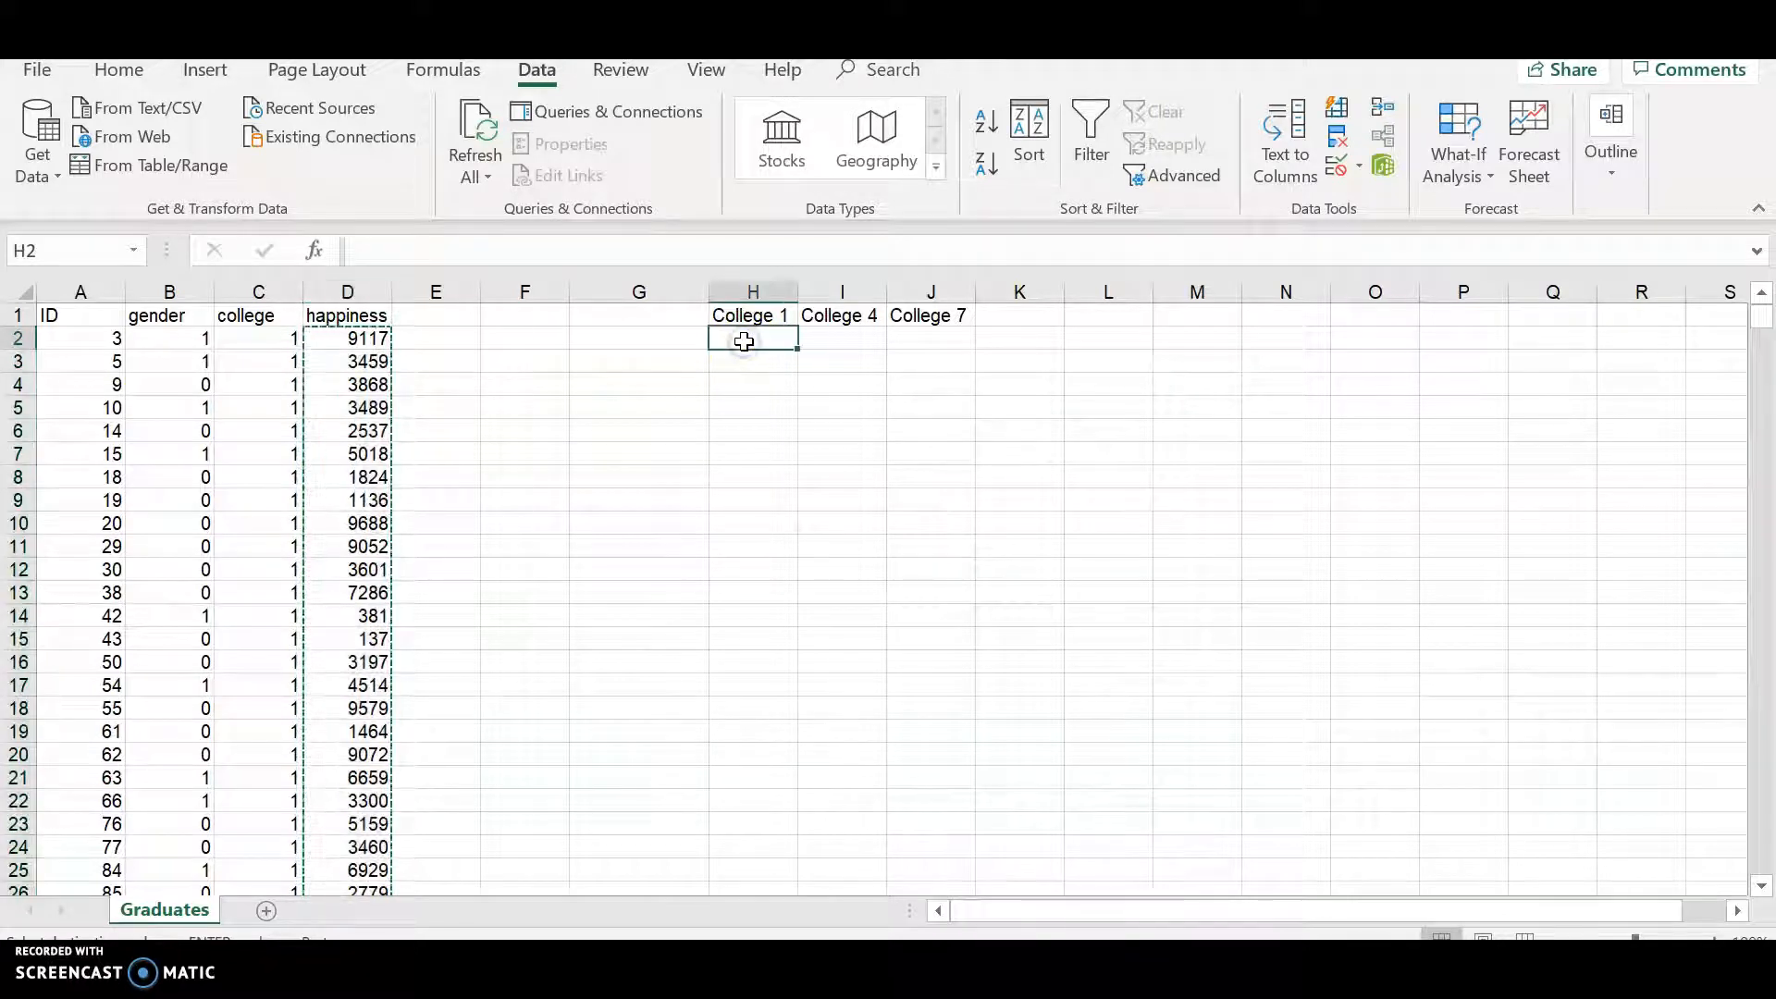
right_click(745, 342)
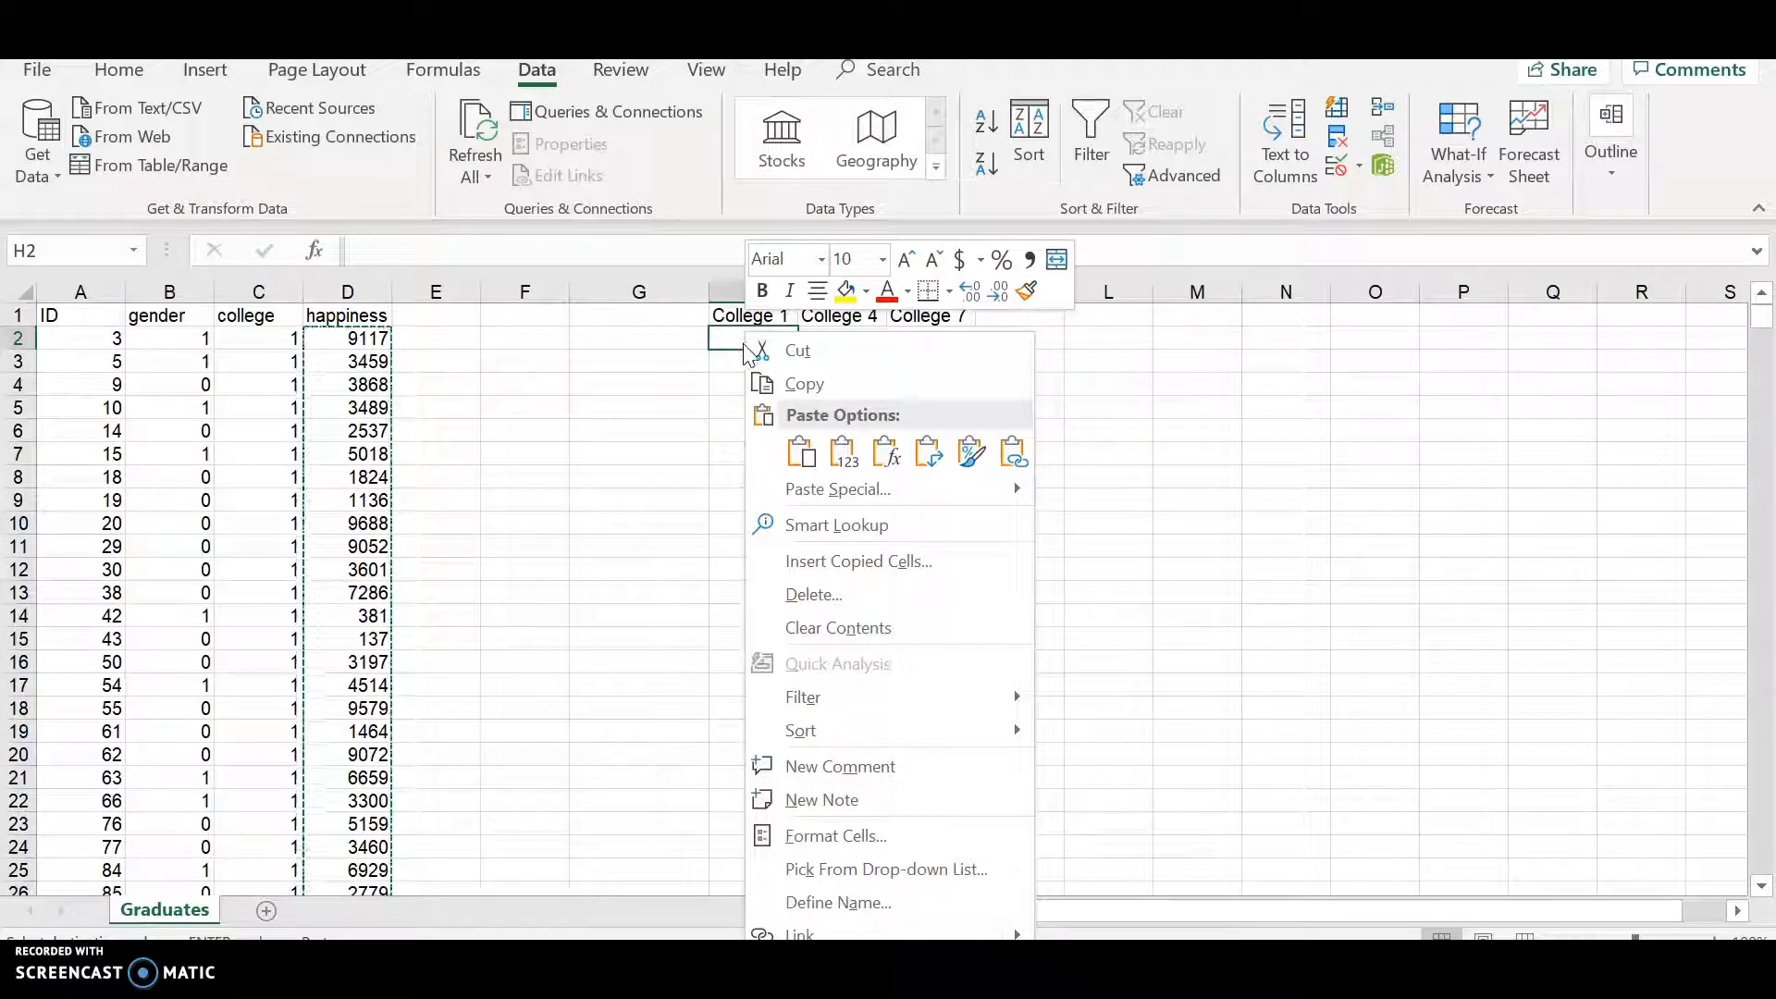
left_click(801, 454)
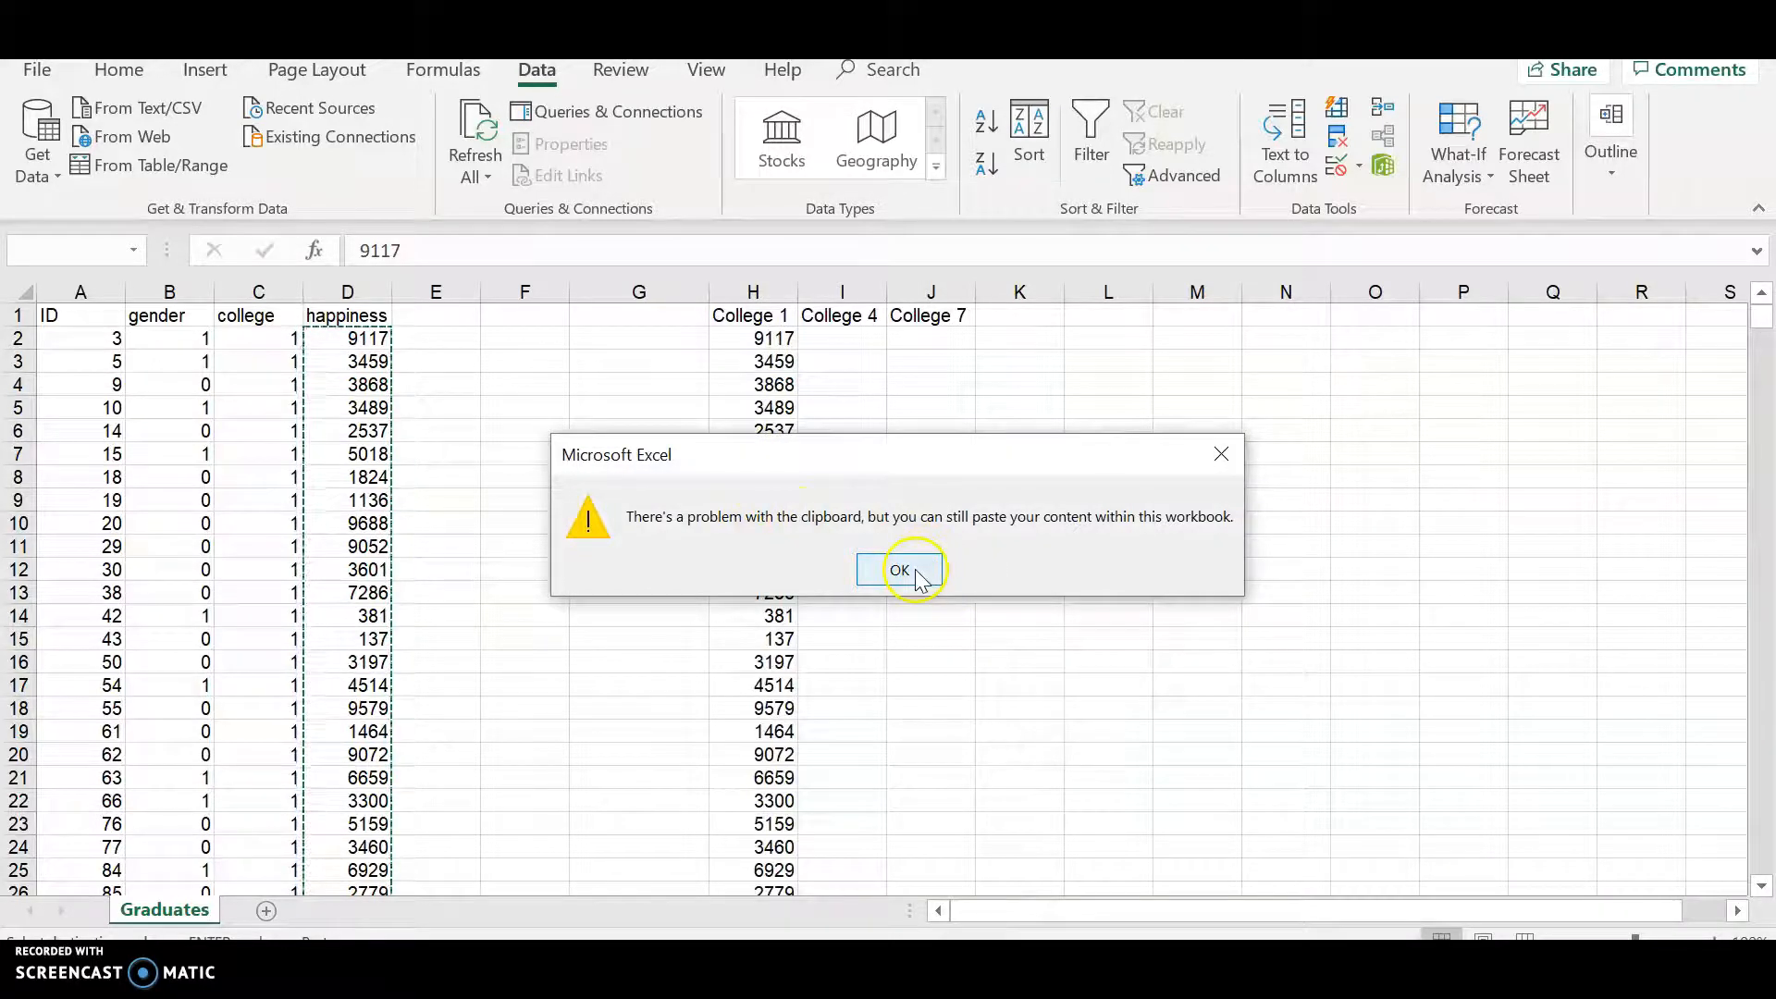
- Dismiss the clipboard warning and paste the college 1 happiness values into column H starting at H2
left_click(900, 570)
left_click(737, 340)
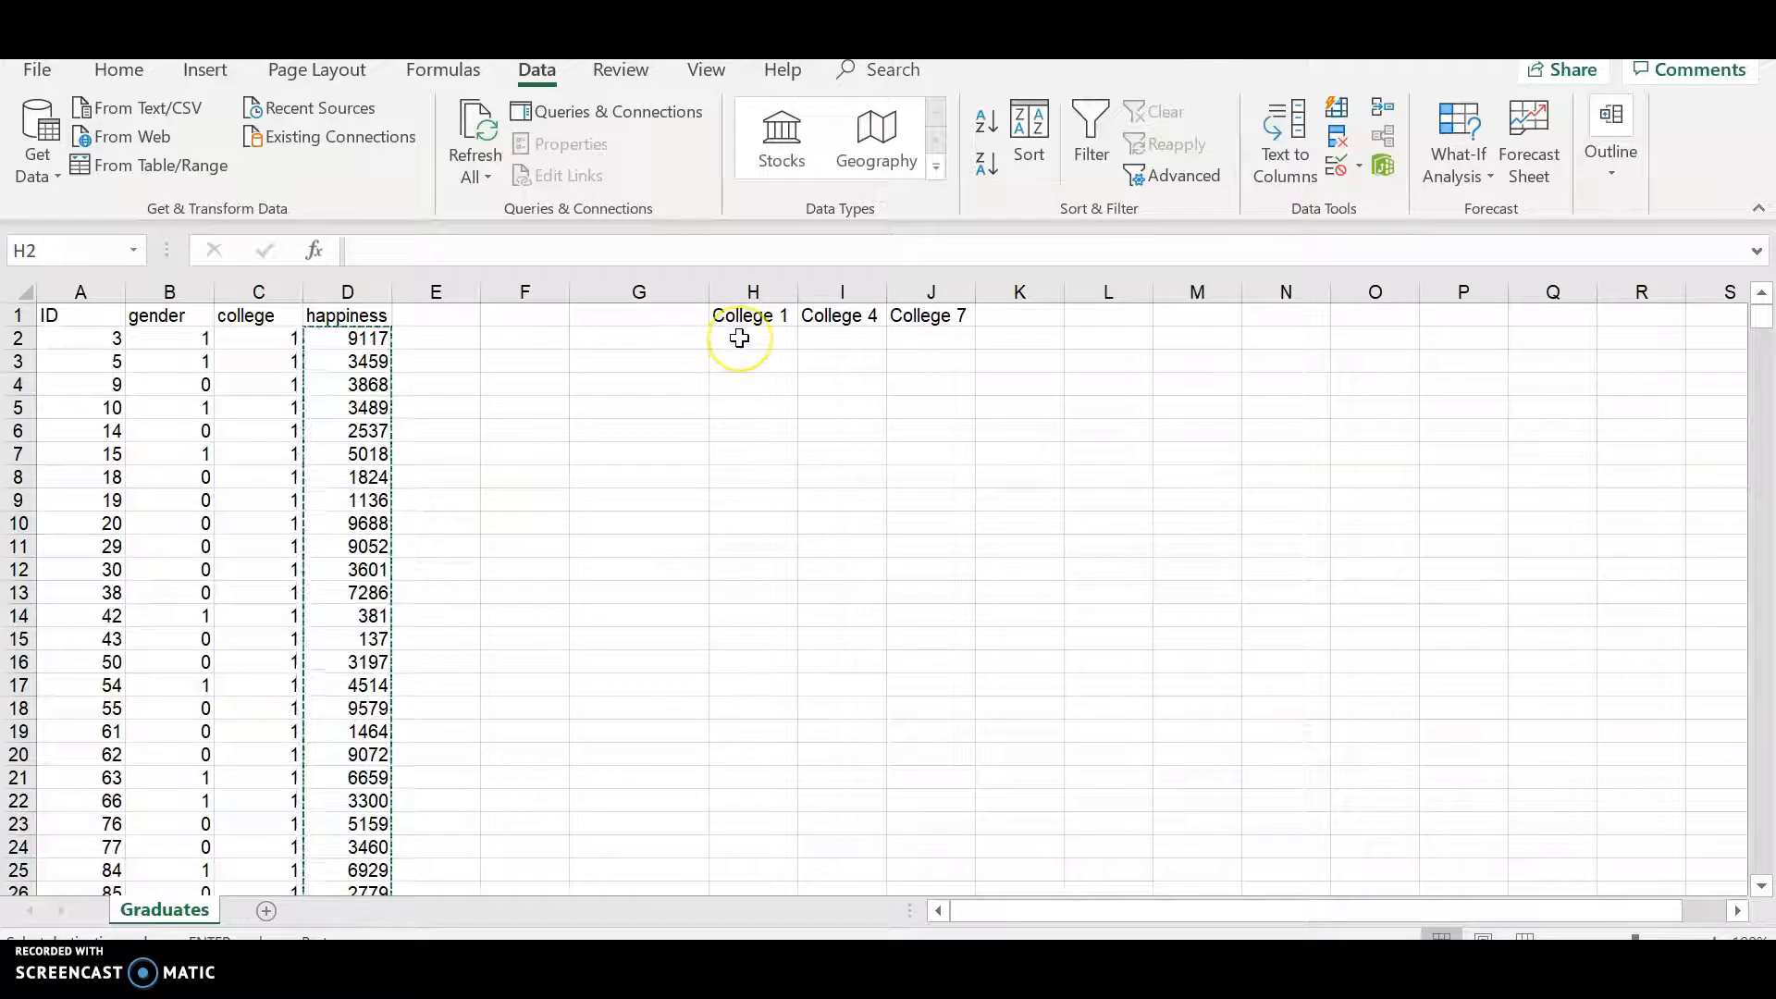
right_click(739, 339)
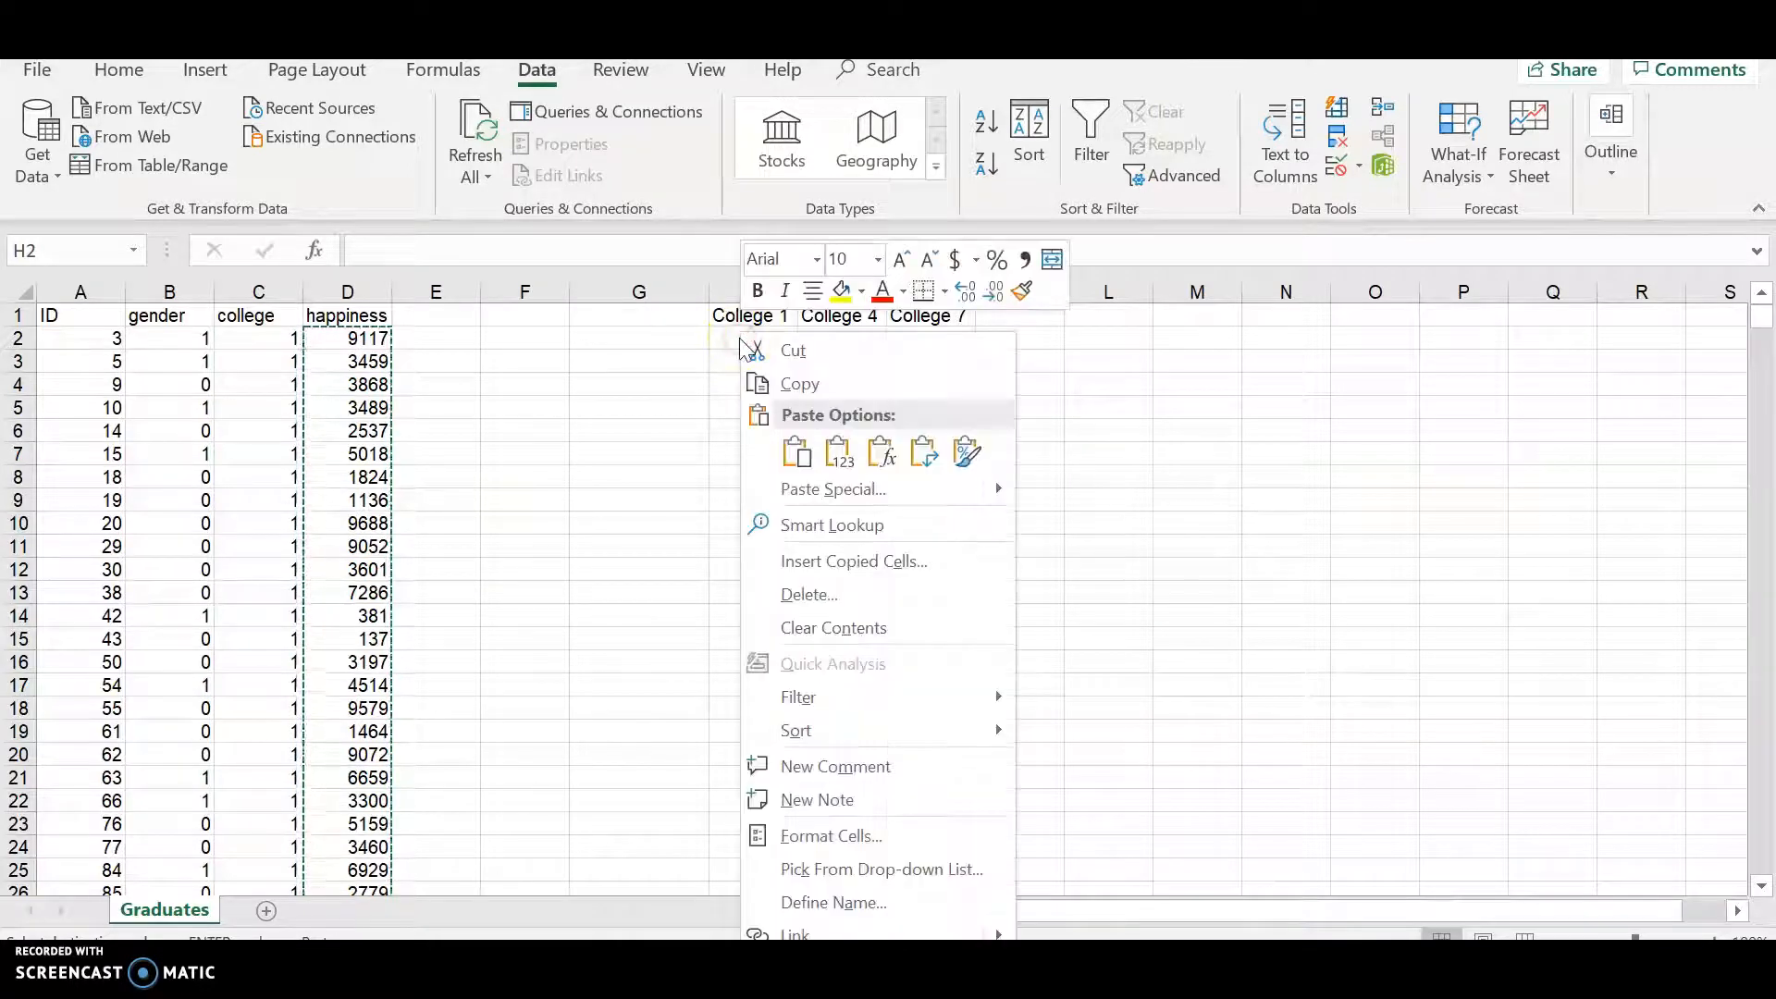
left_click(725, 340)
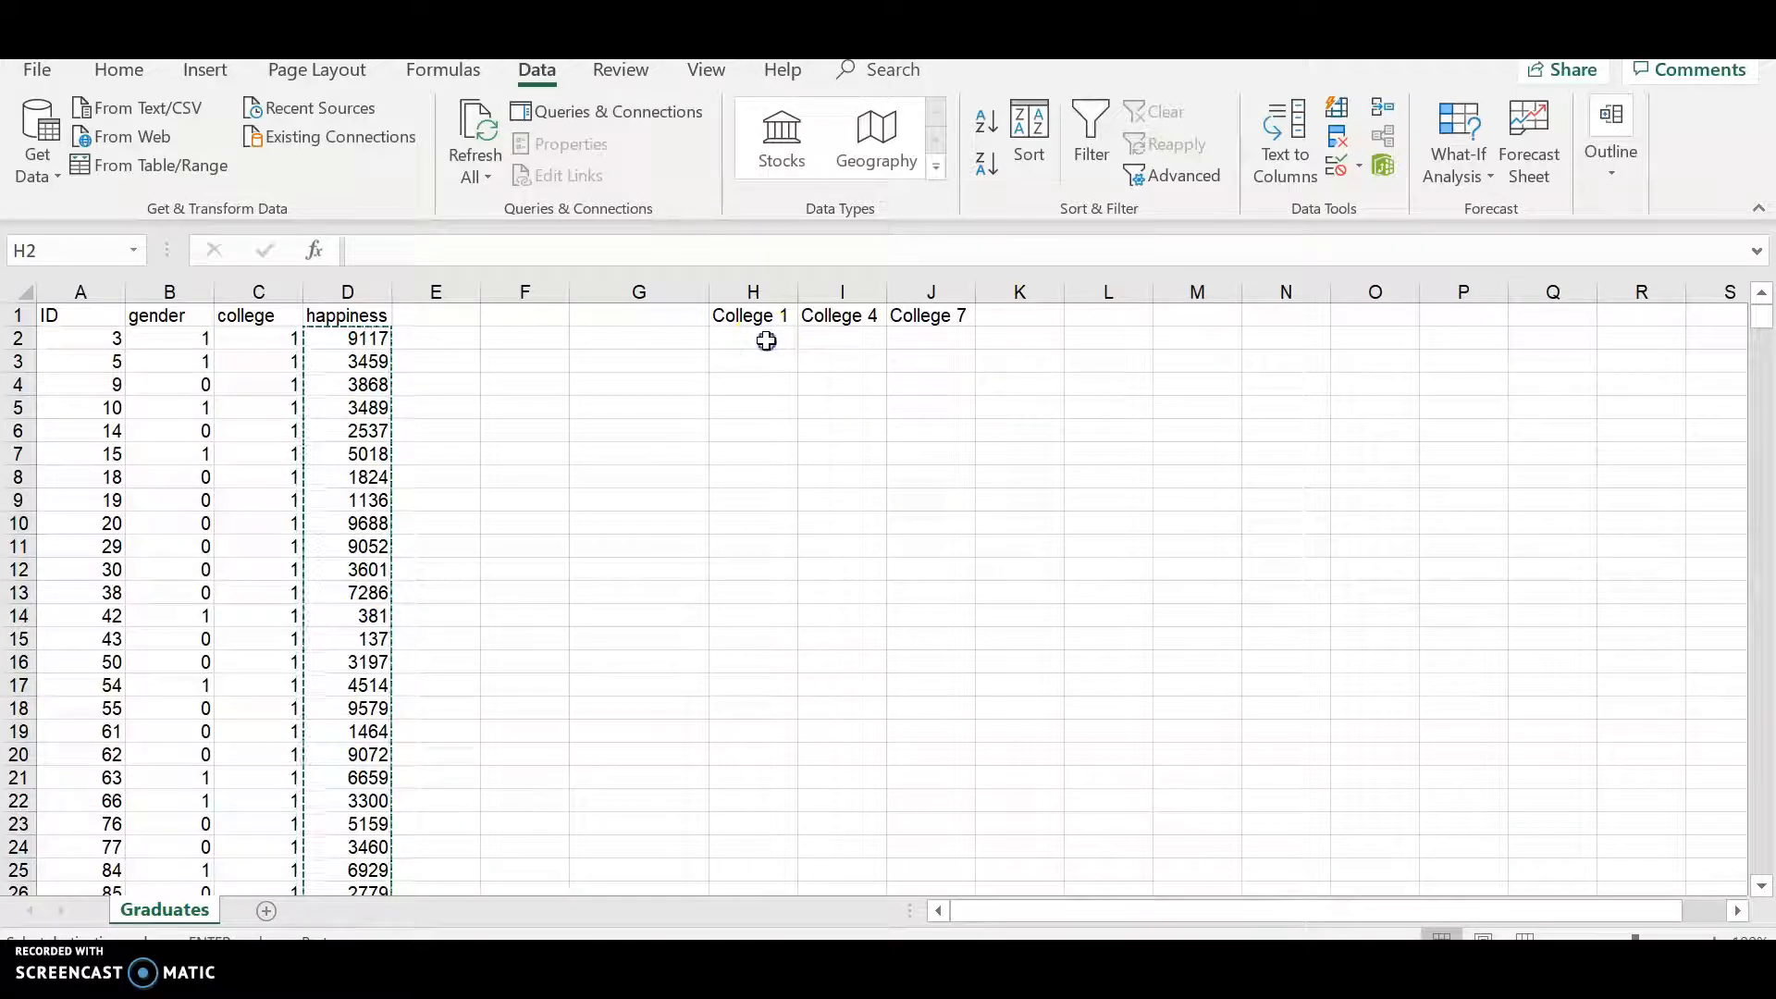
right_click(751, 342)
left_click(822, 452)
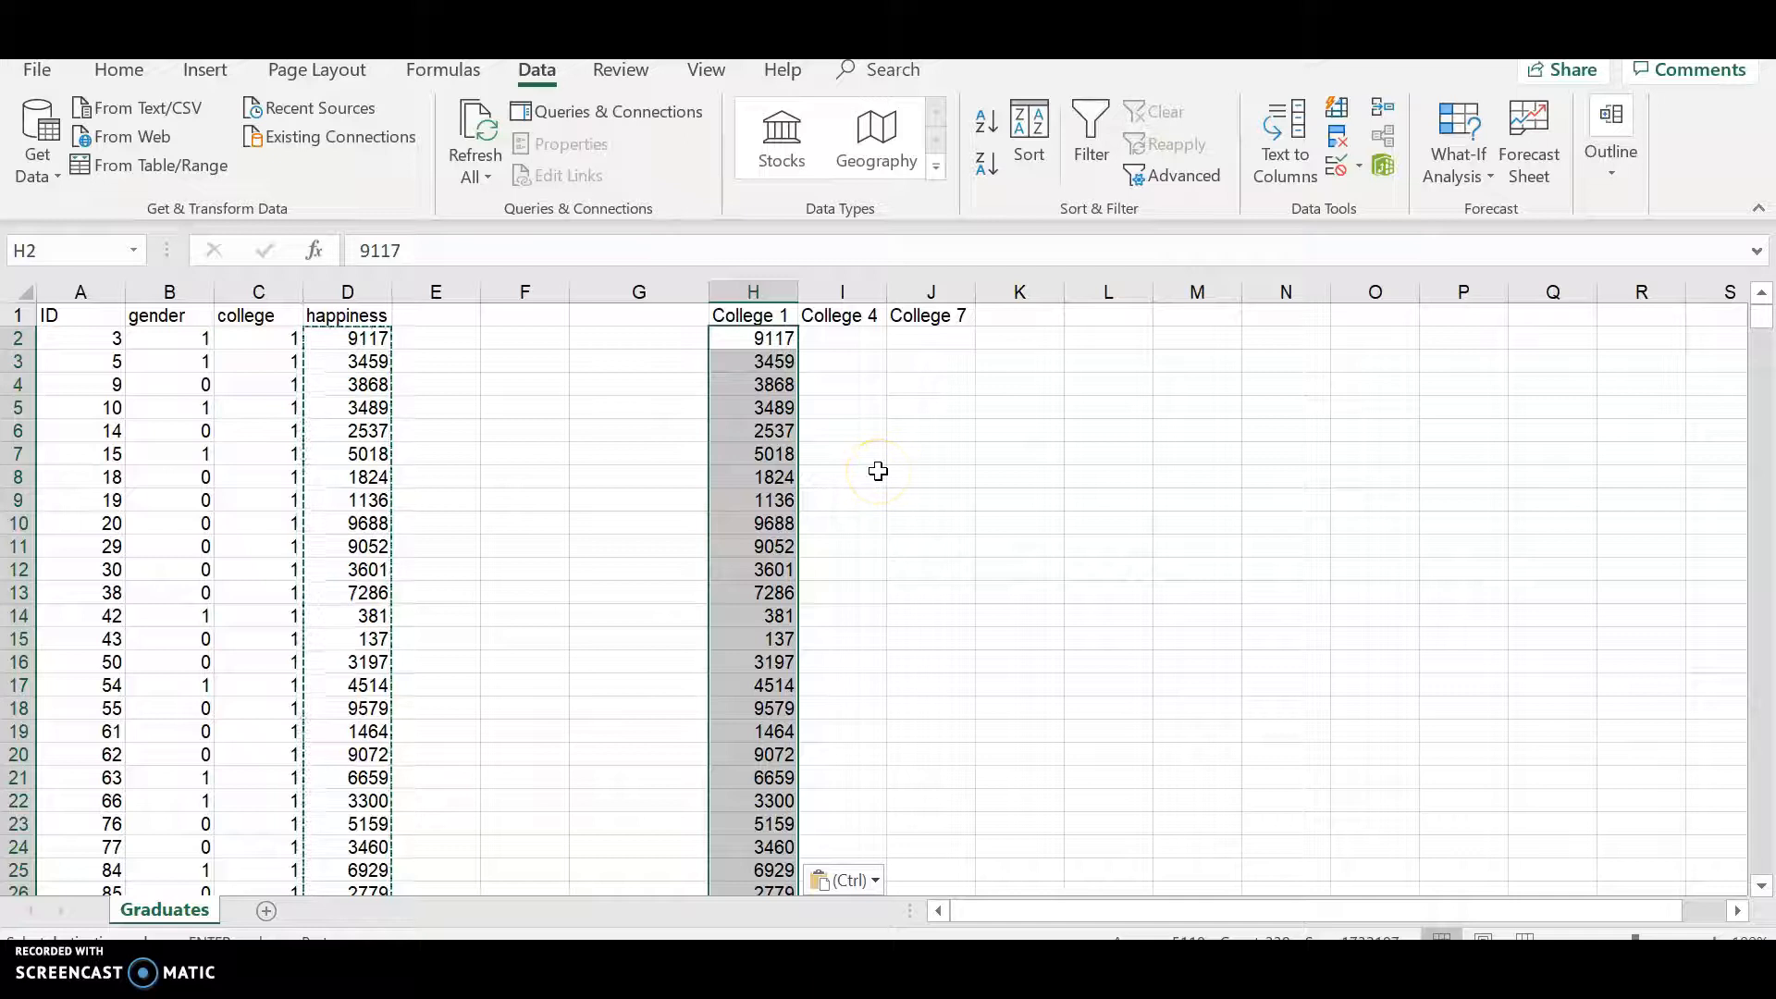
left_click(771, 359)
left_click(769, 337)
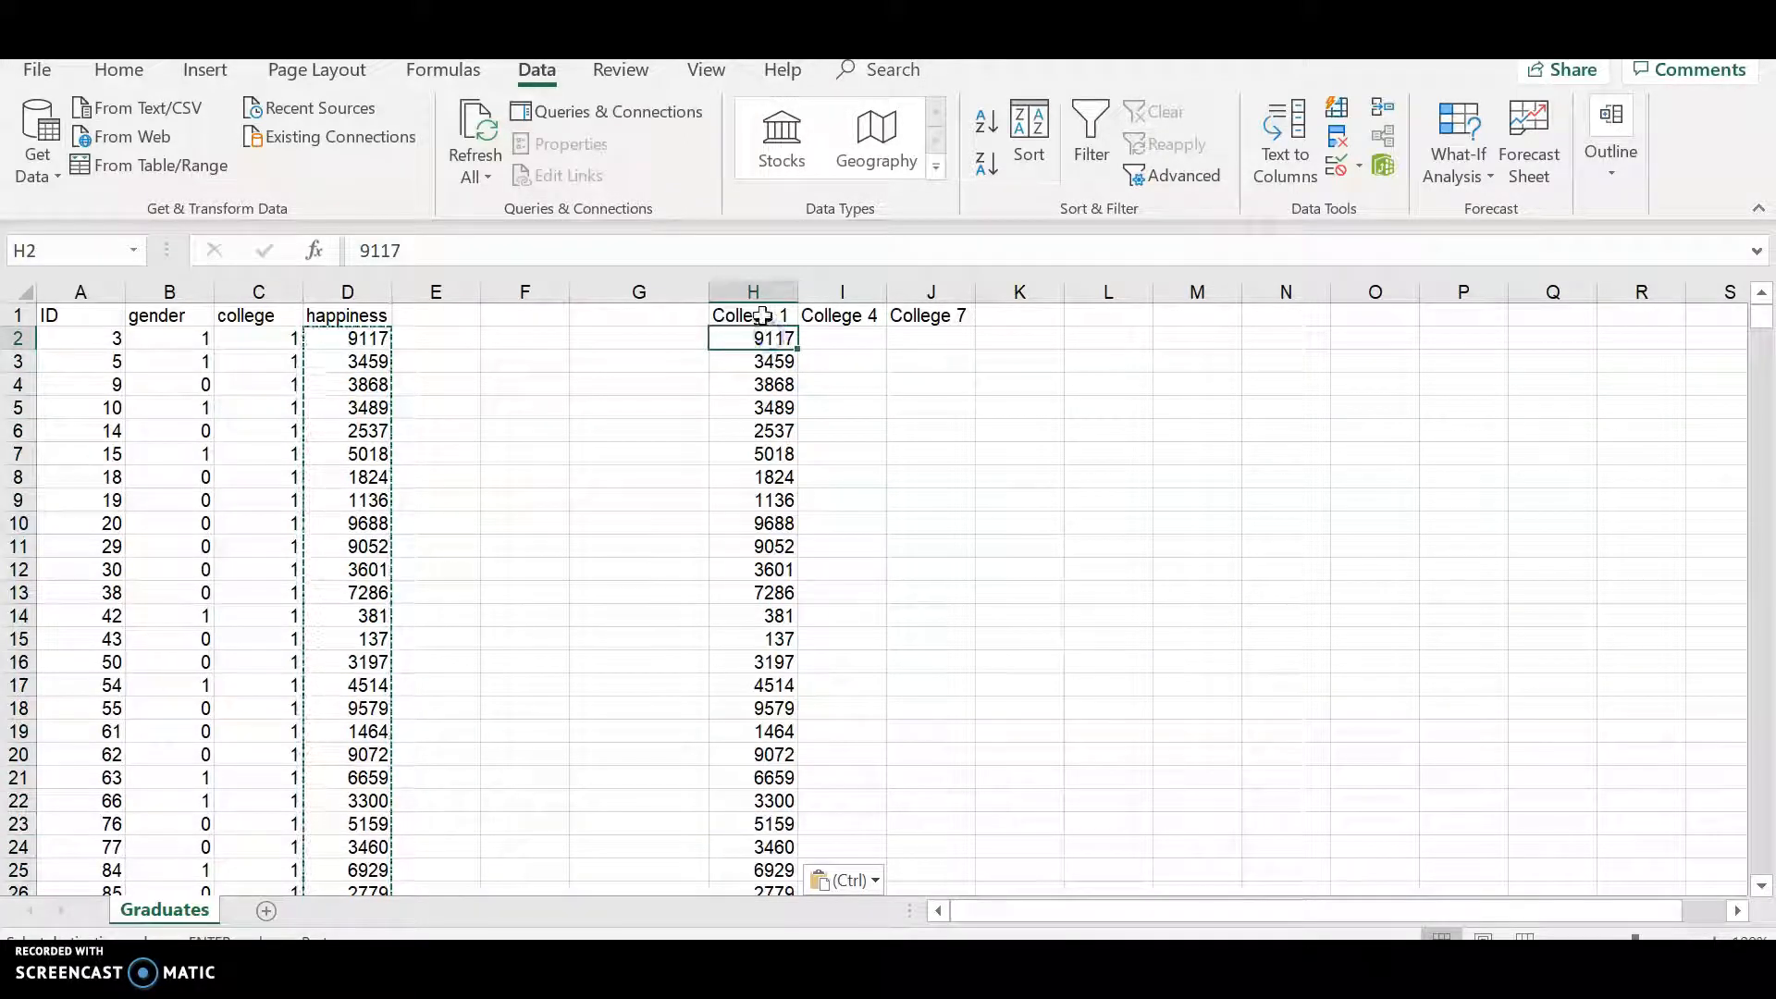
left_click(761, 312)
key("Escape")
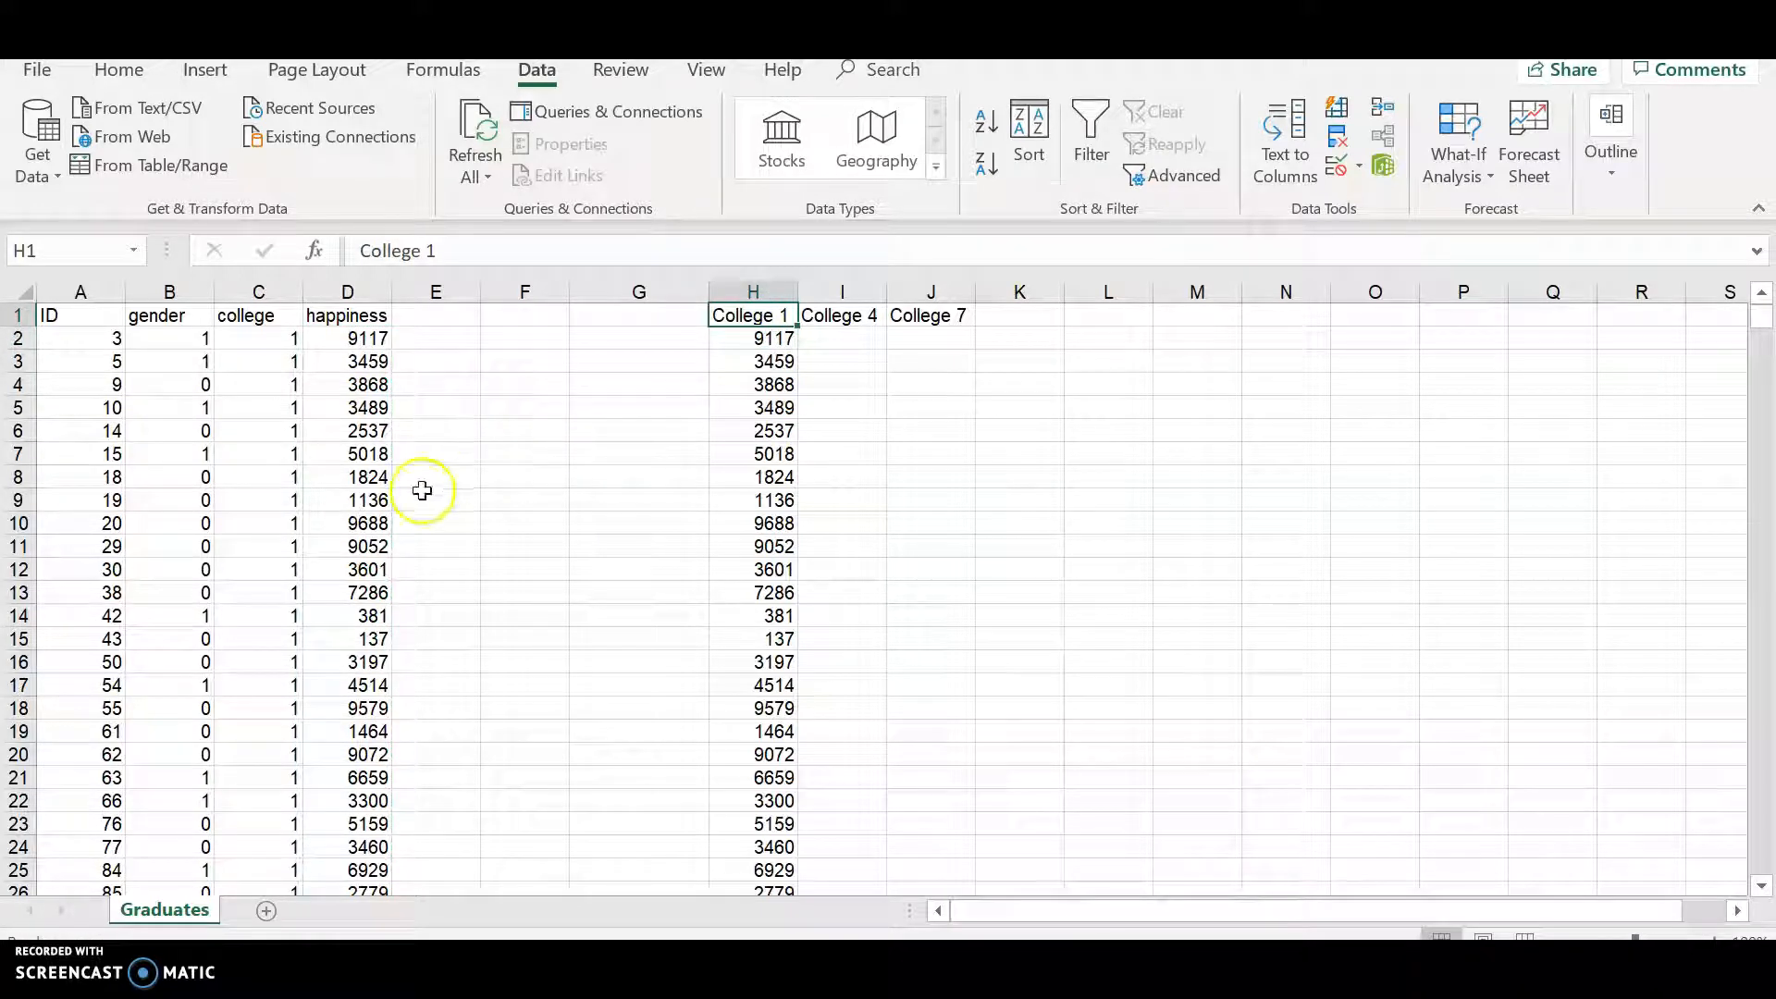
- Select the happiness values for college 4, rows 406 through 744, and copy them
scroll(422, 491, "down", 20)
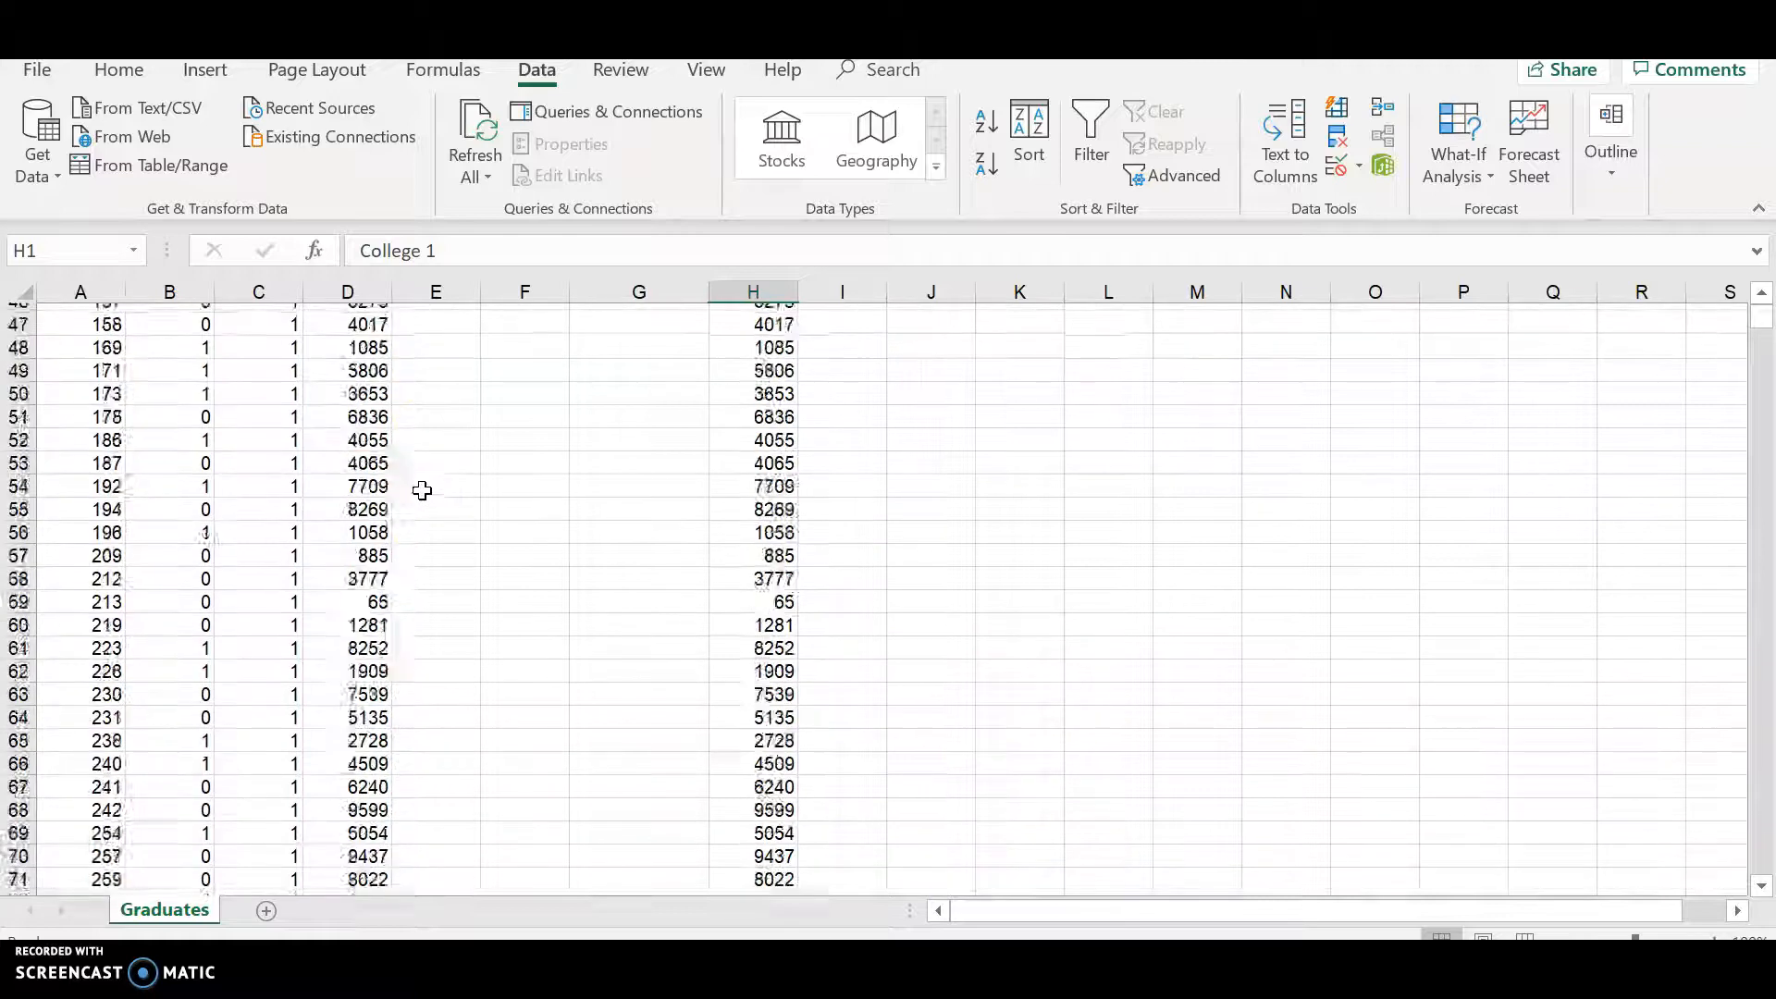
scroll(421, 490, "down", 20)
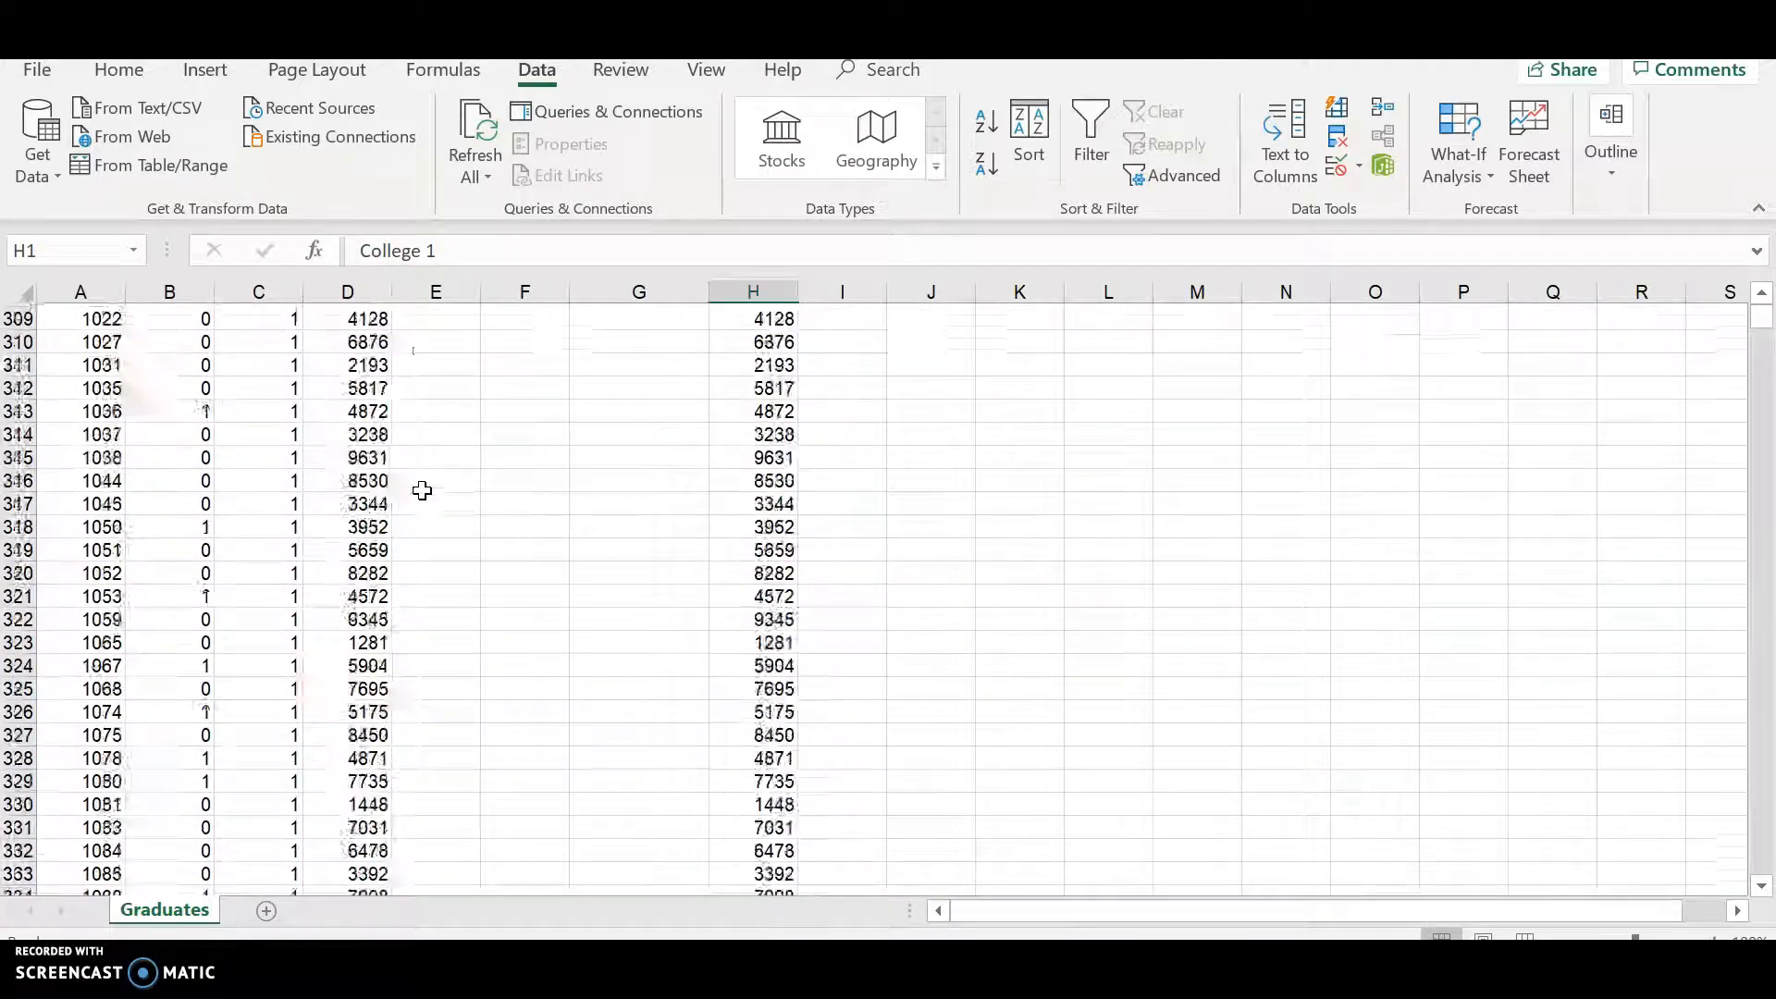
scroll(323, 499, "down", 14)
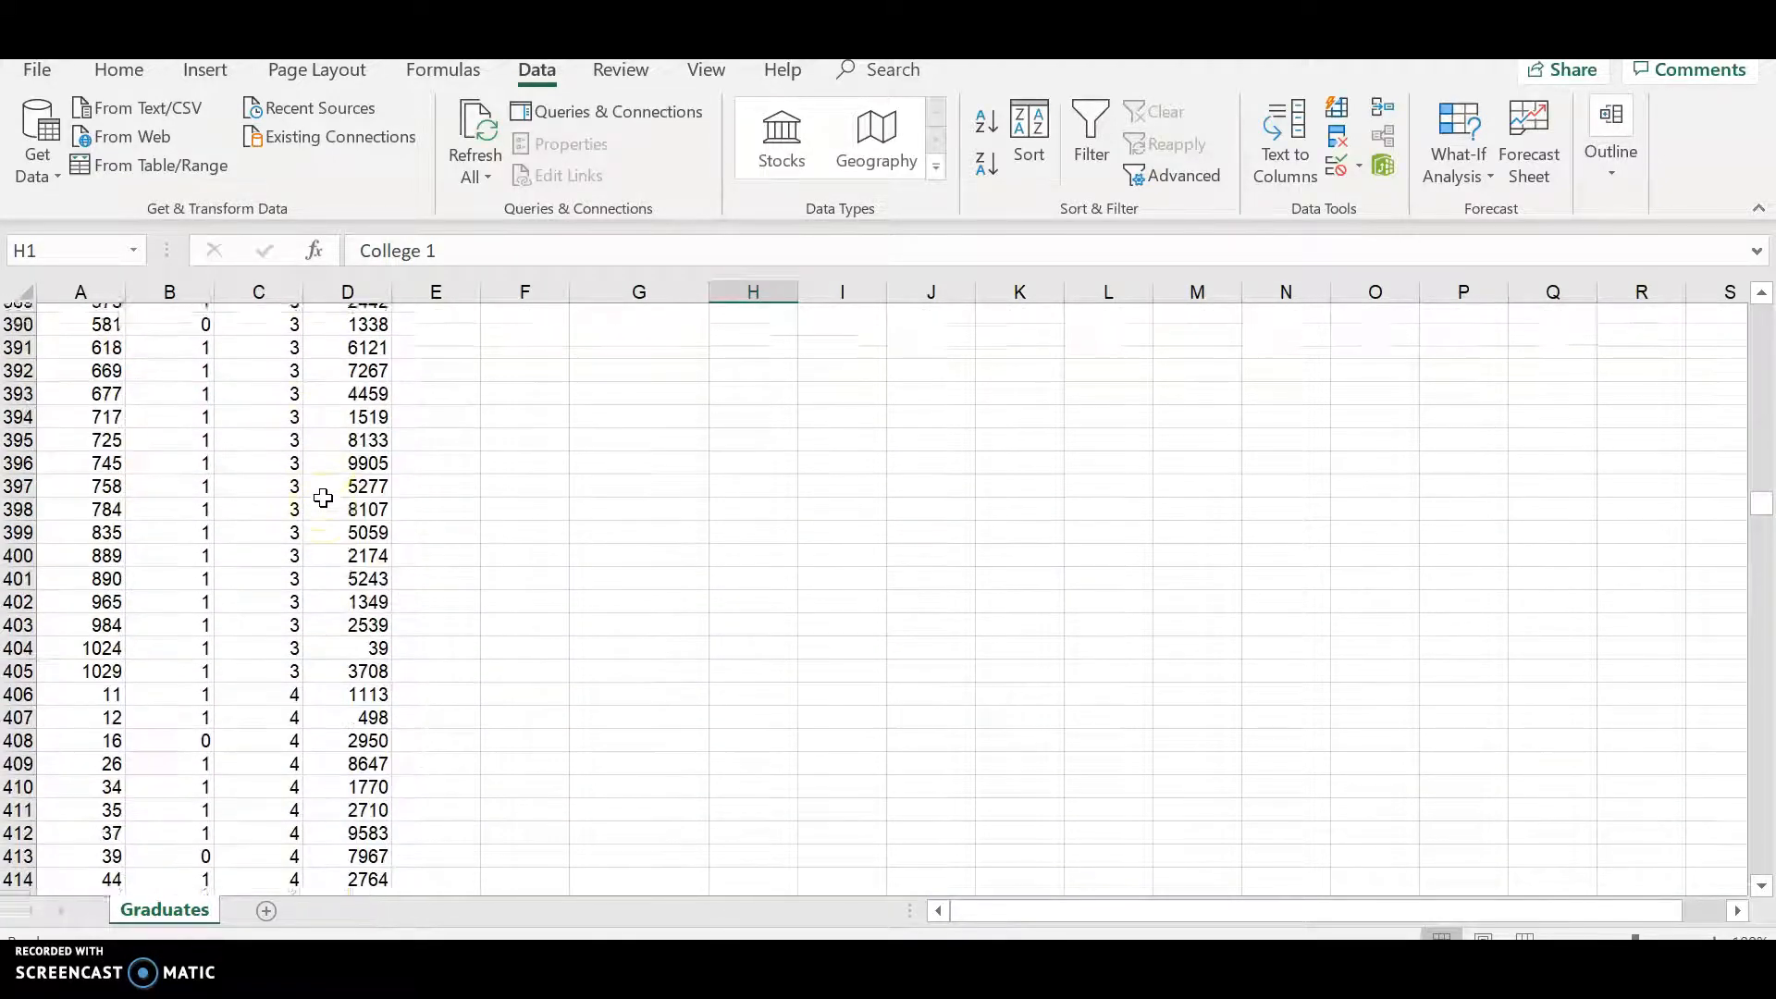
scroll(325, 500, "up", 2)
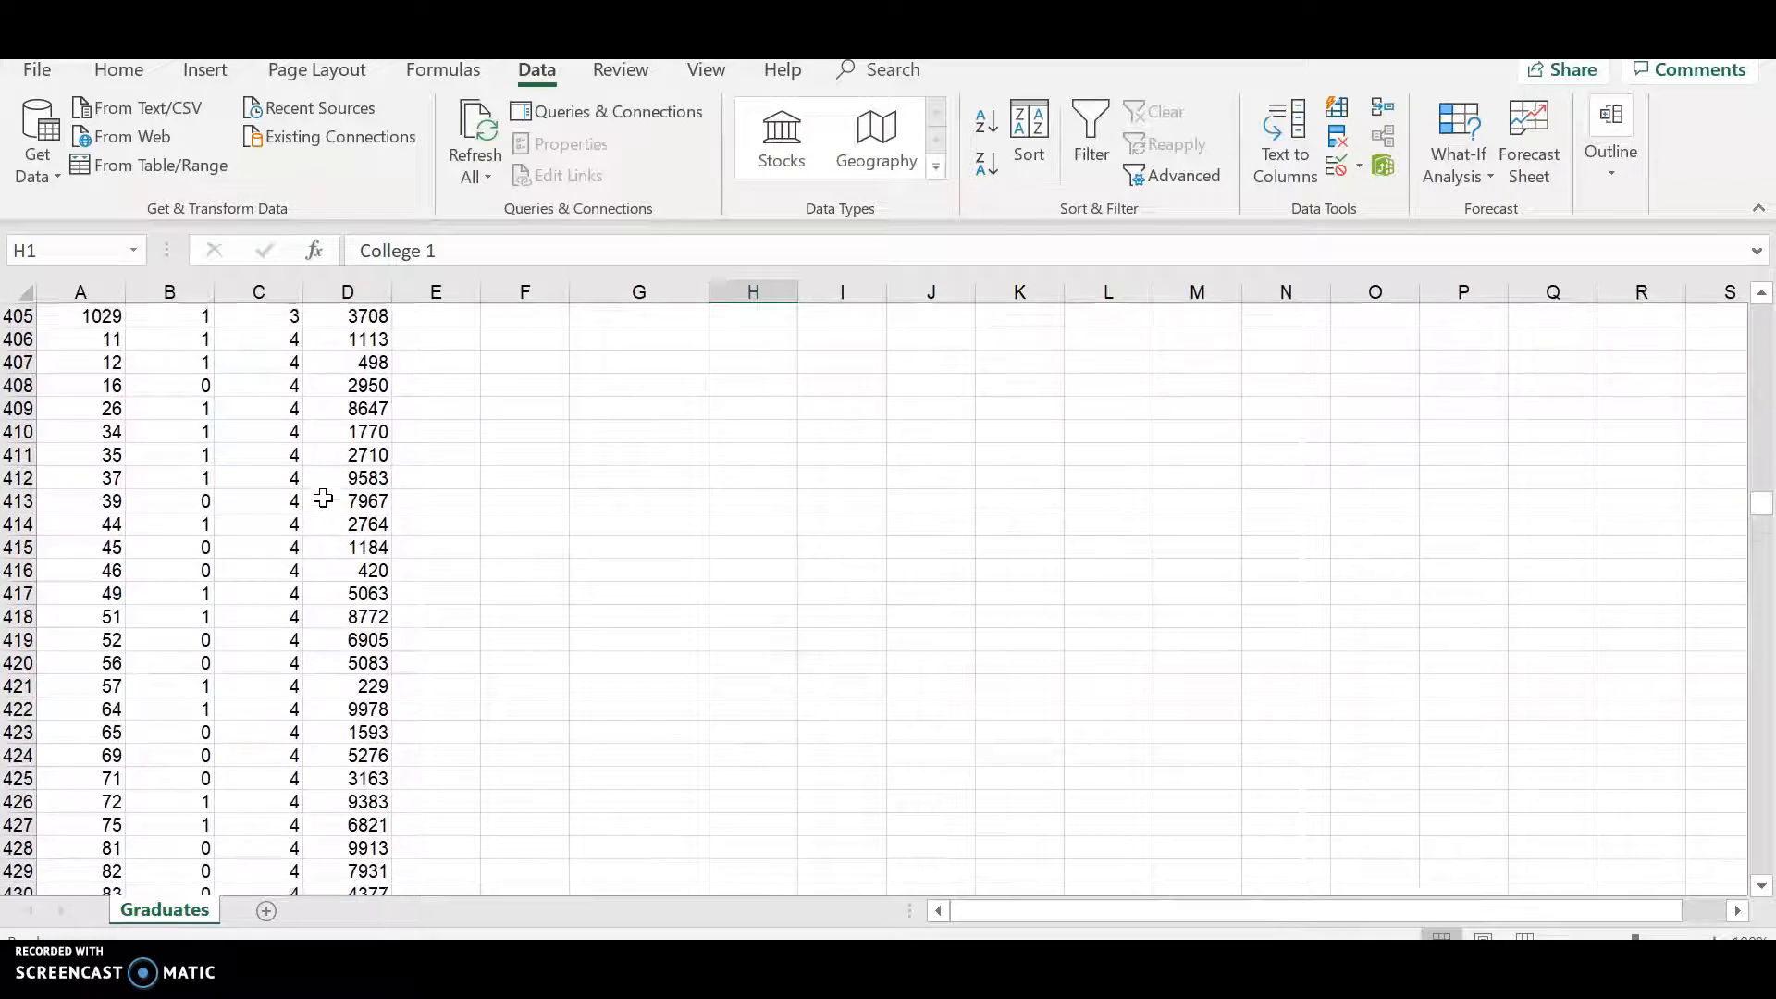
left_click(287, 334)
left_click(287, 318)
left_click(286, 337)
left_click(355, 339)
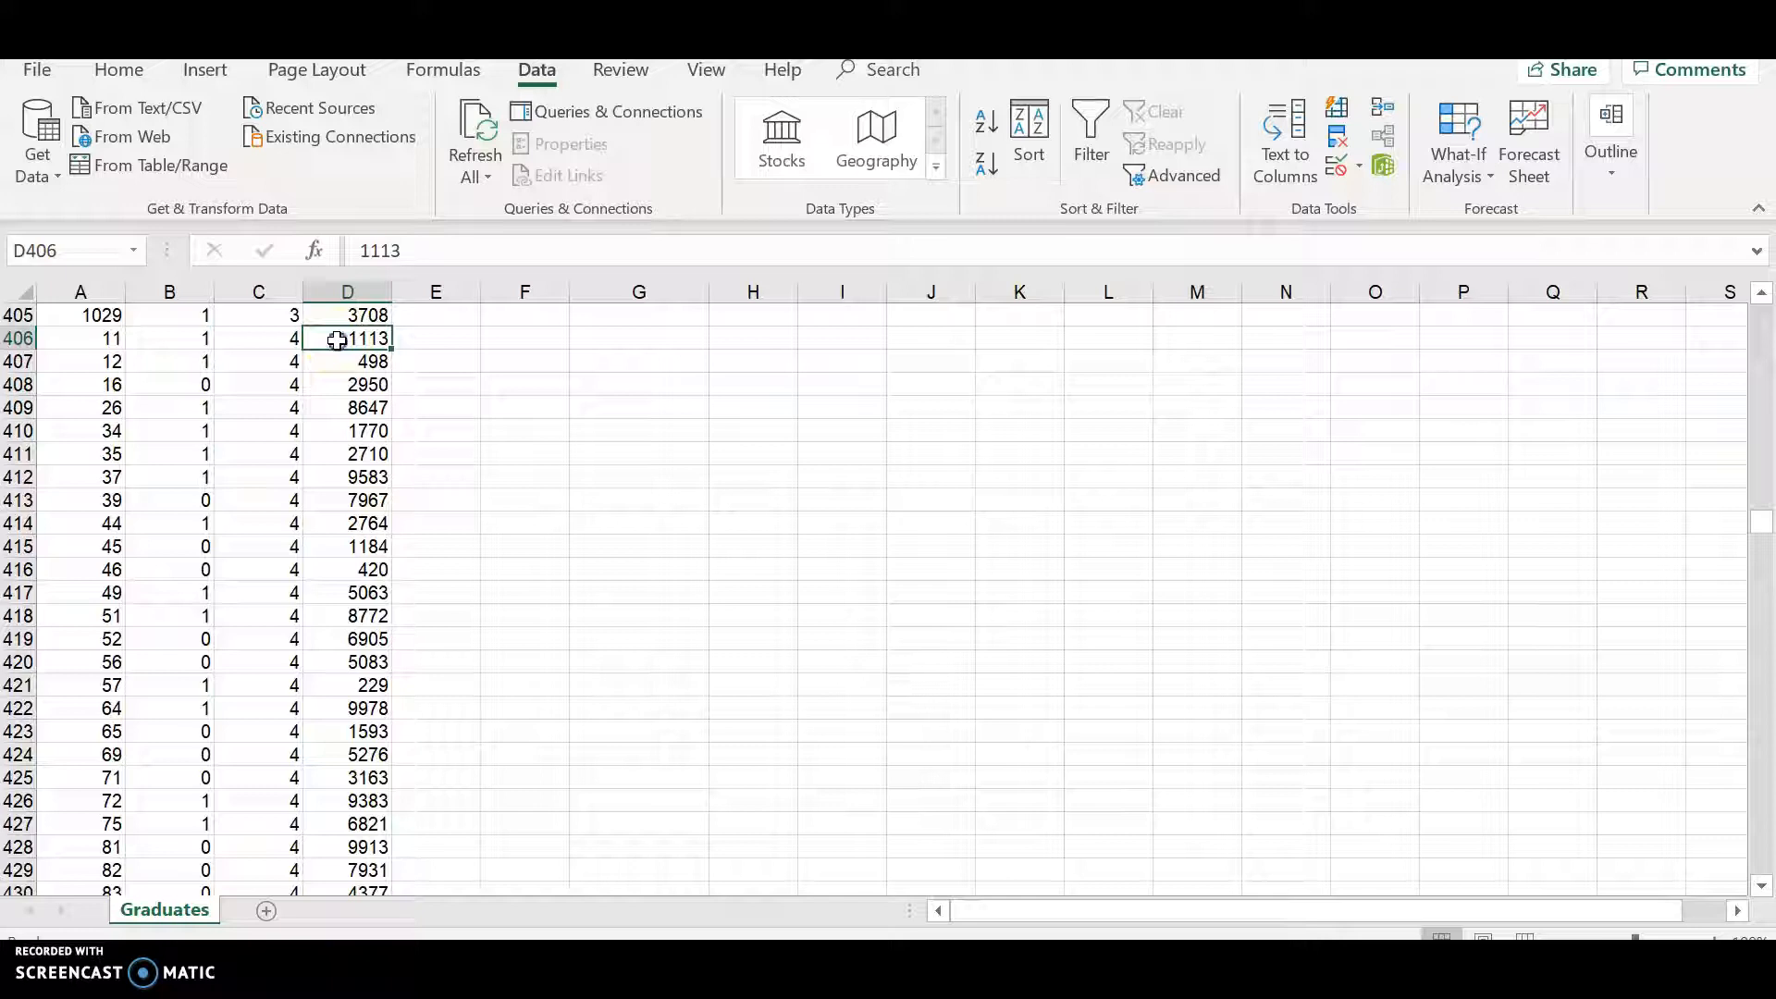
left_click_drag(358, 917, 334, 411)
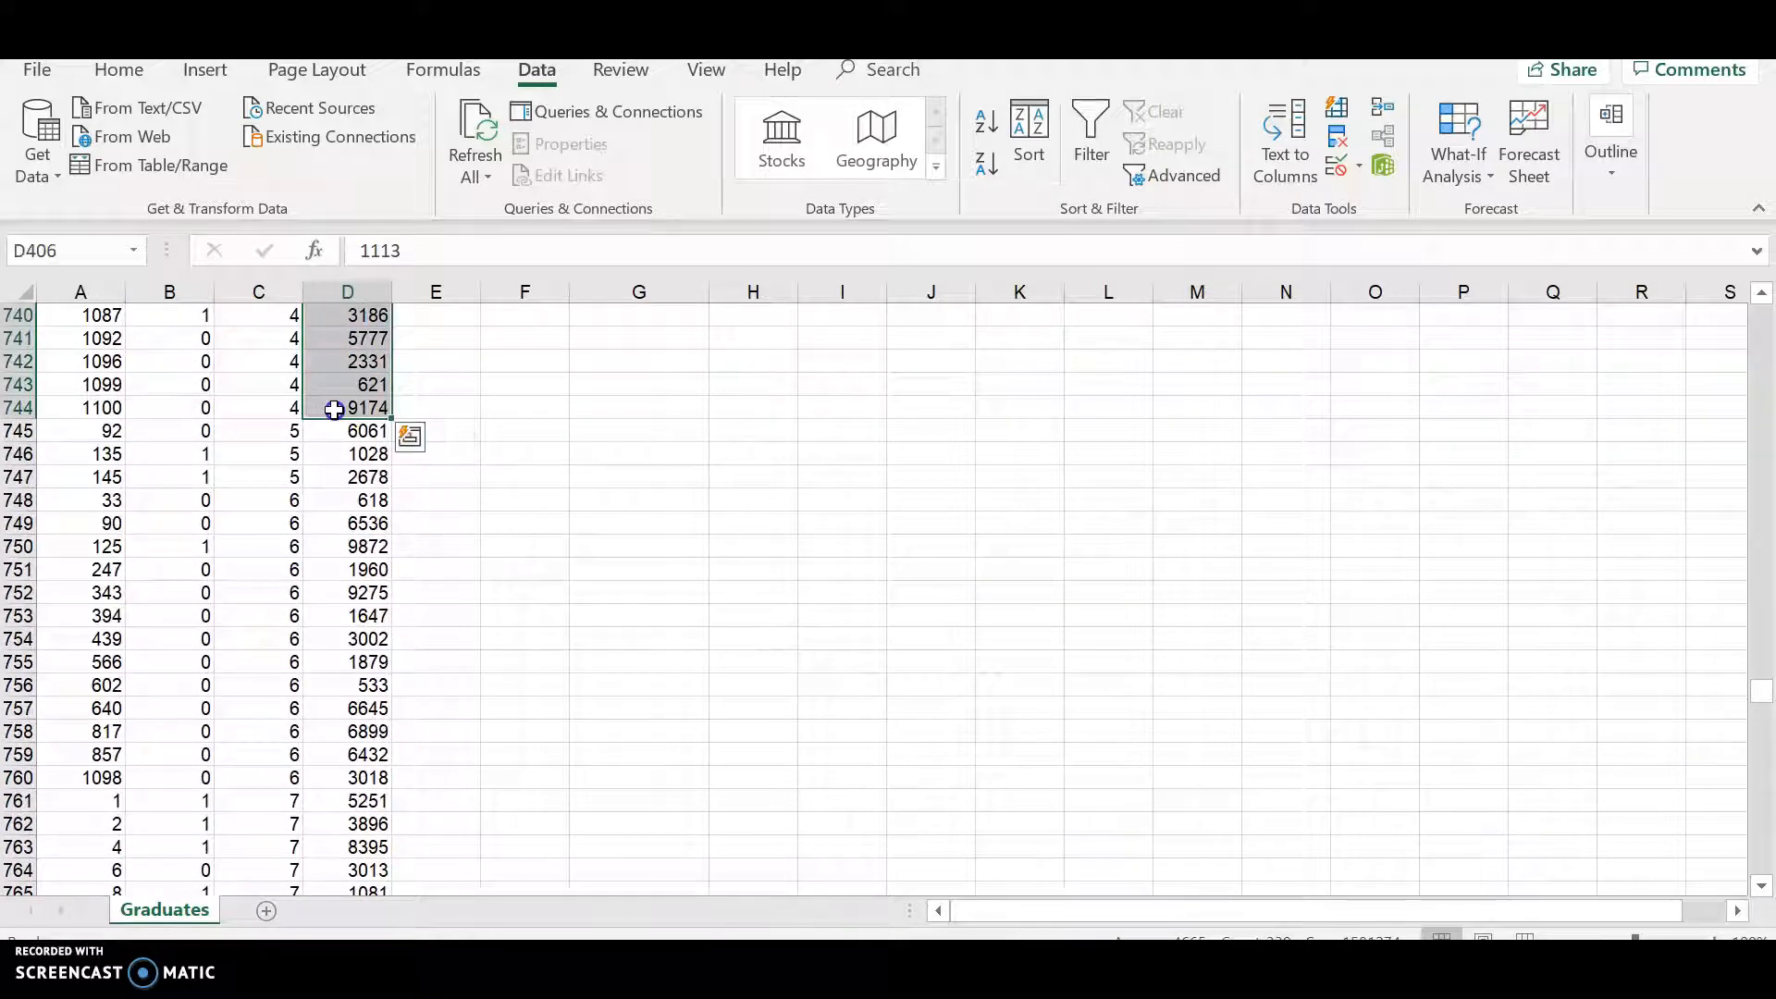
right_click(343, 340)
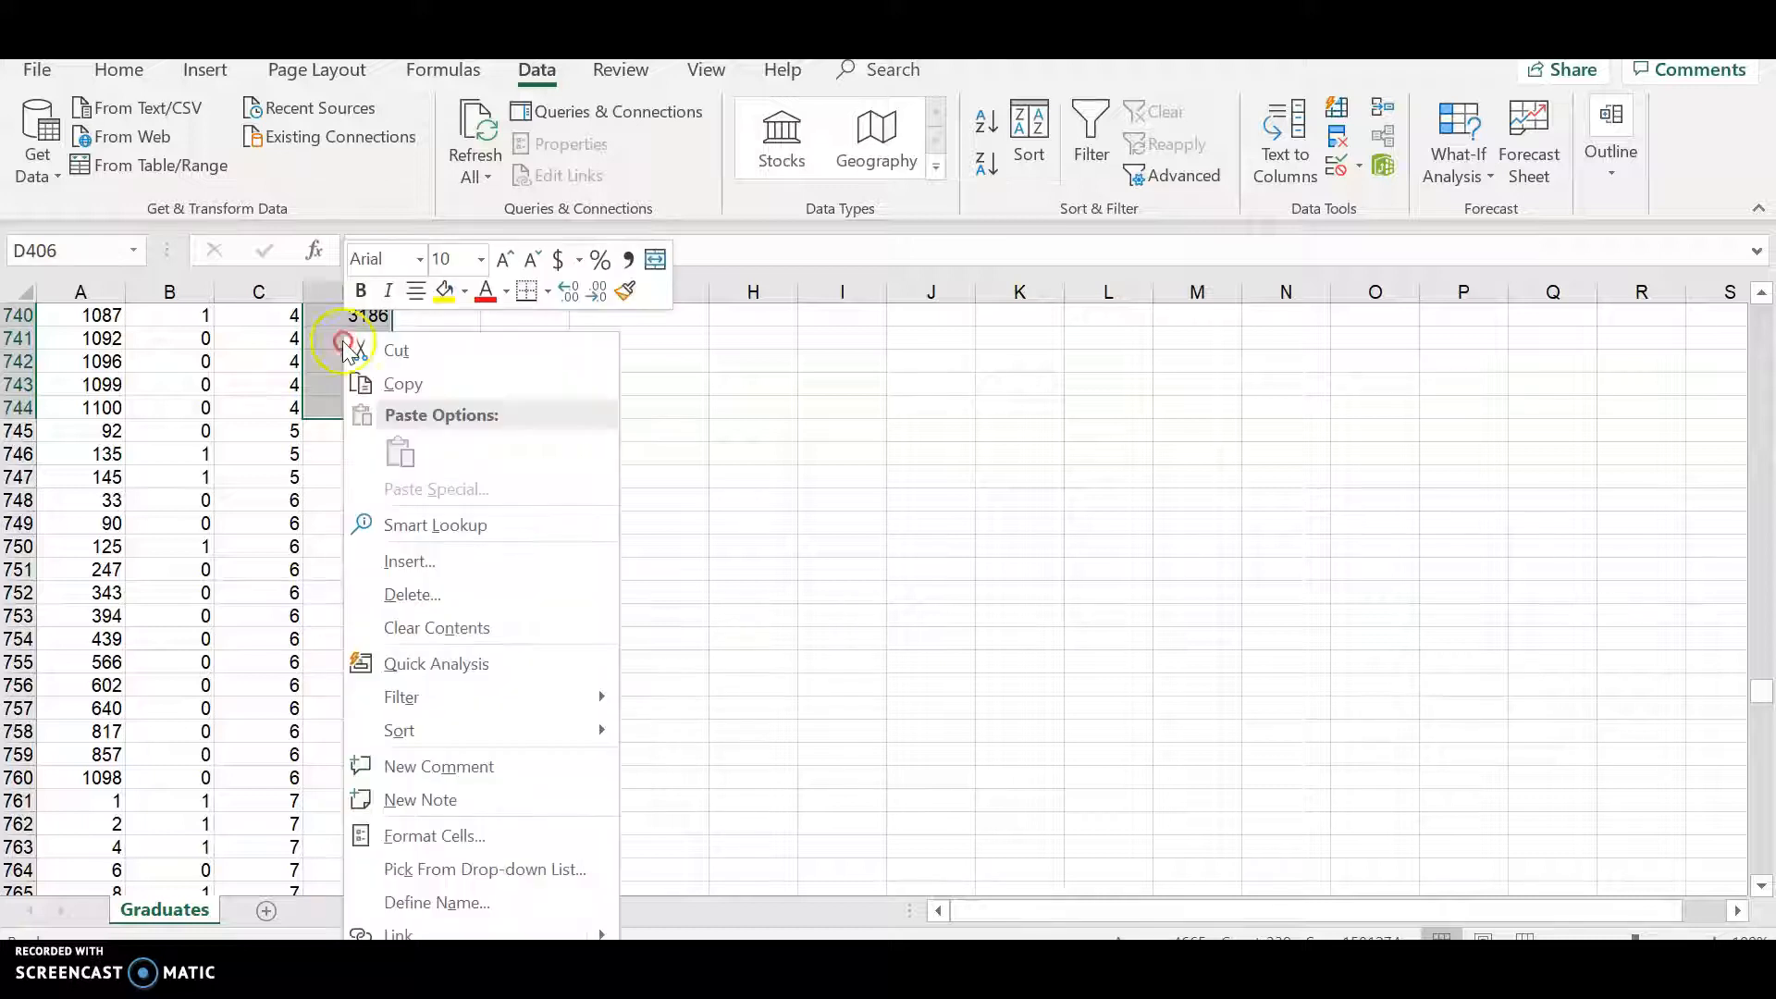
left_click(390, 385)
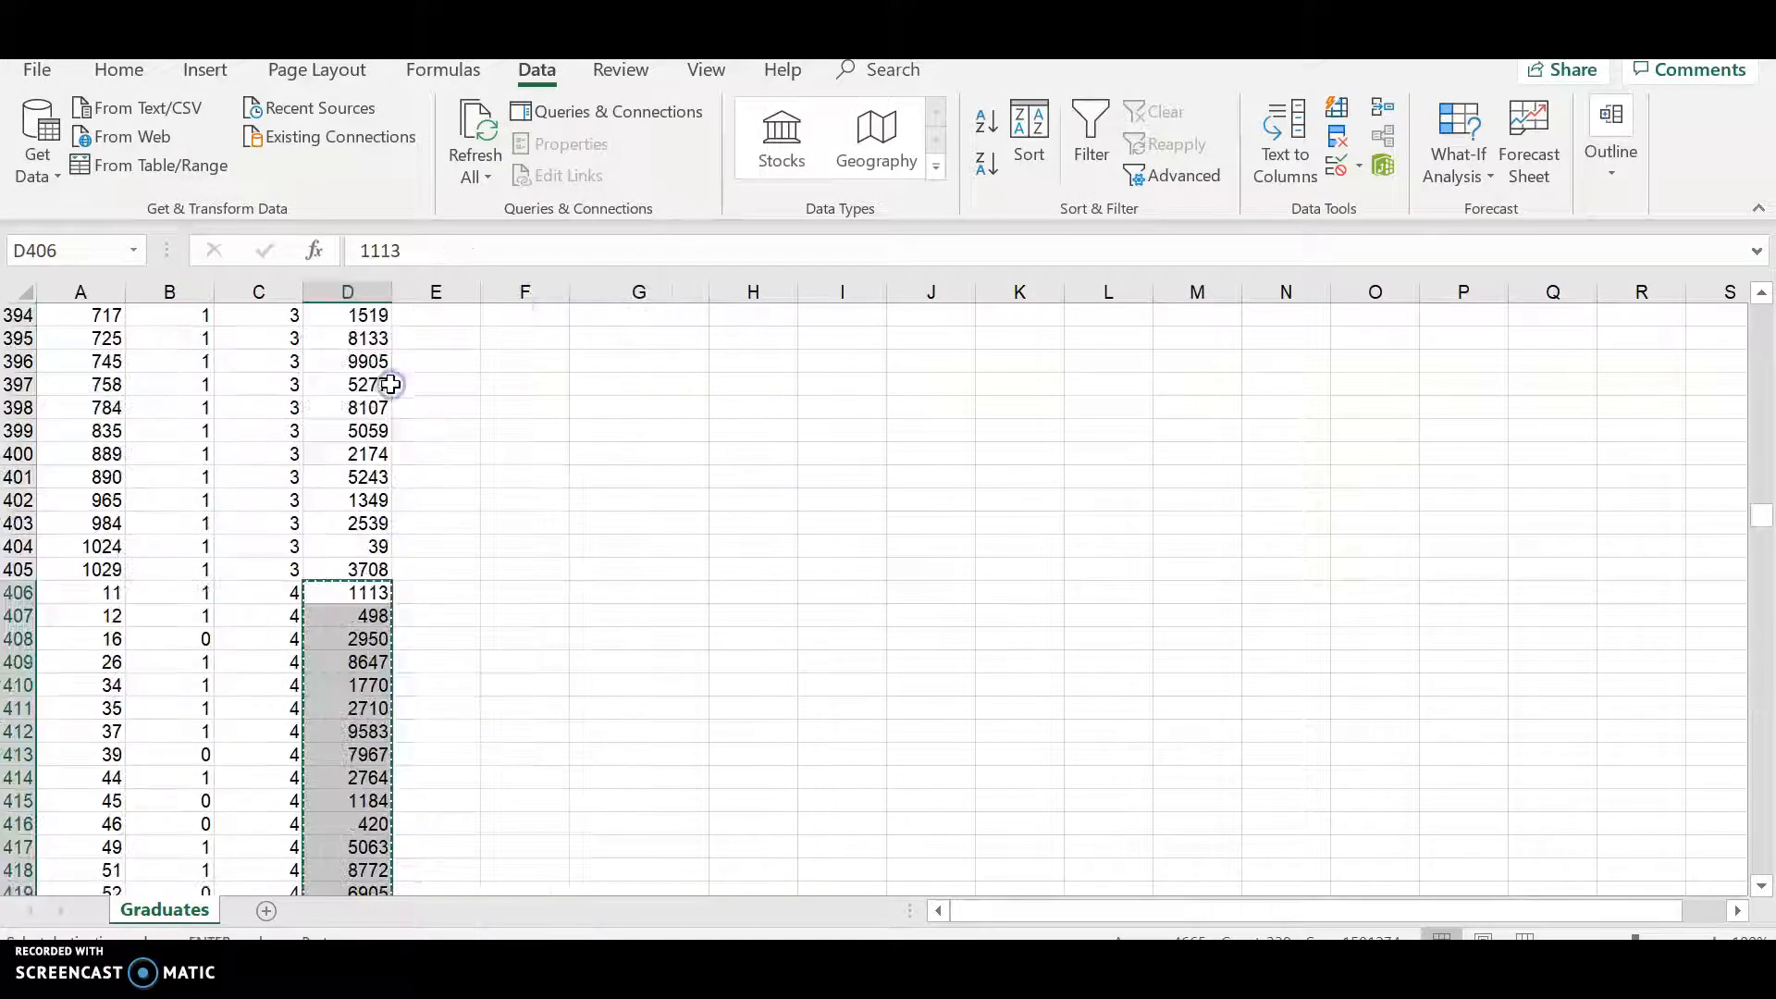
- Paste the copied college 4 happiness values beneath the College 4 header
scroll(1074, 419, "up", 18)
scroll(1073, 418, "up", 20)
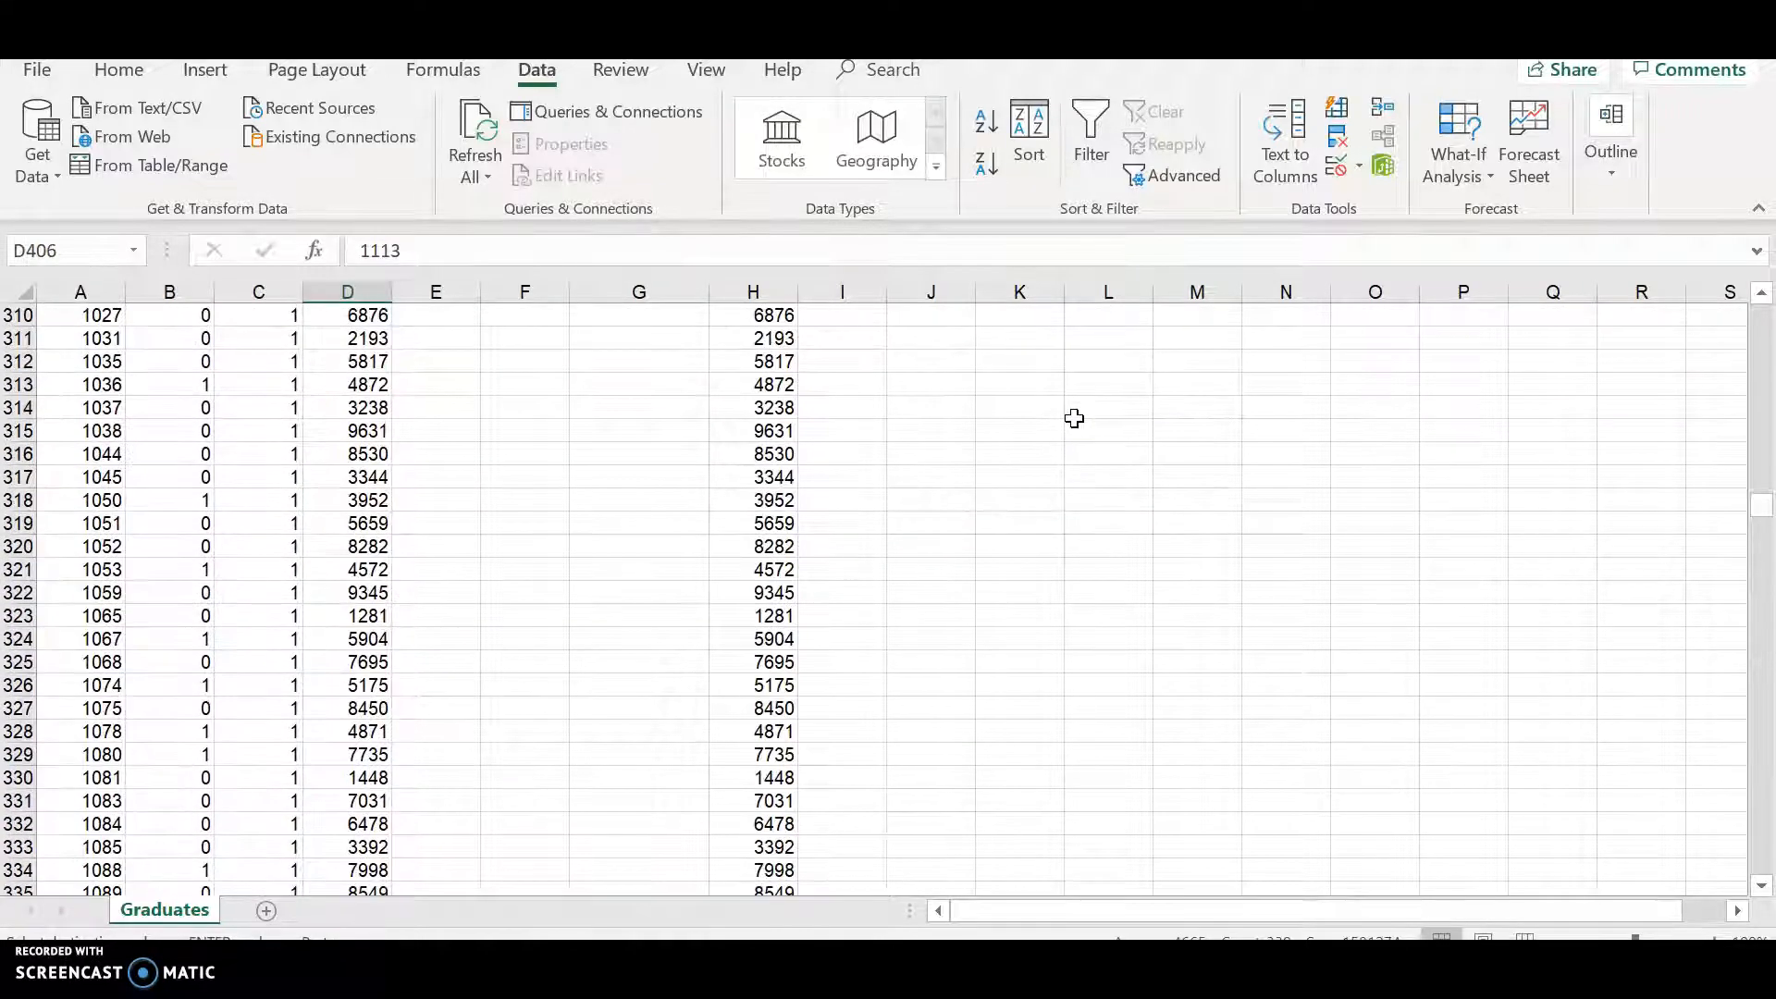
scroll(1073, 419, "up", 20)
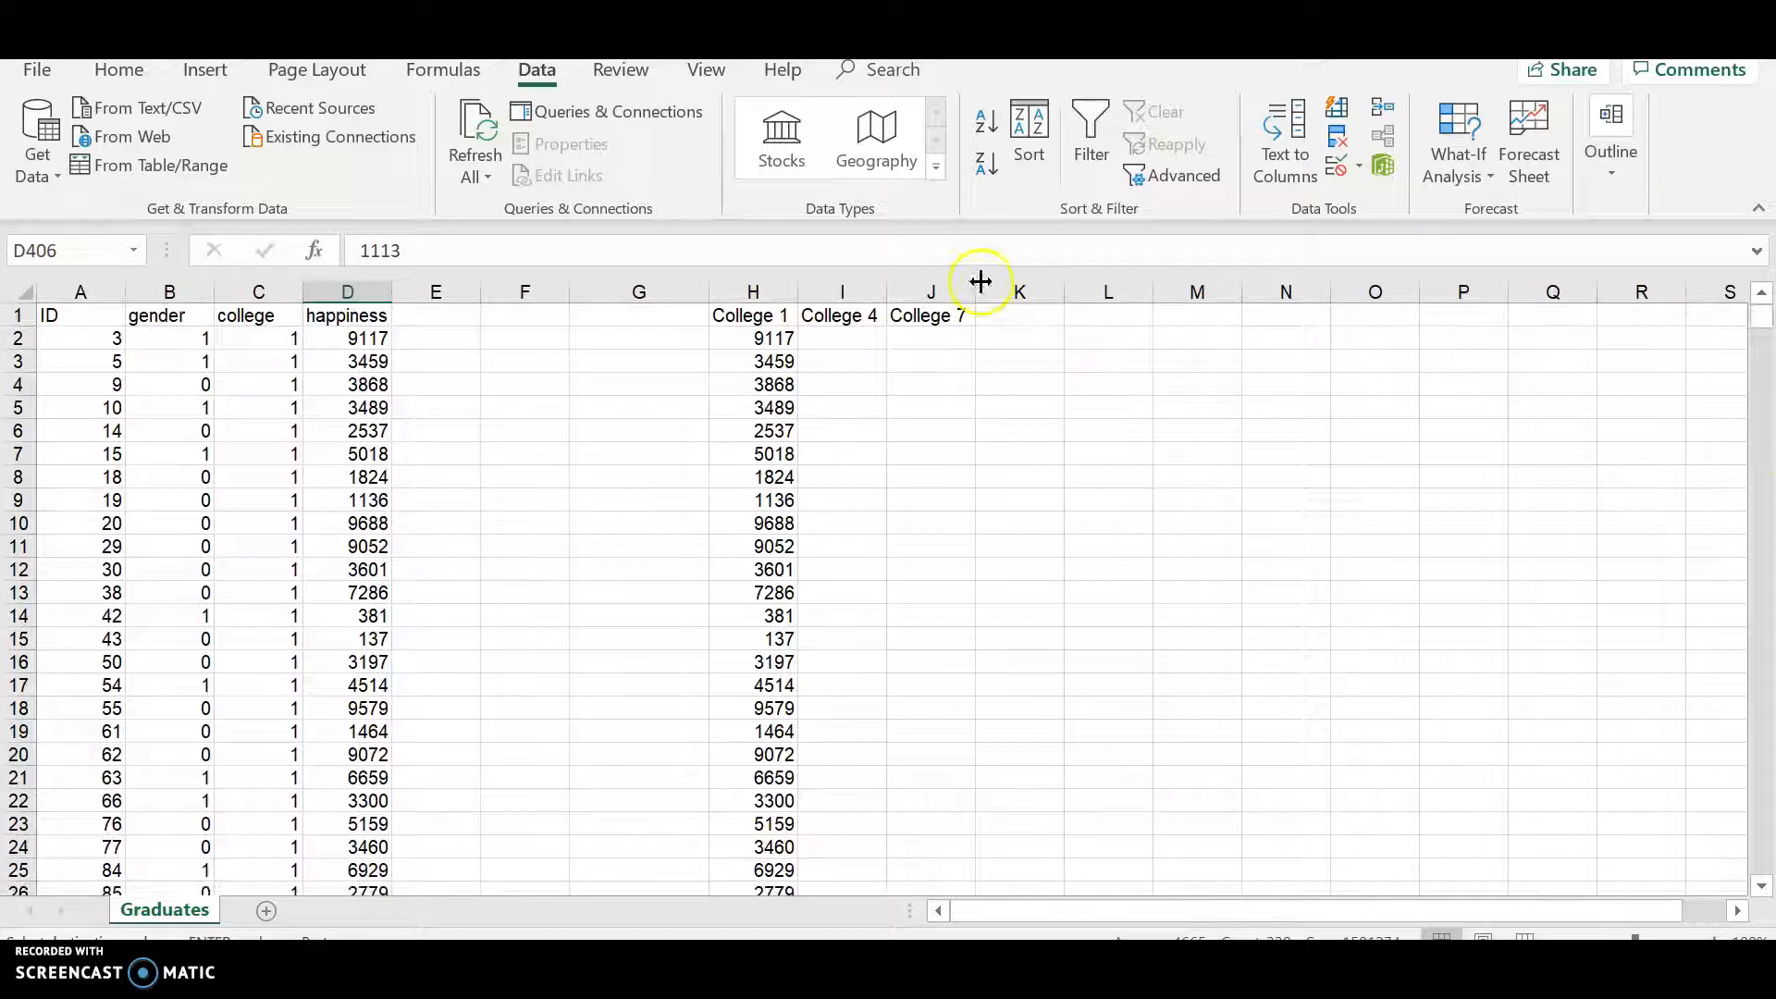
left_click(826, 336)
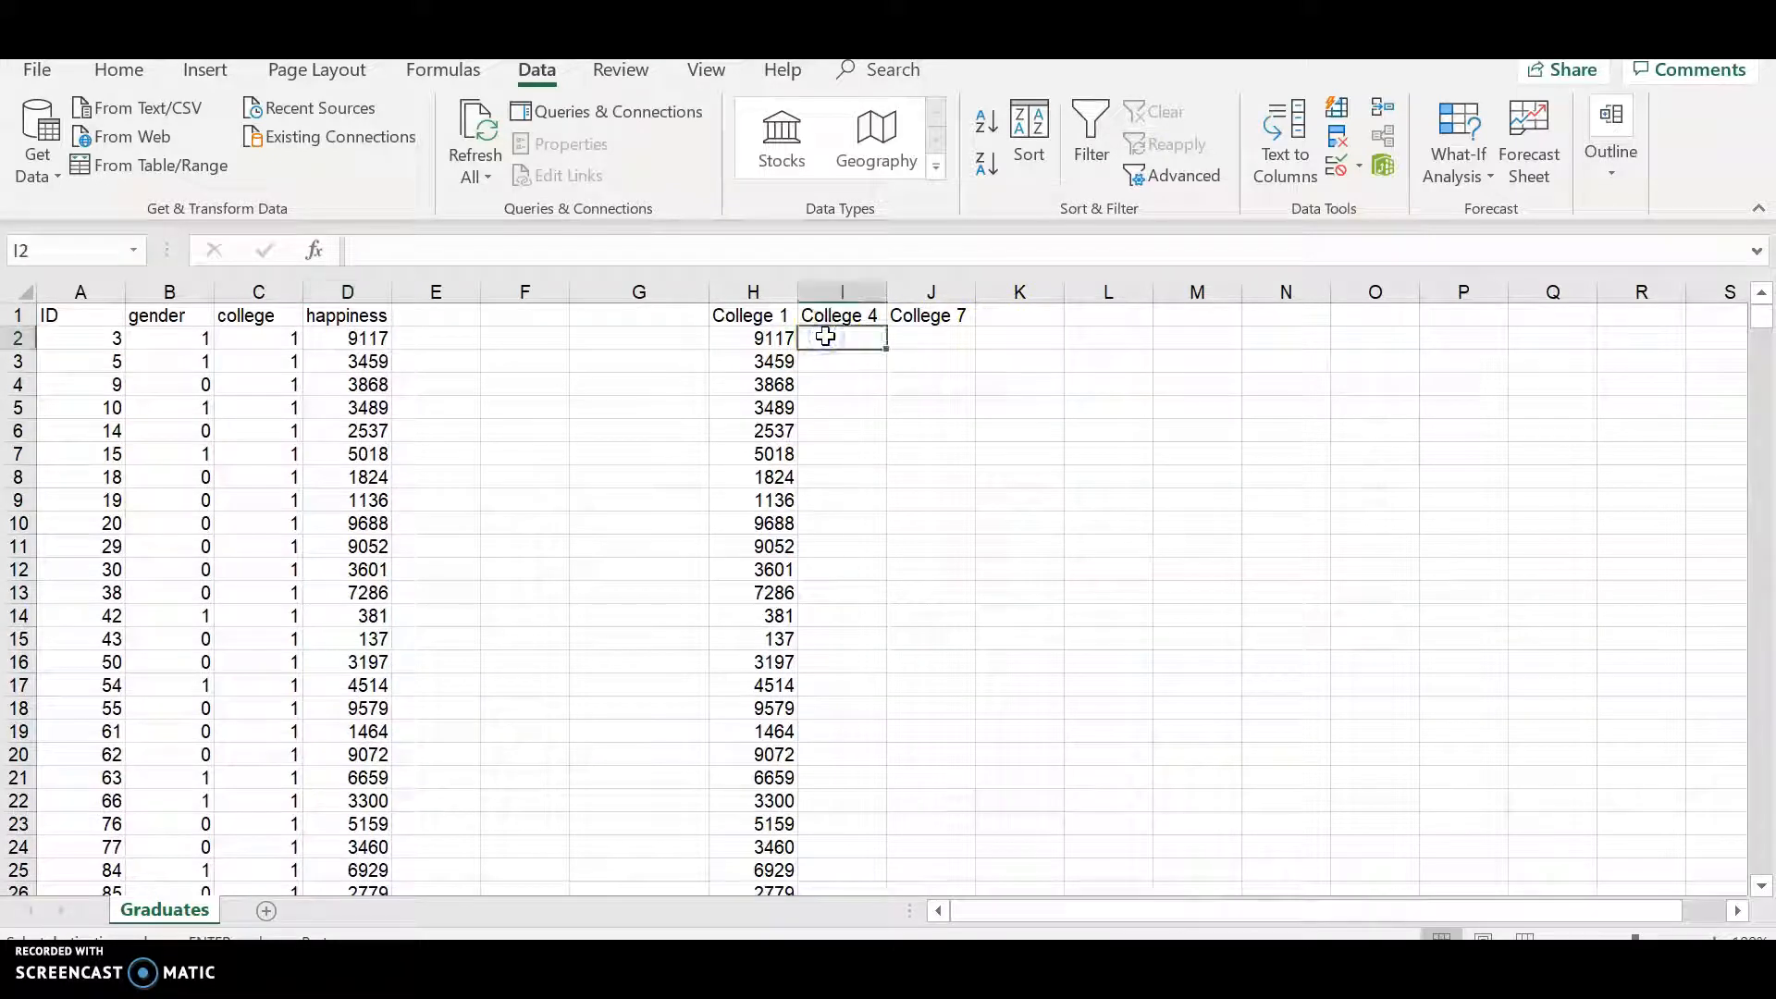
left_click(847, 339)
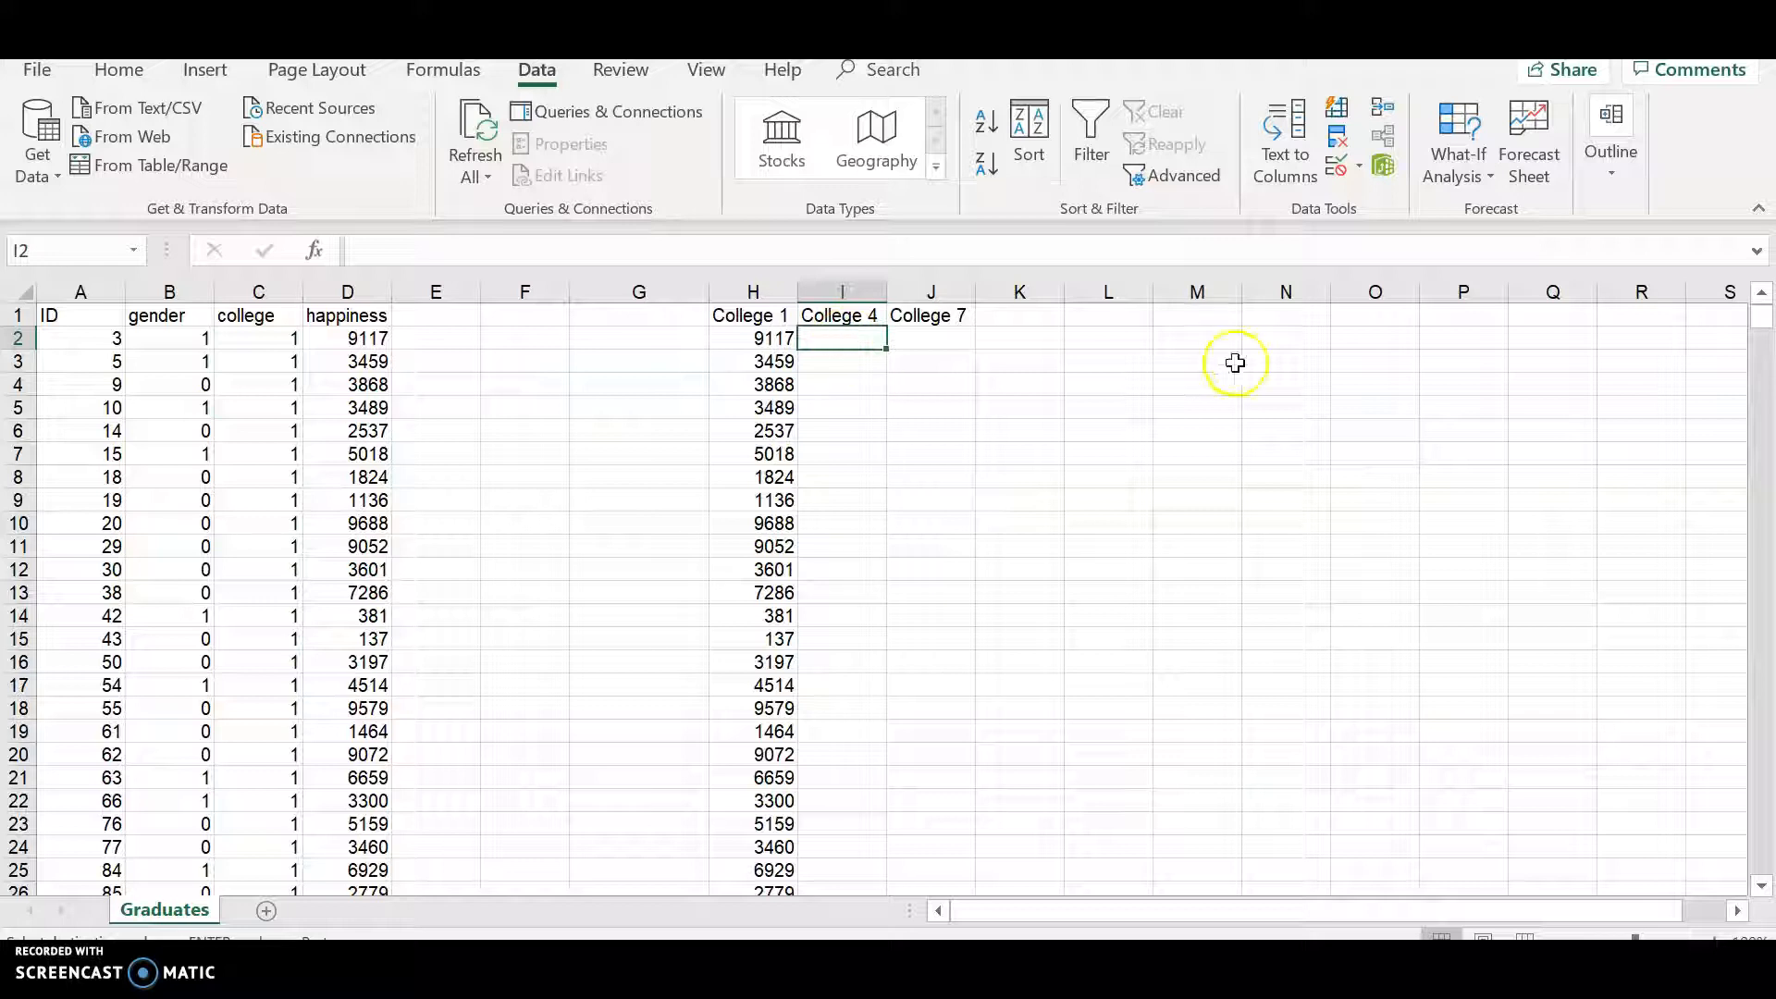
left_click(829, 338)
key("ctrl+v")
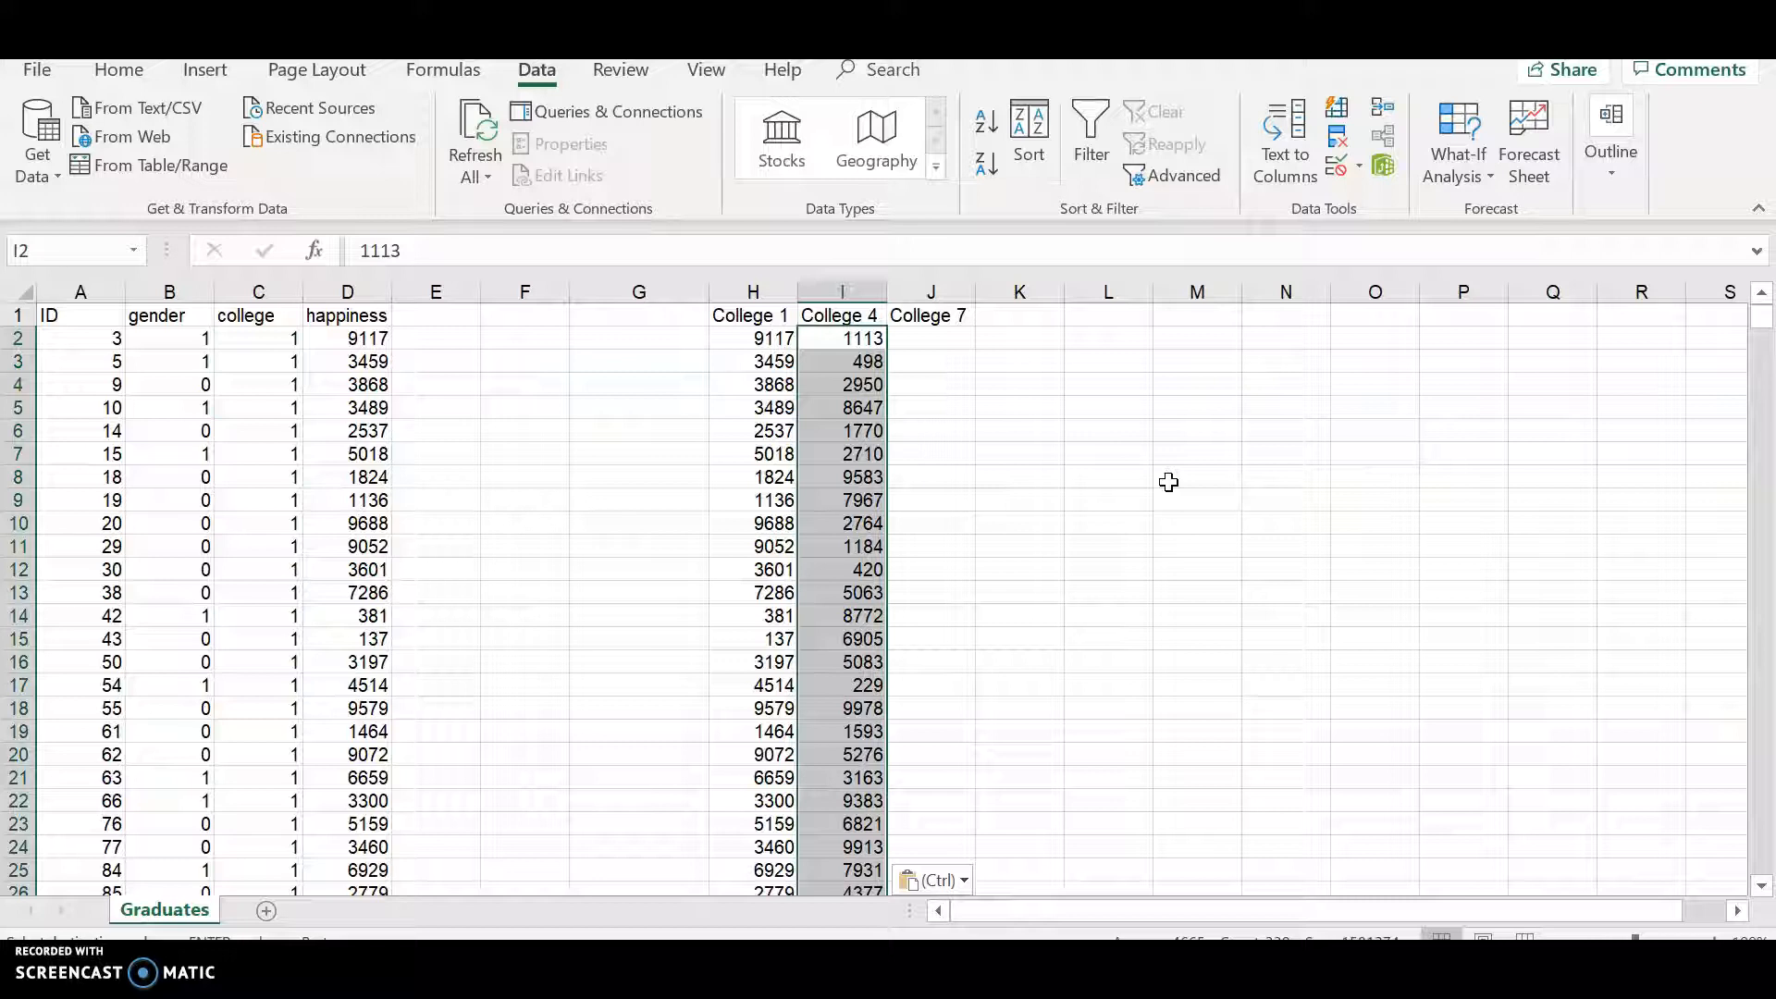
- Select the happiness values for college 7, rows 761 through 1099, and copy them
left_click(930, 335)
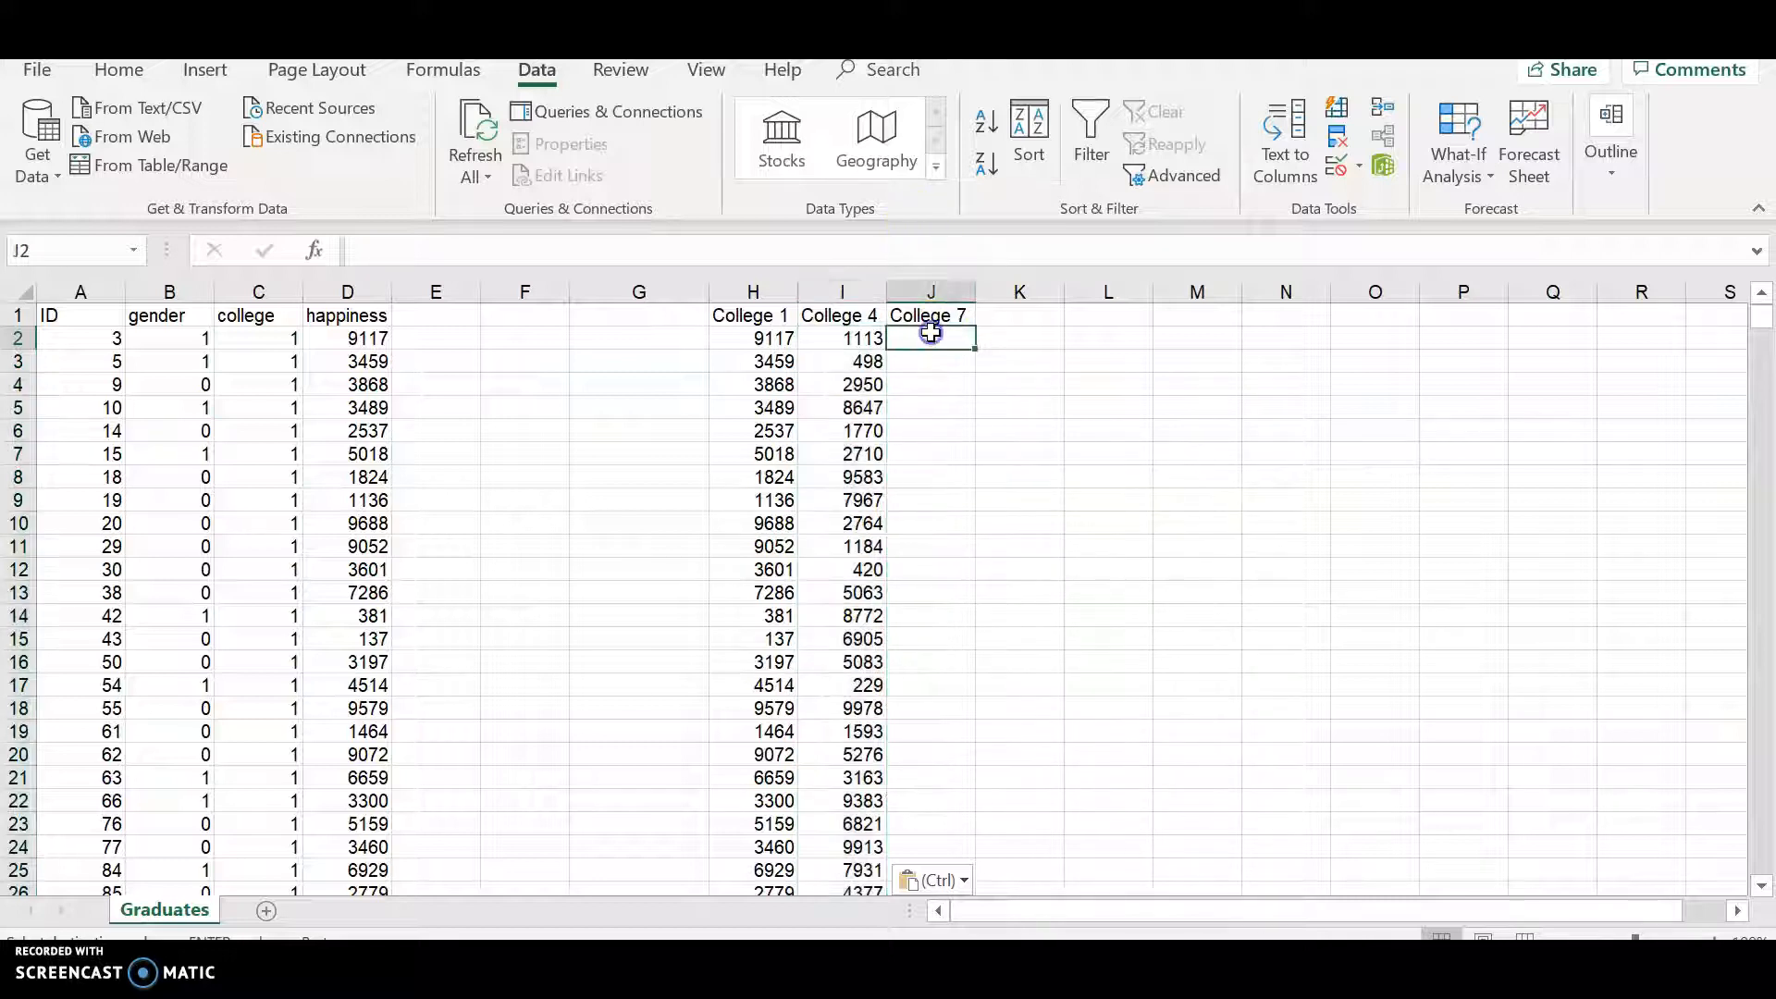
scroll(574, 606, "down", 12)
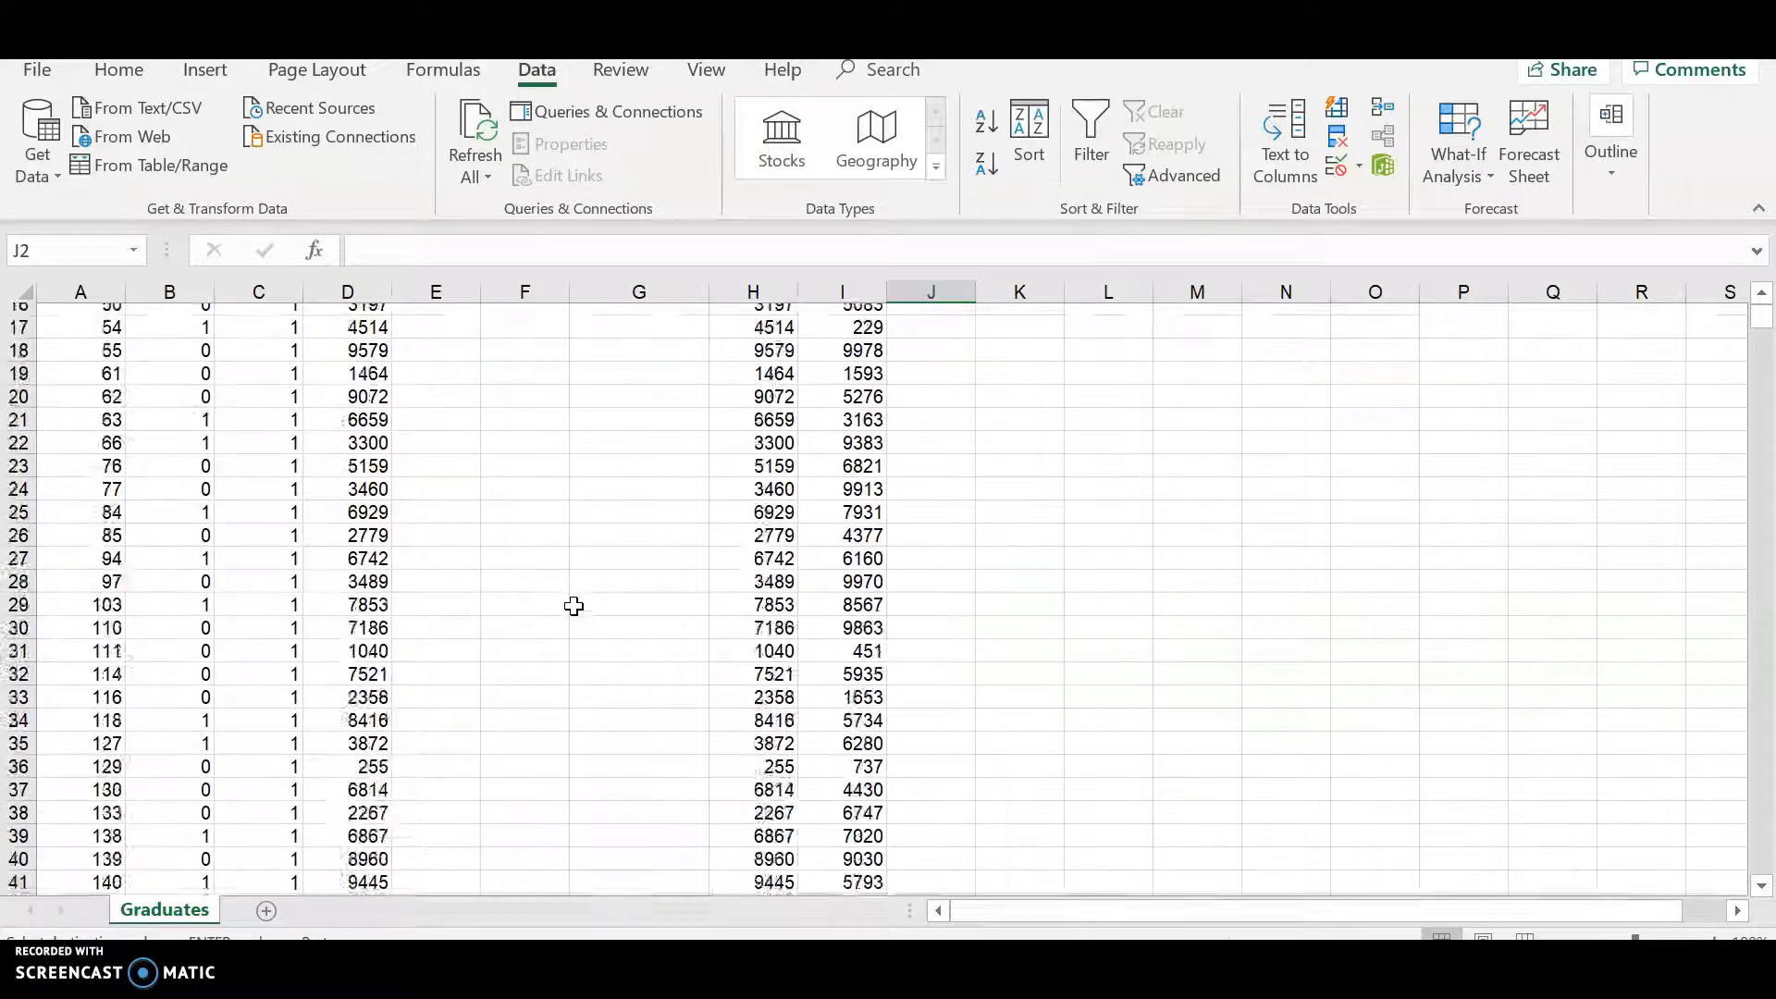
scroll(573, 606, "down", 20)
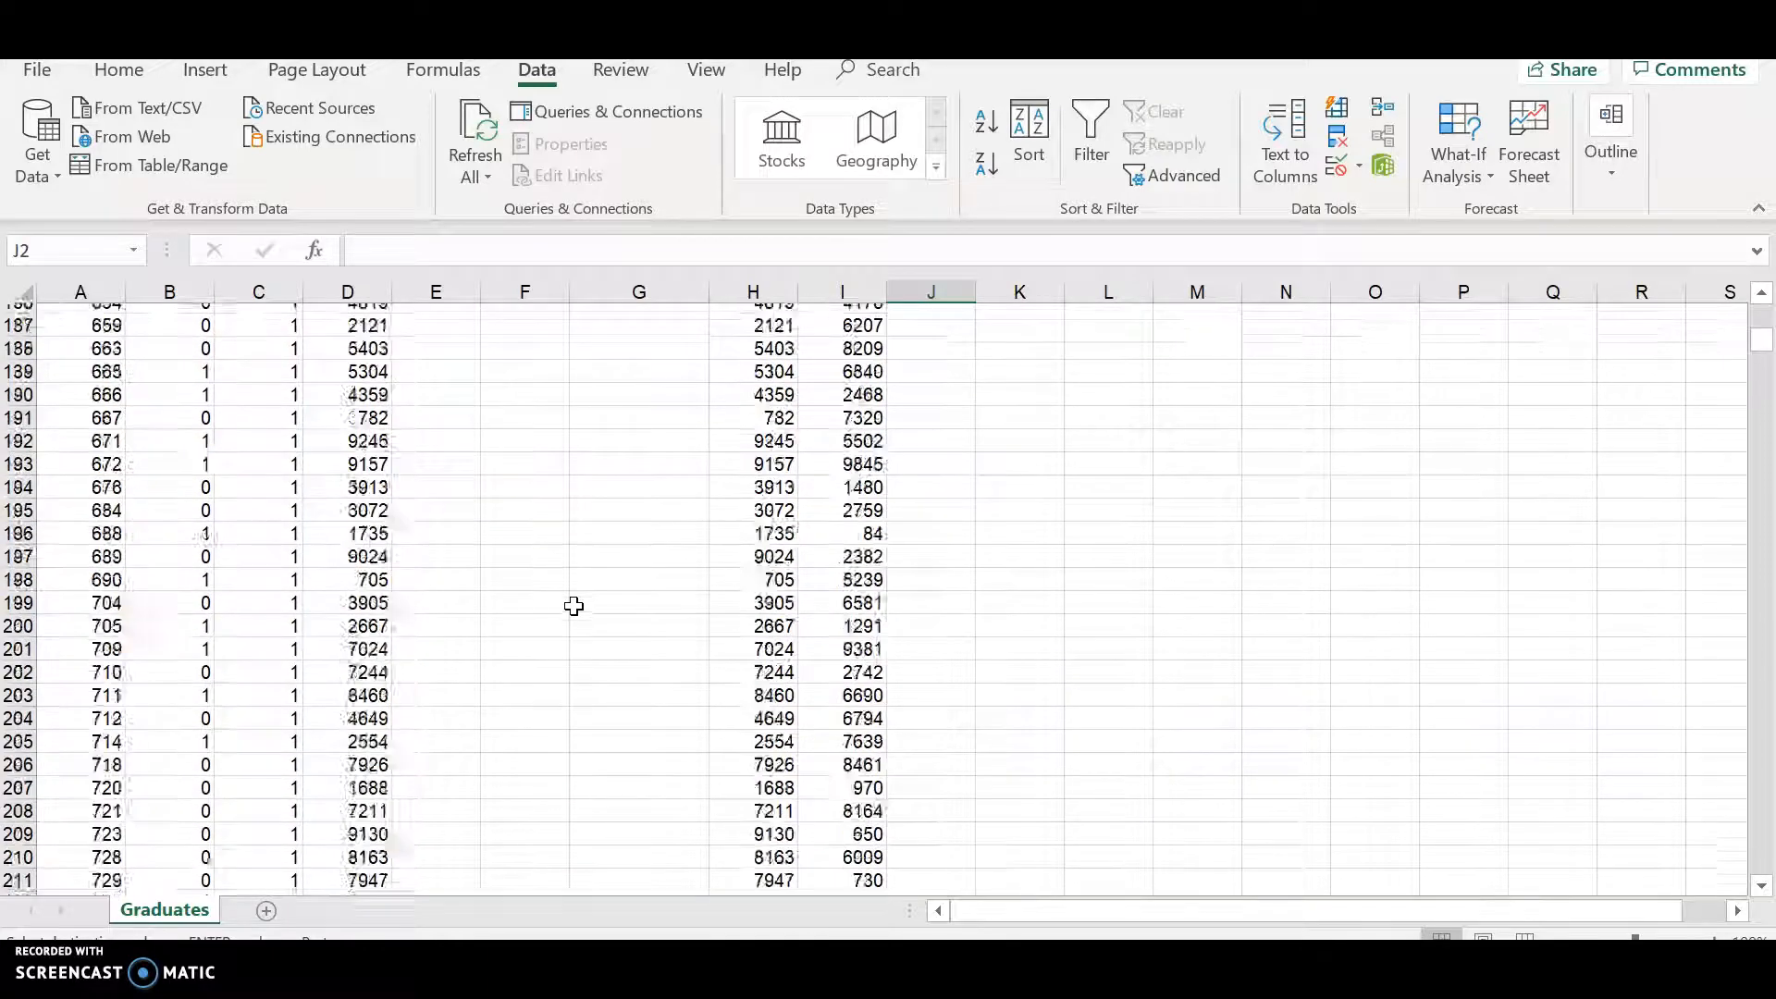
scroll(195, 745, "down", 20)
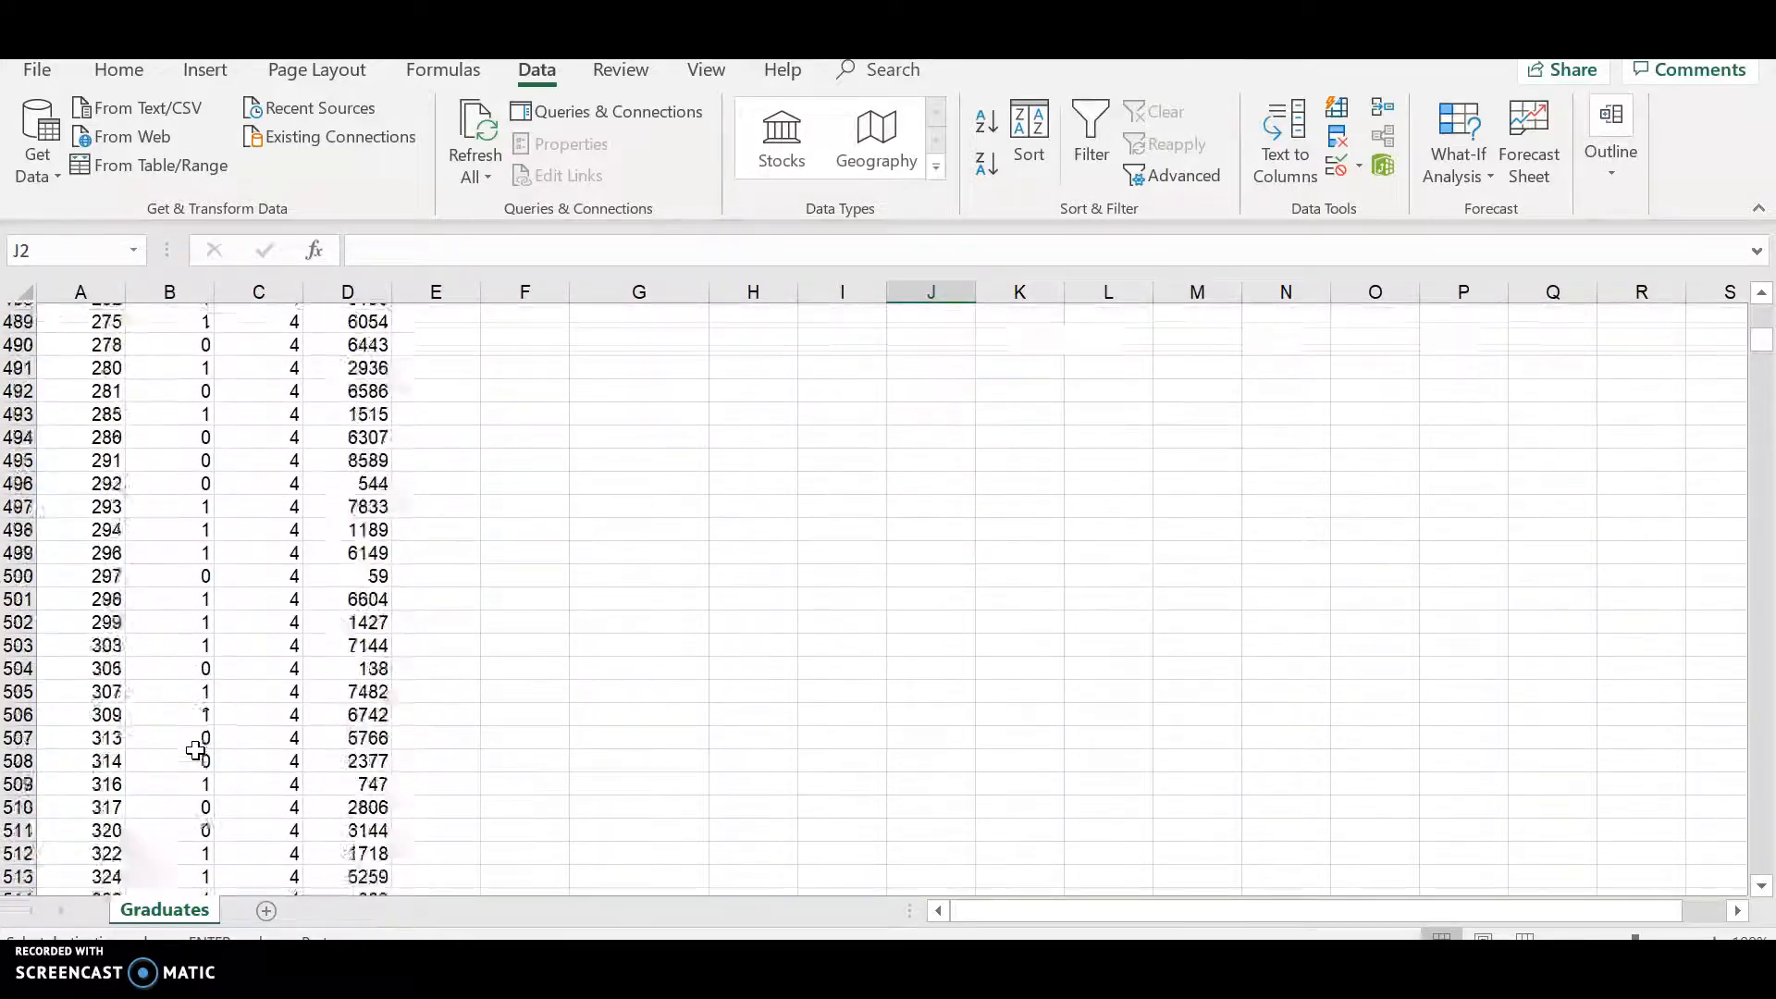
scroll(196, 751, "down", 20)
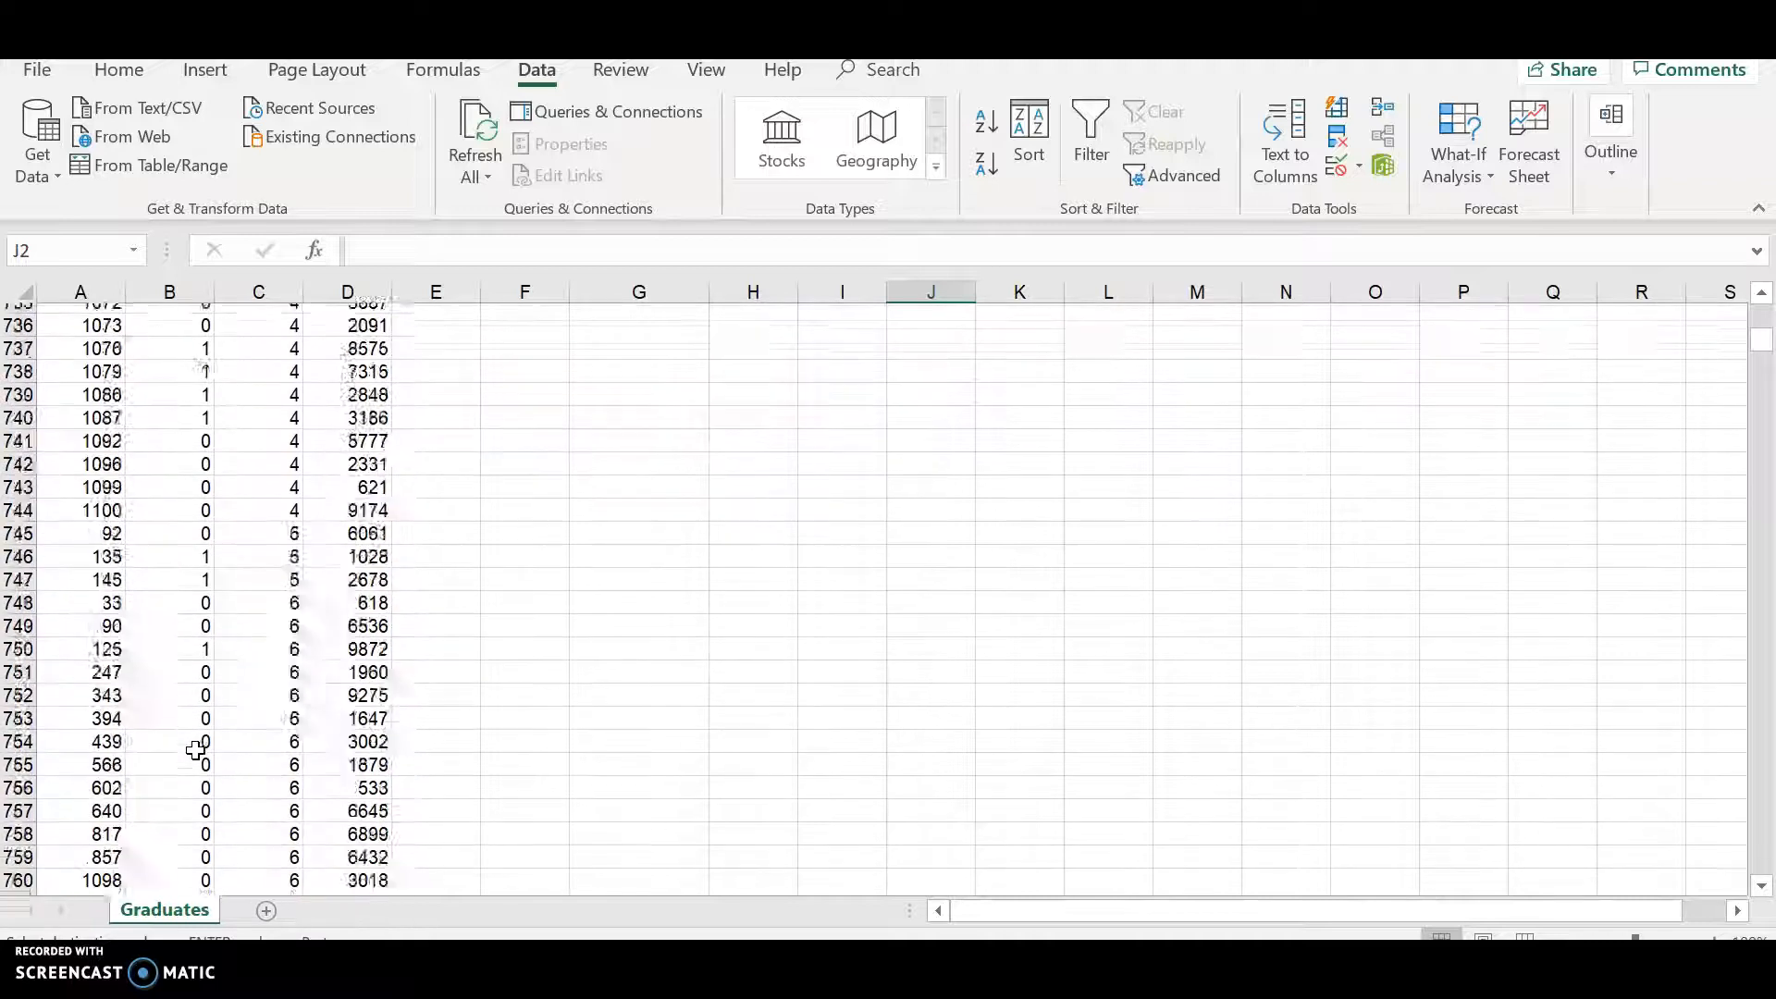
scroll(195, 751, "up", 9)
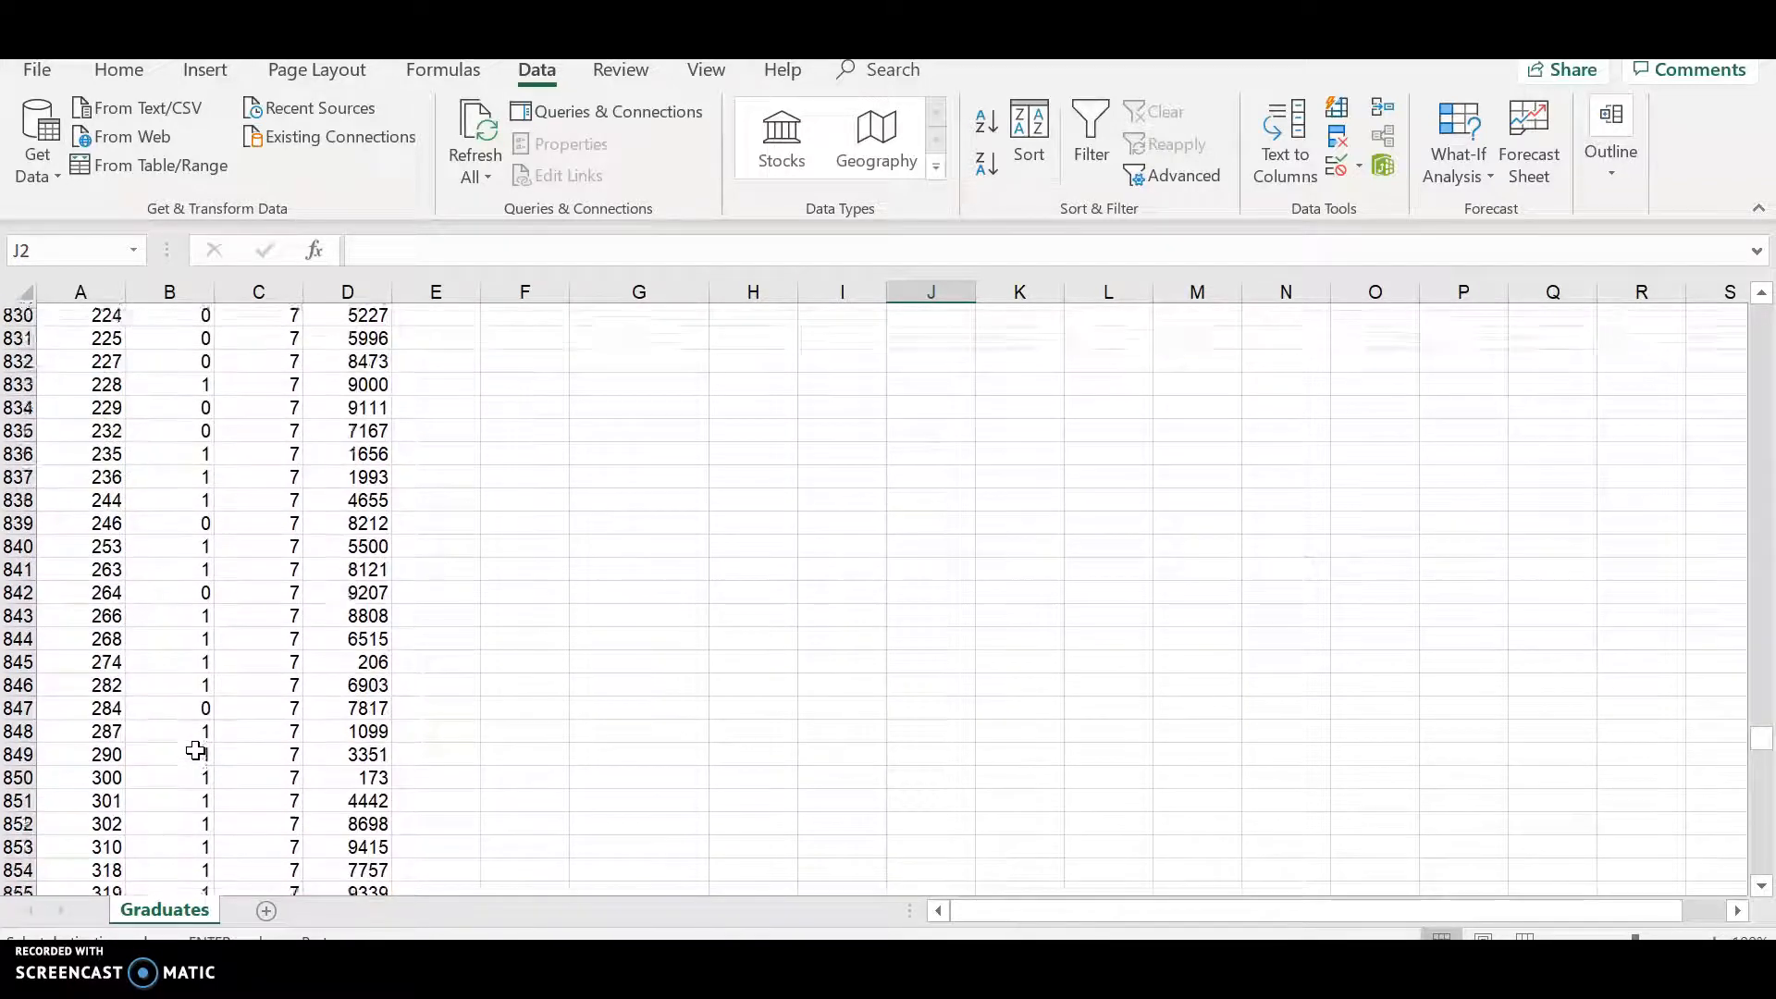
scroll(195, 750, "up", 4)
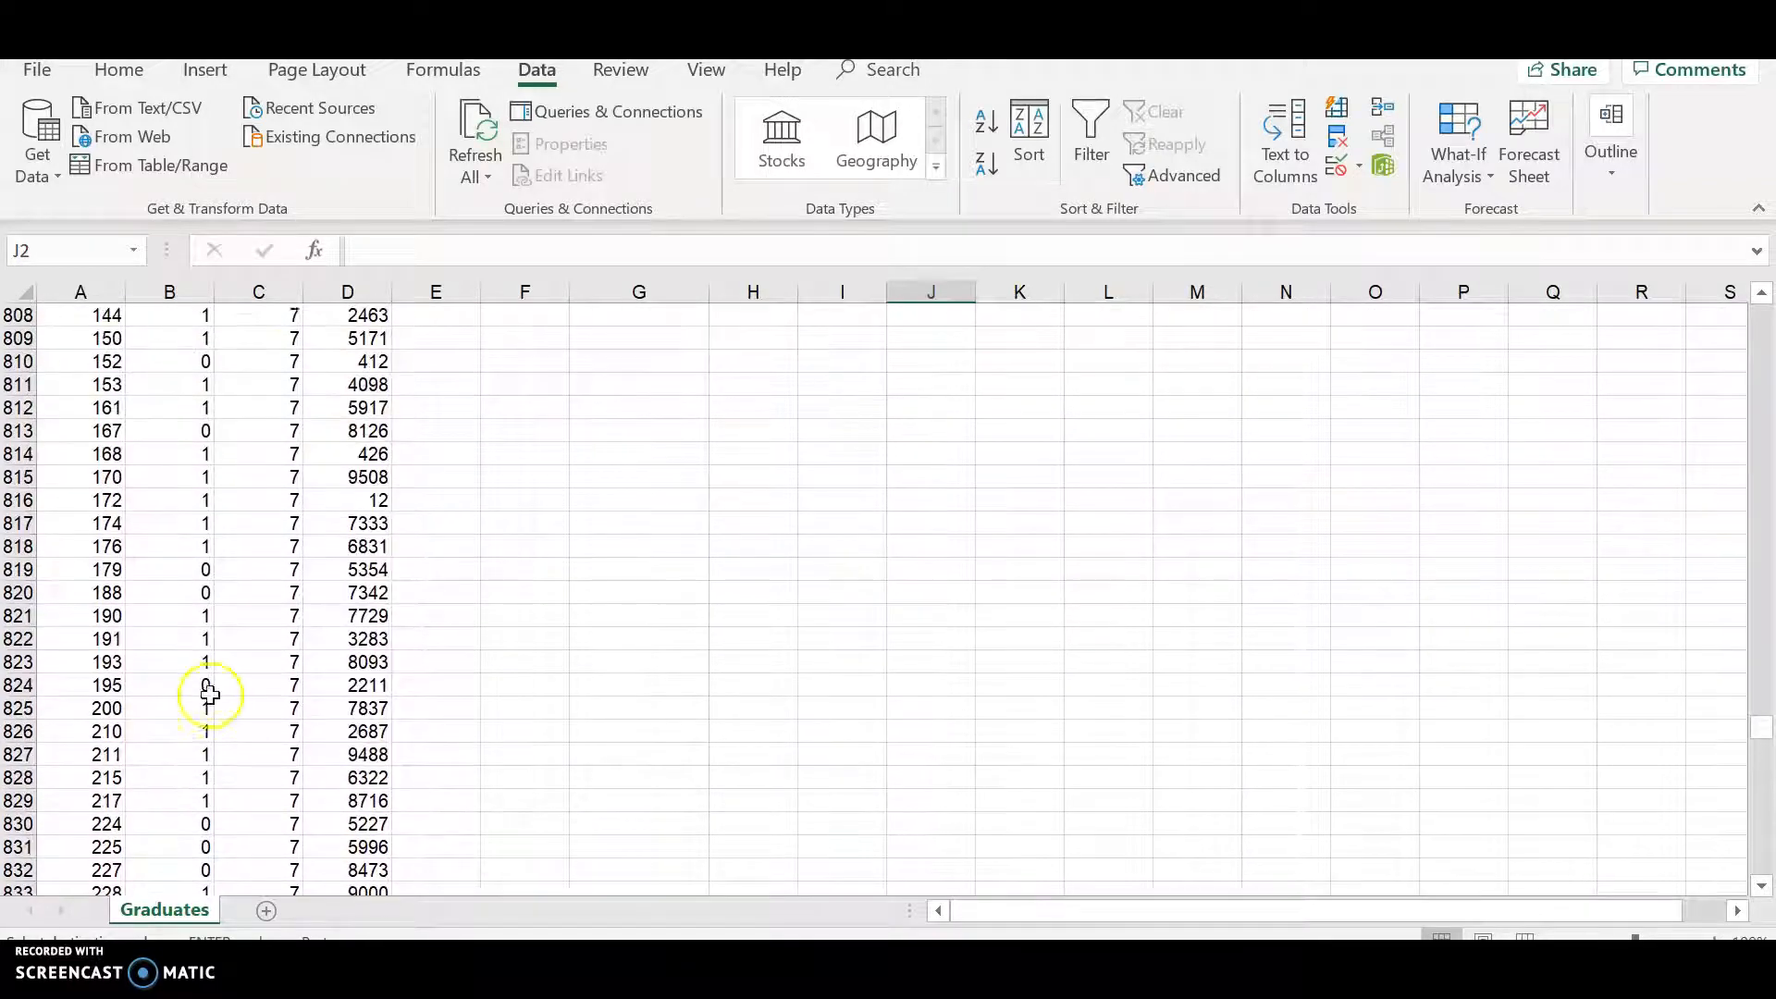
scroll(367, 467, "up", 13)
scroll(366, 471, "up", 5)
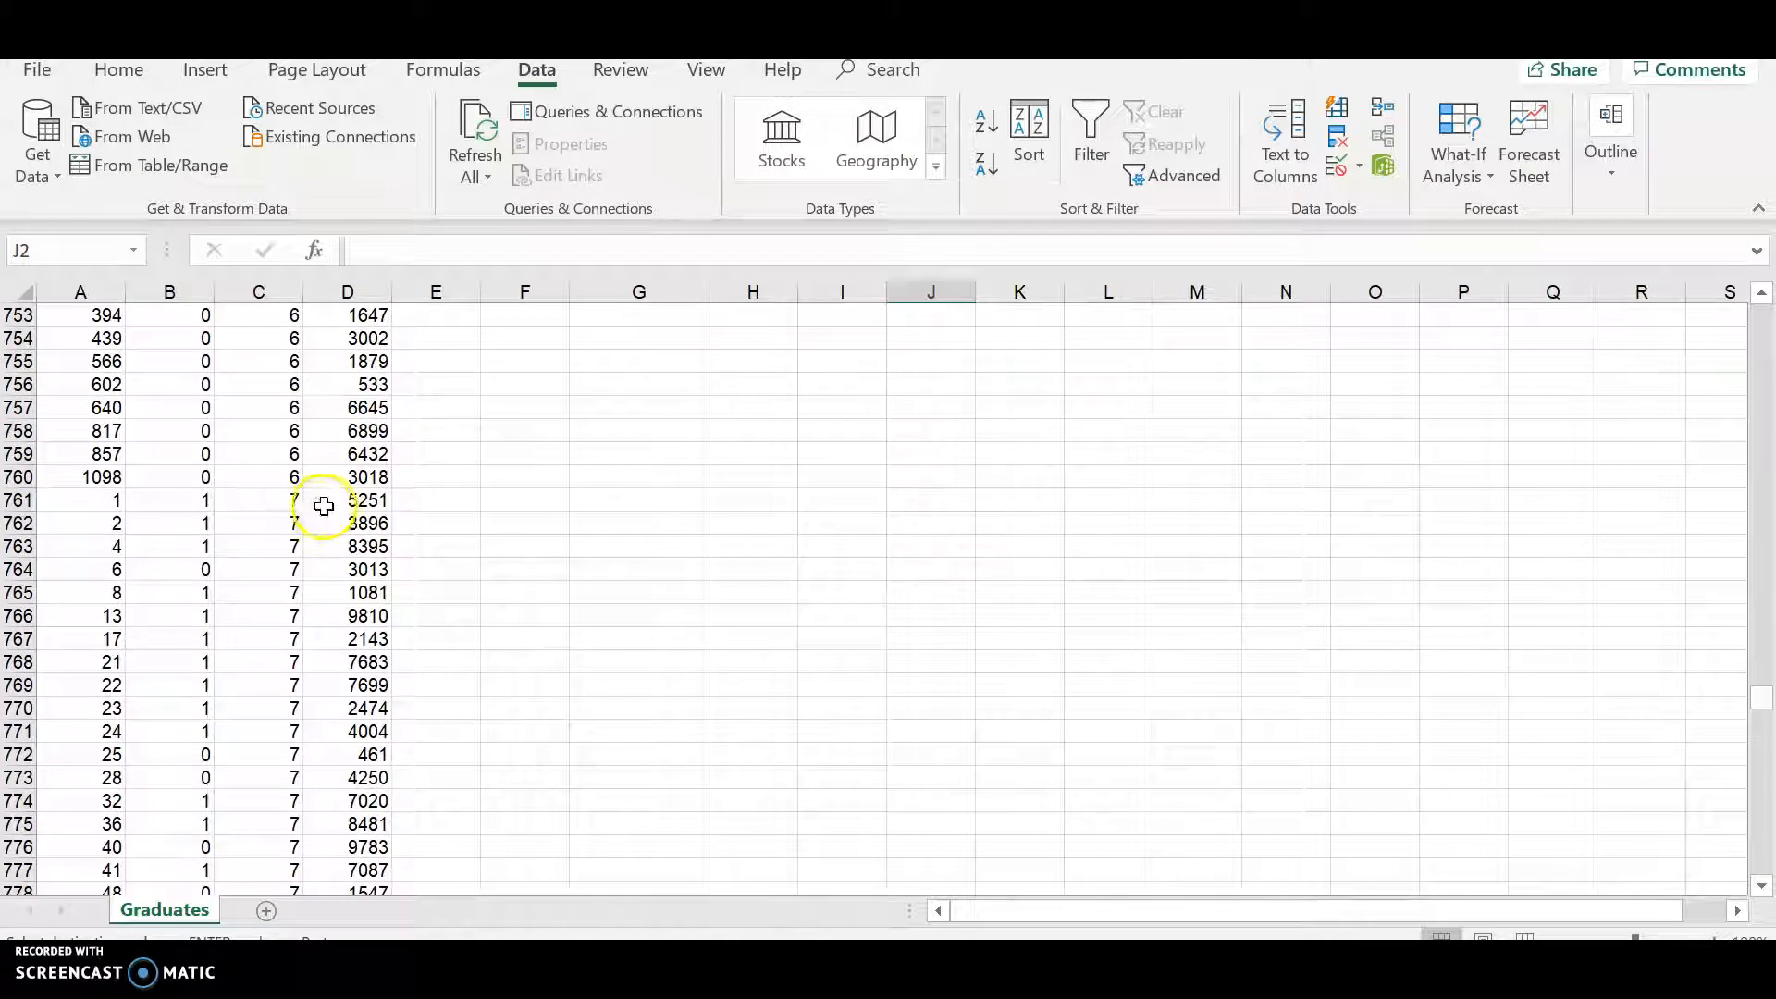
left_click(323, 506)
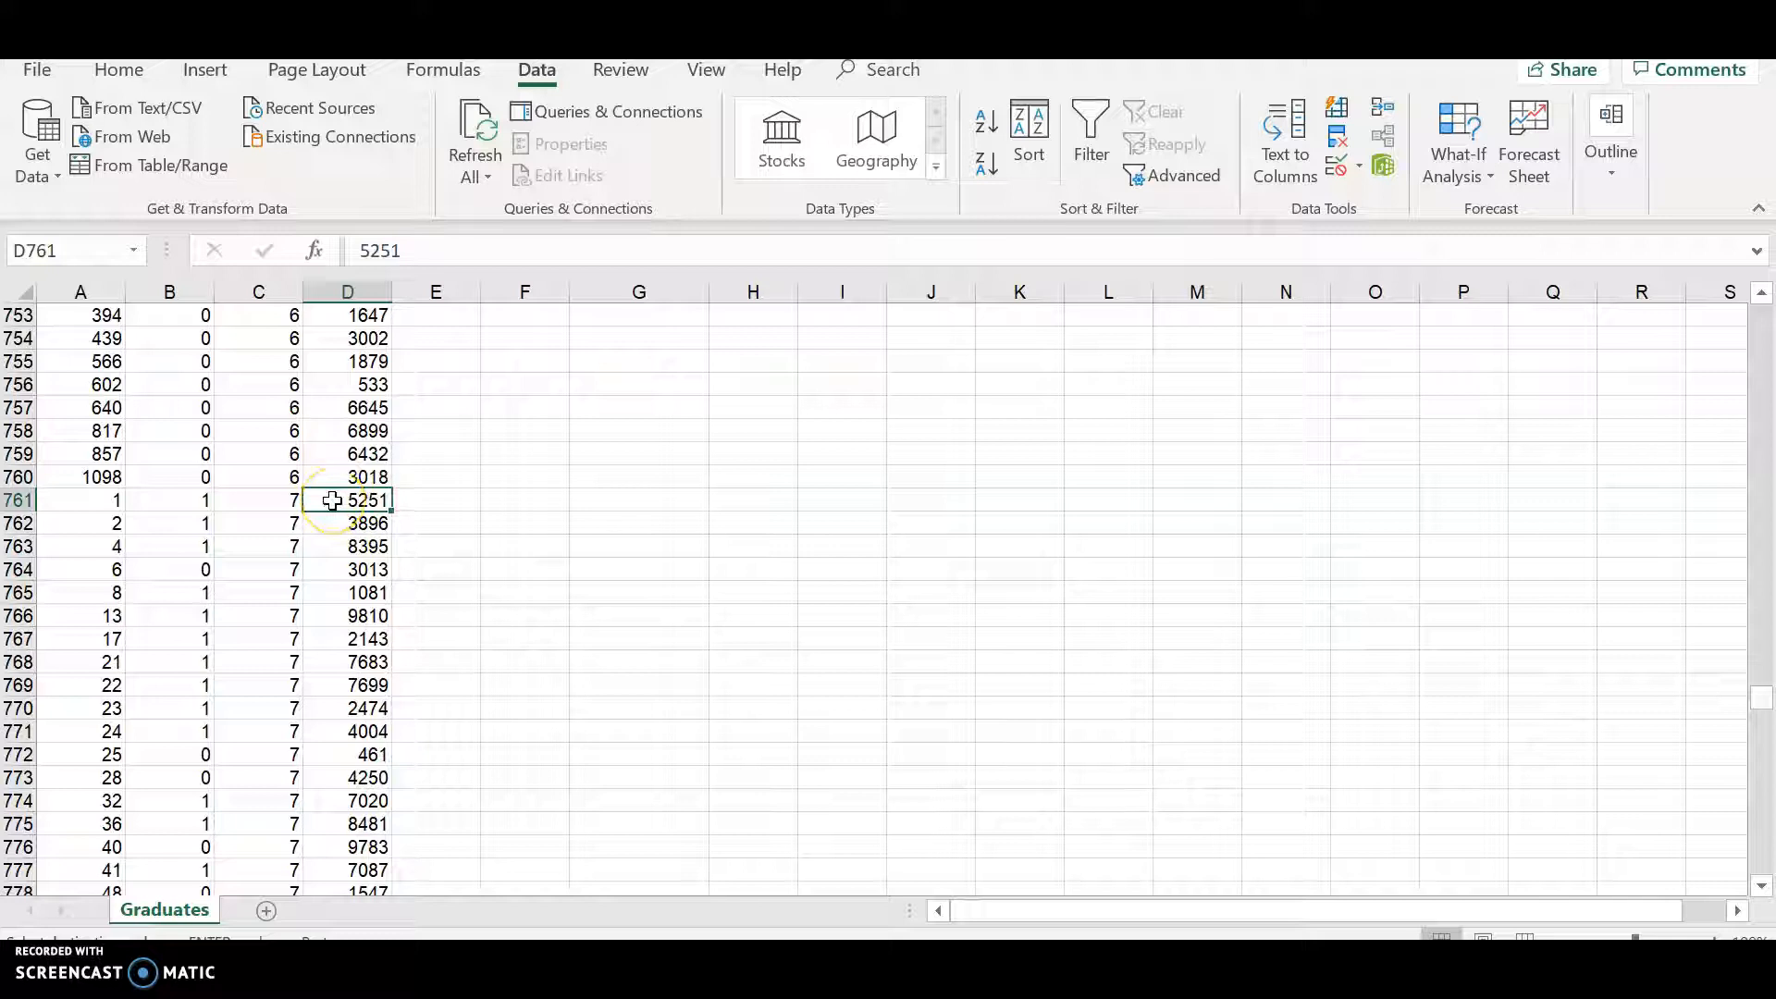
left_click_drag(333, 500, 361, 803)
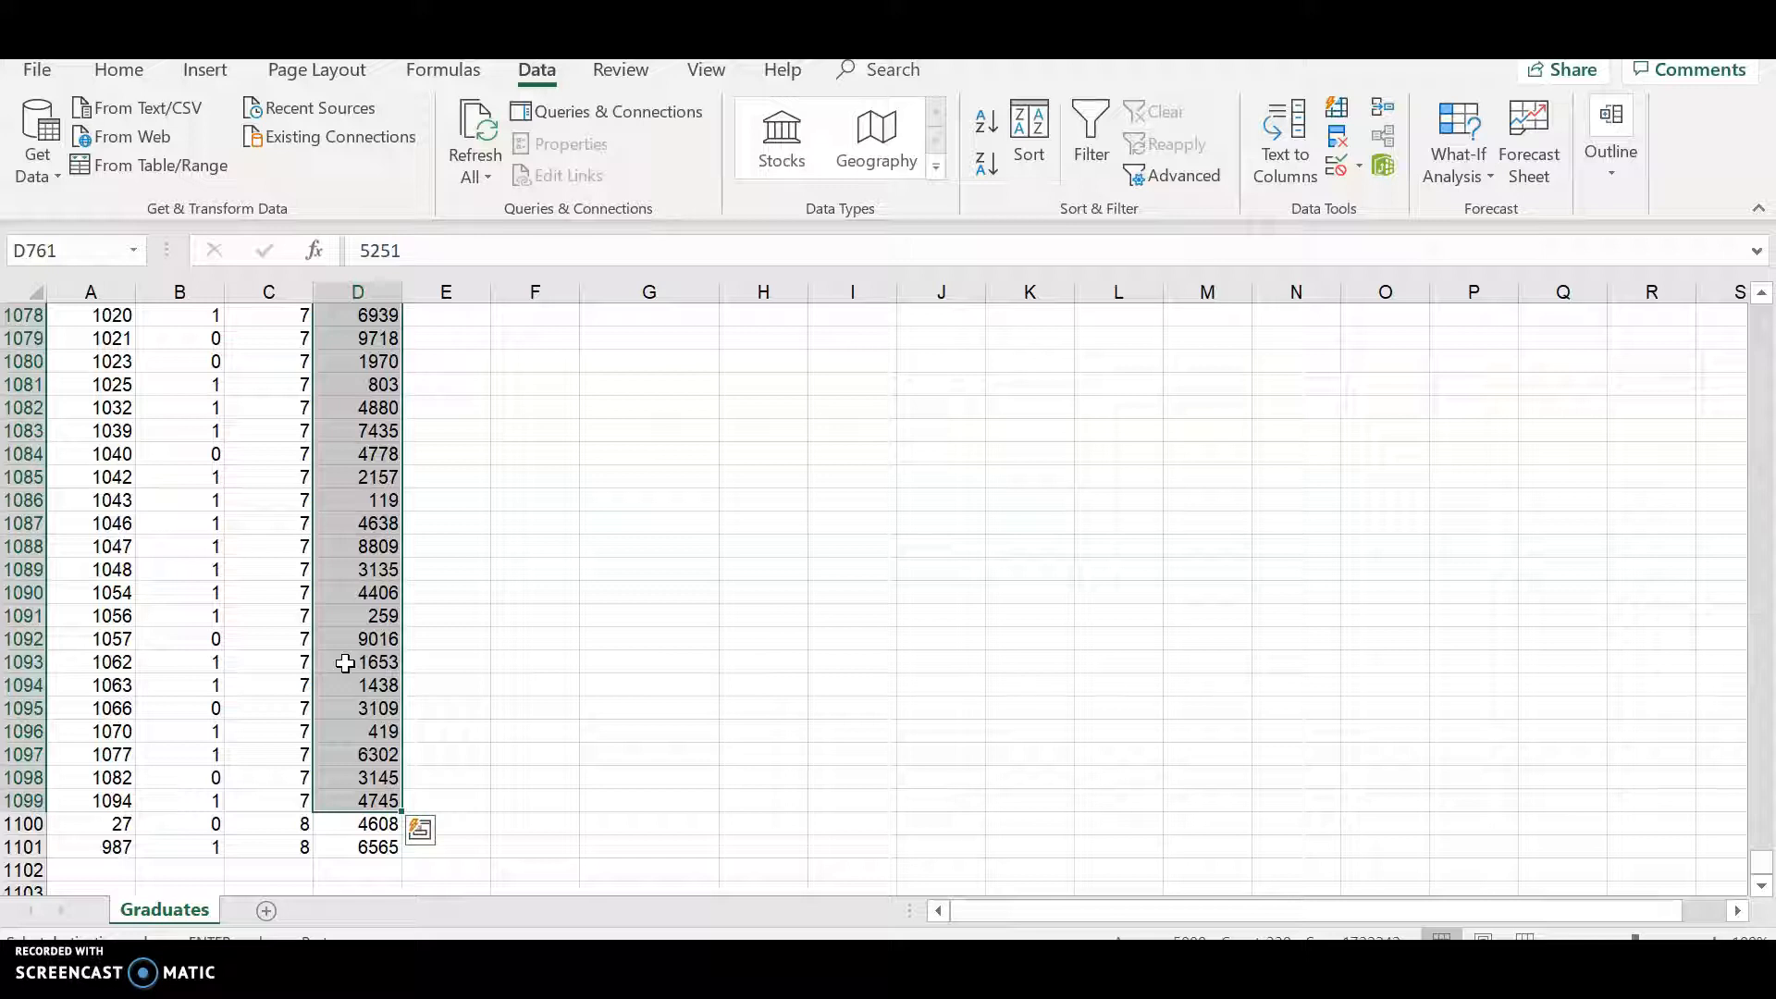
key("ctrl+c")
- Paste the copied college 7 happiness values beneath the College 7 header
scroll(1015, 519, "up", 13)
scroll(1013, 521, "up", 20)
scroll(1013, 521, "up", 20)
scroll(1013, 521, "up", 20)
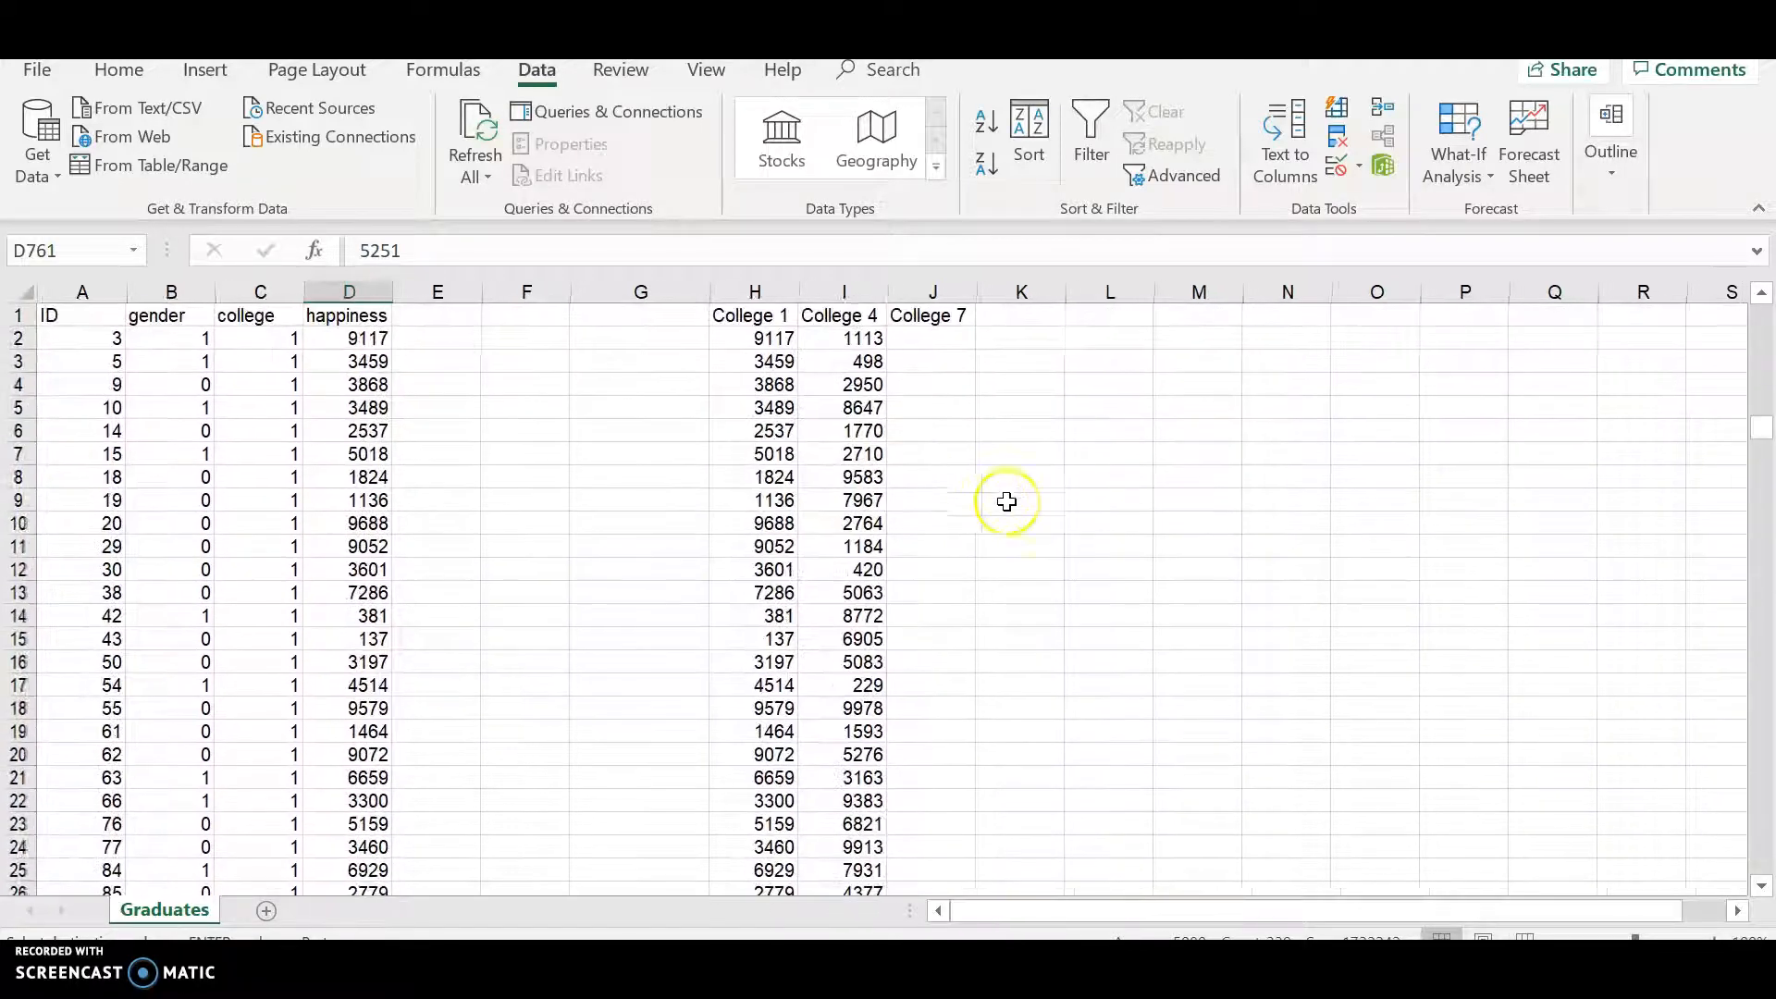
left_click(944, 342)
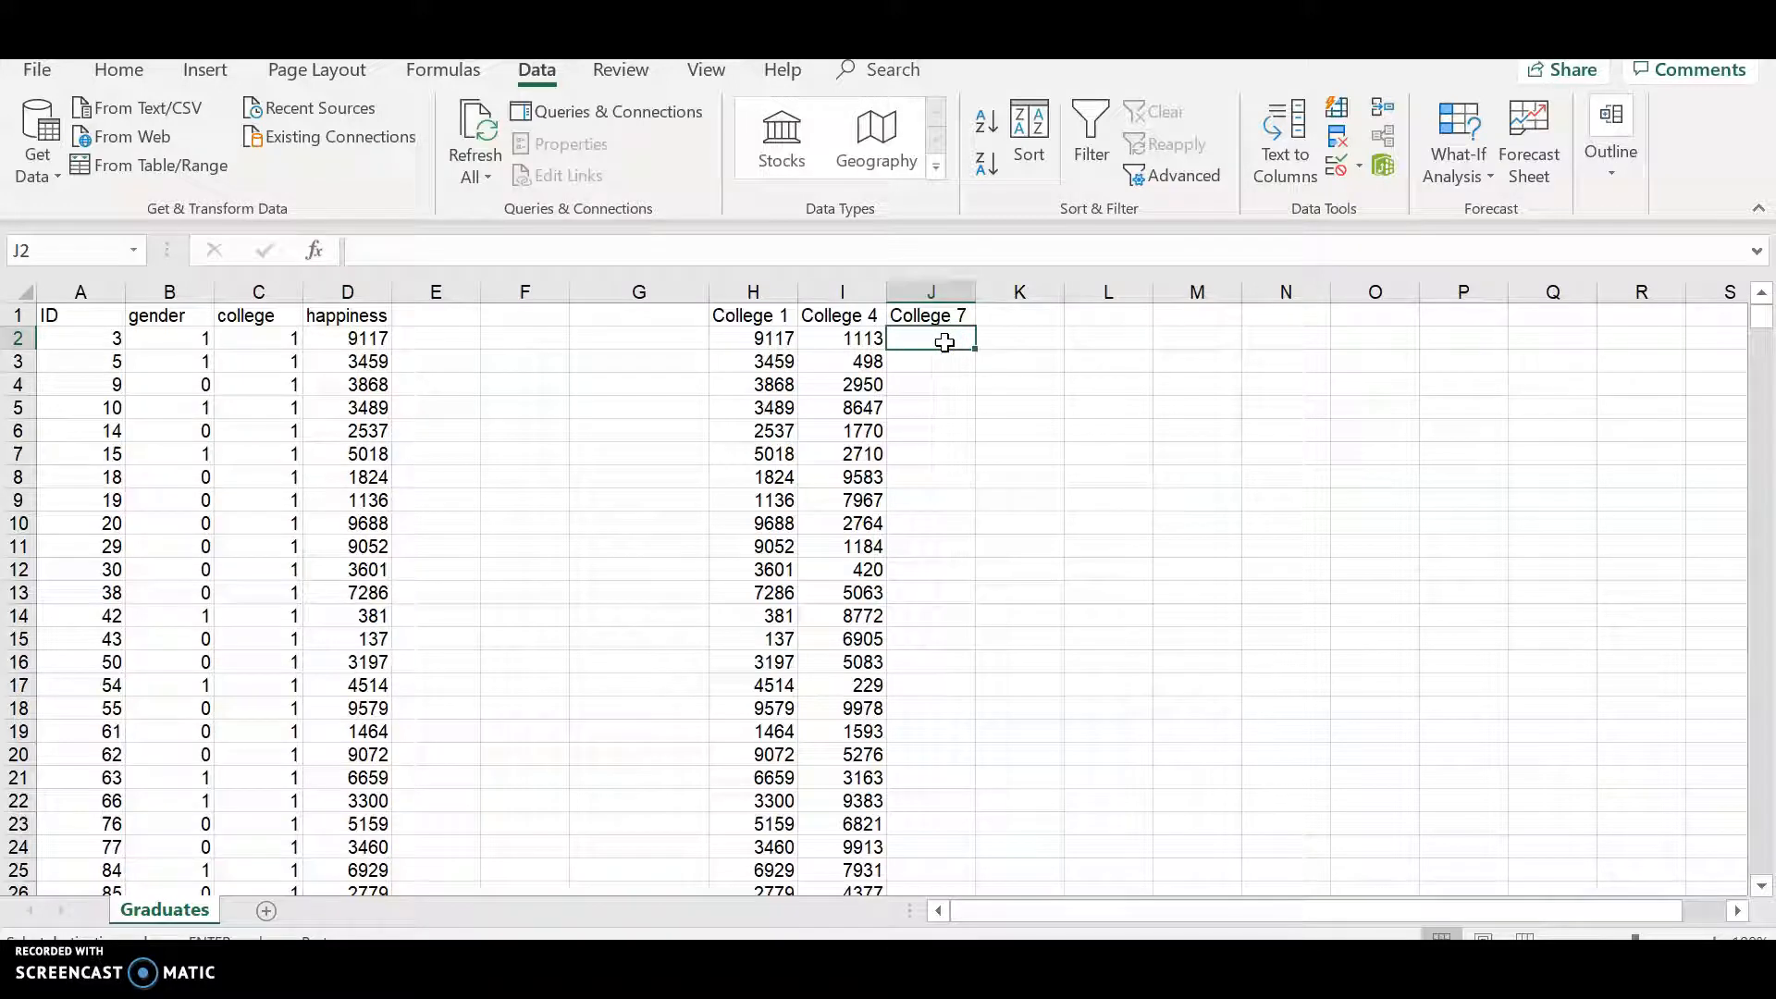
key("ctrl+v")
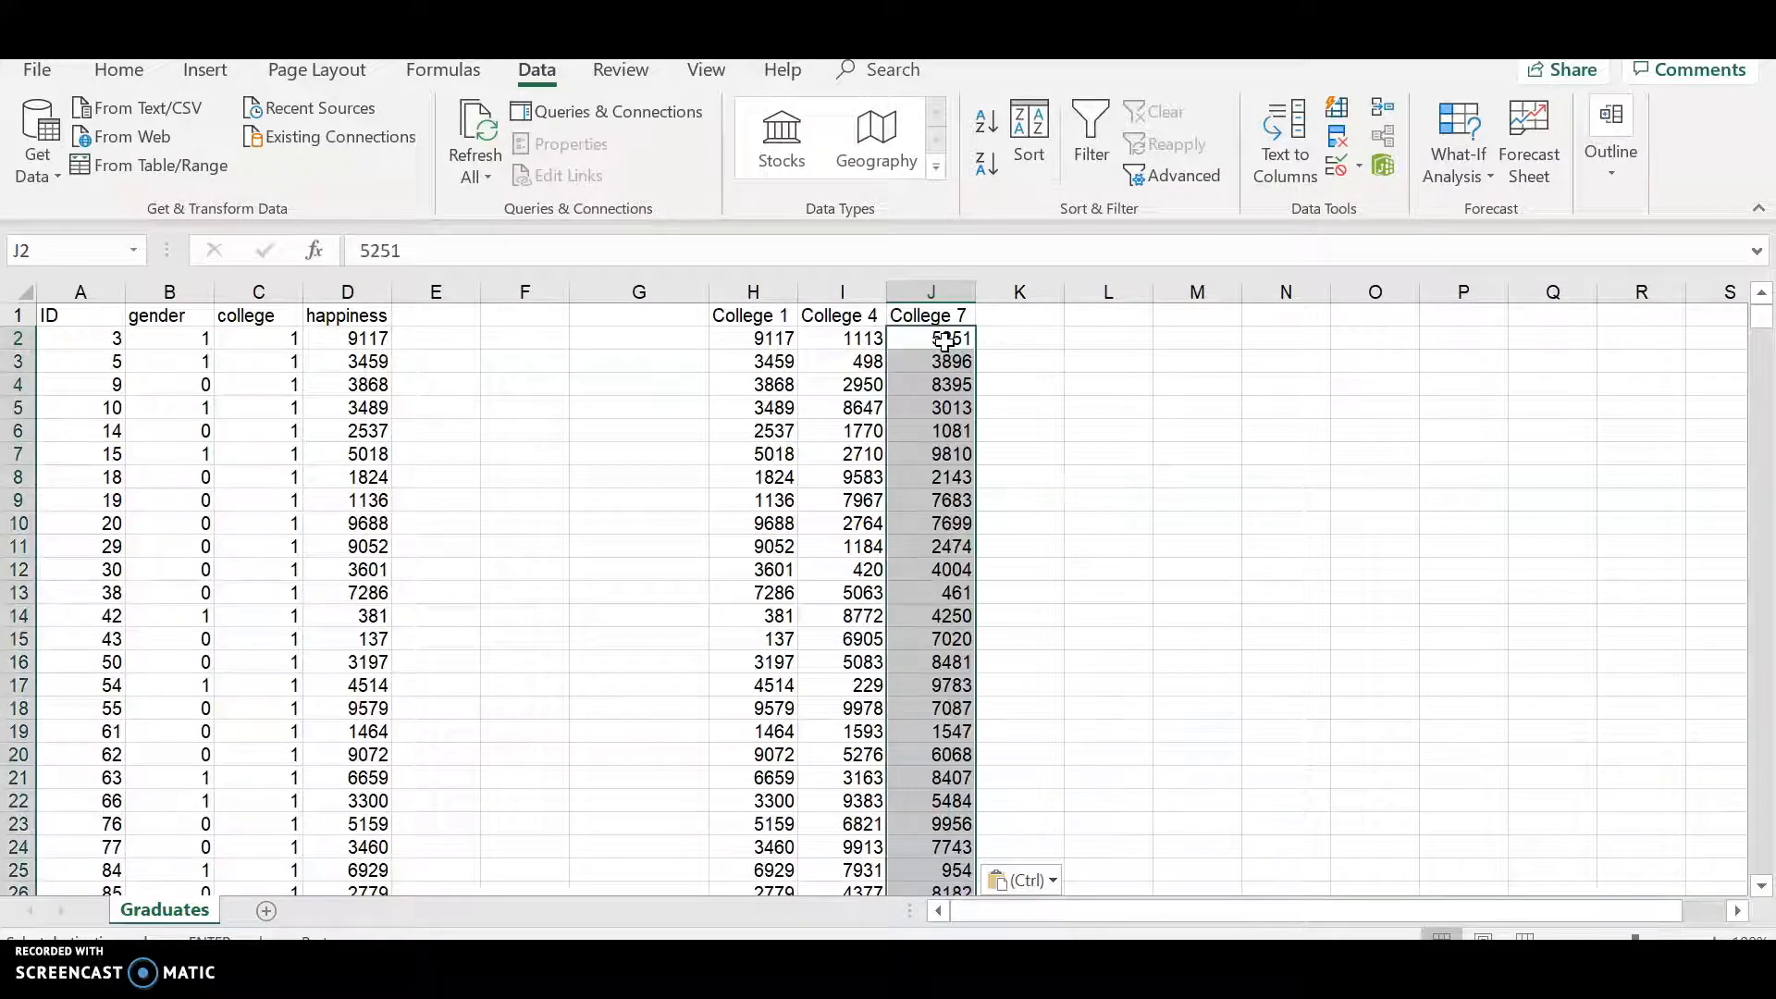
- Review the three pasted college columns and their headers
left_click(724, 330)
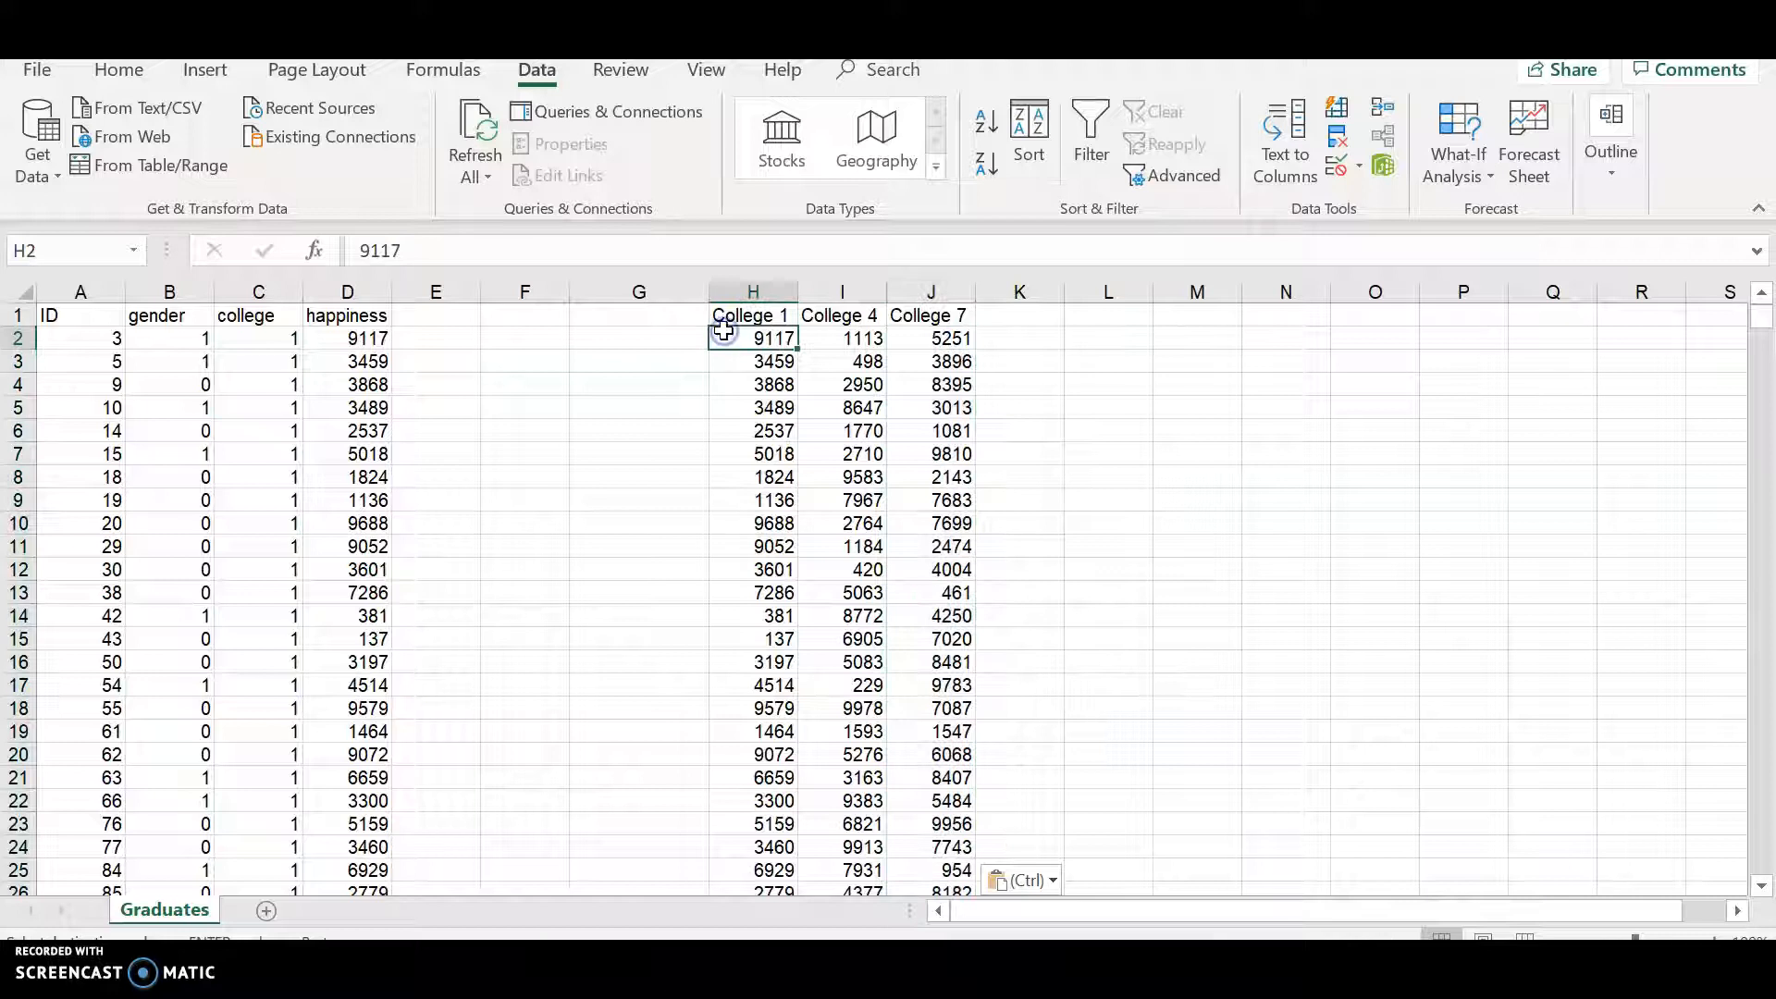
scroll(1119, 420, "down", 12)
scroll(1120, 420, "down", 3)
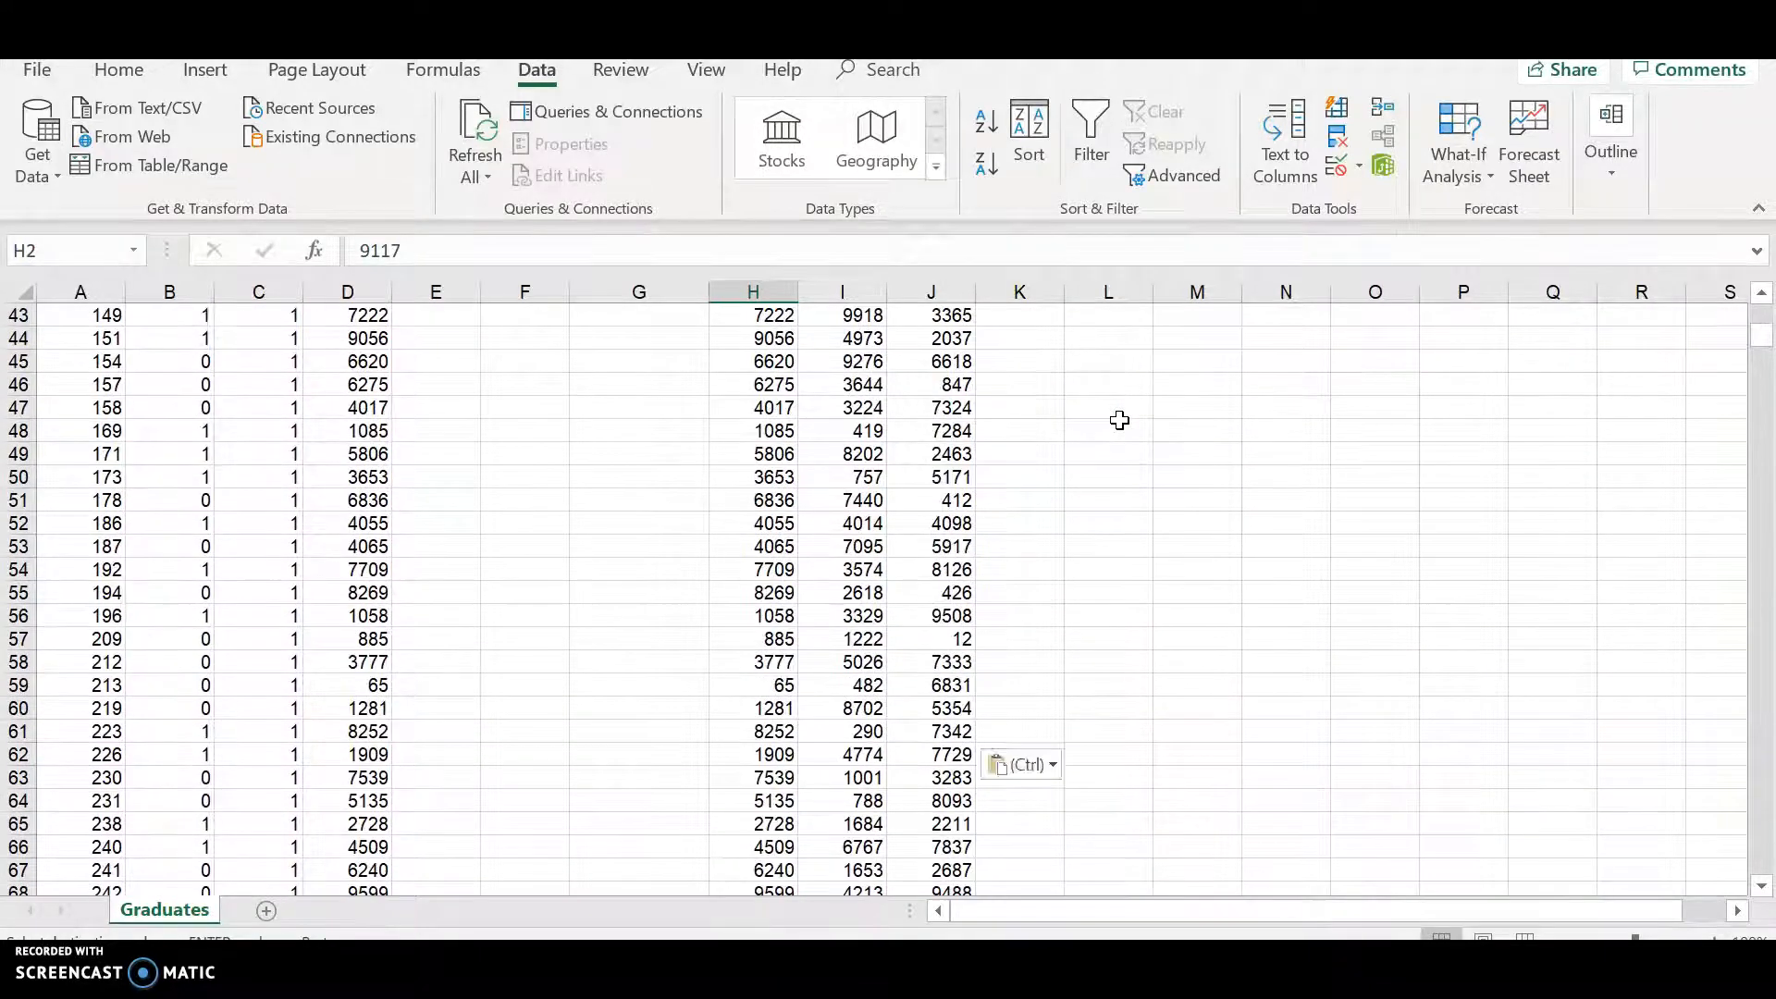
scroll(1119, 420, "up", 15)
left_click(773, 315)
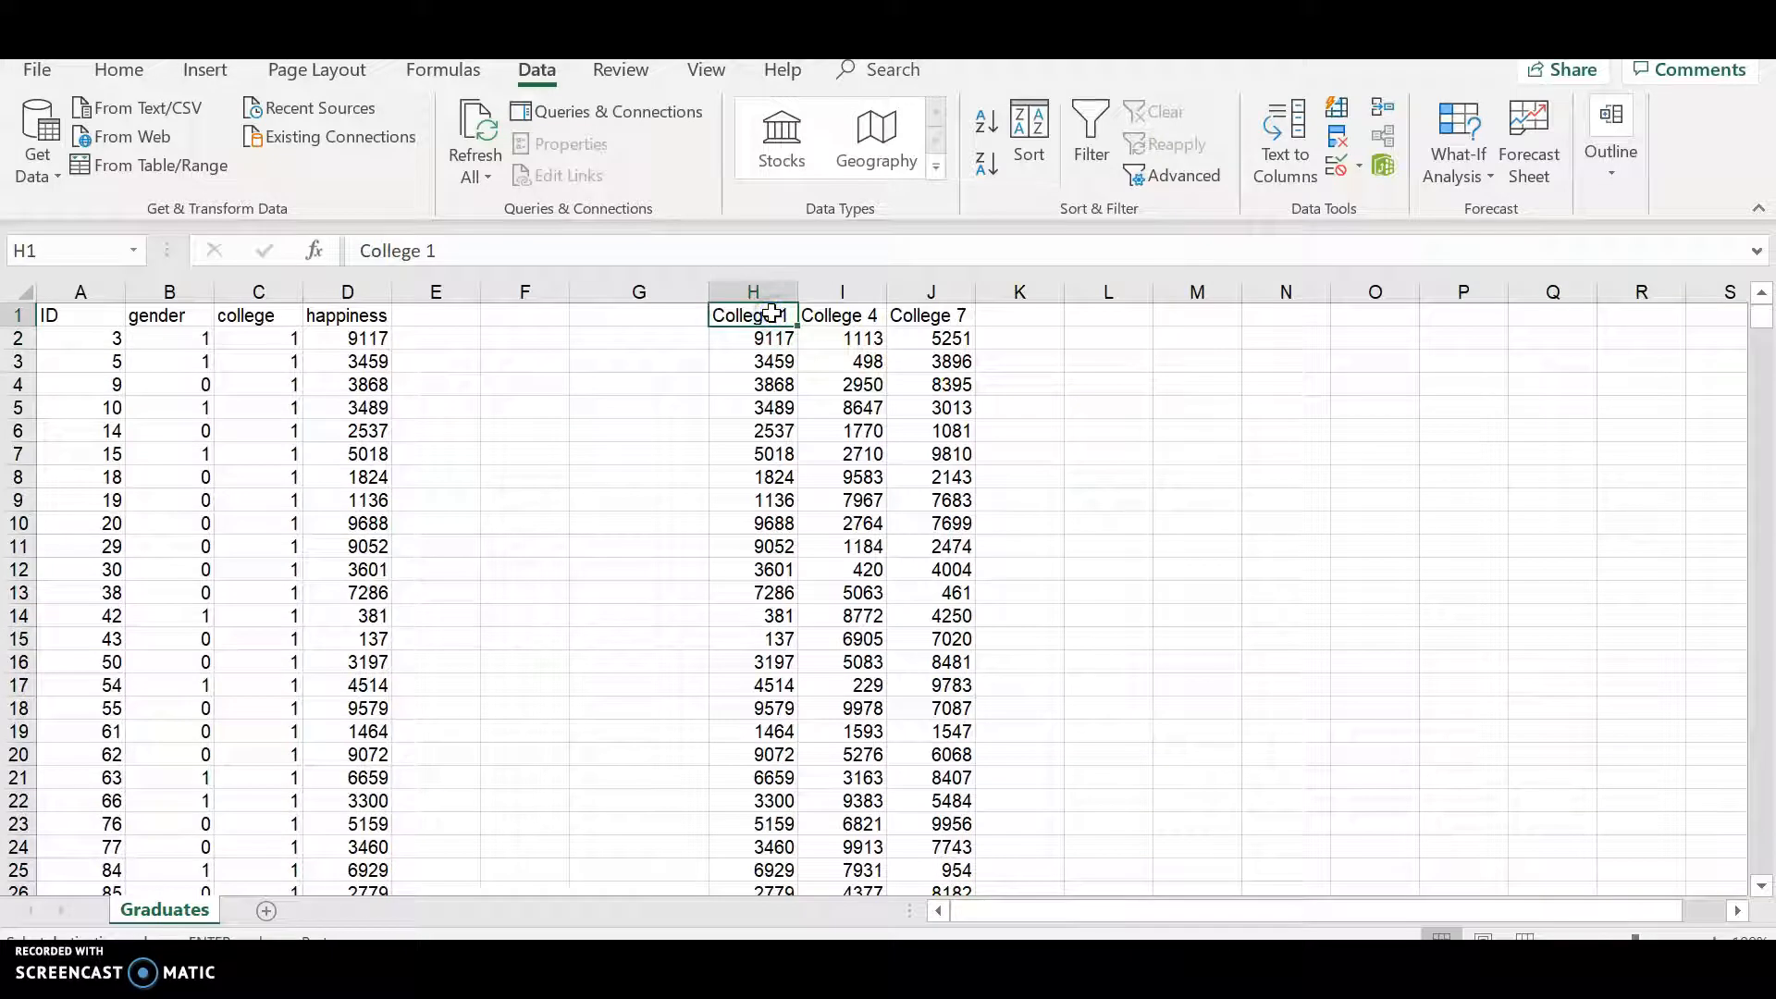
left_click(833, 313)
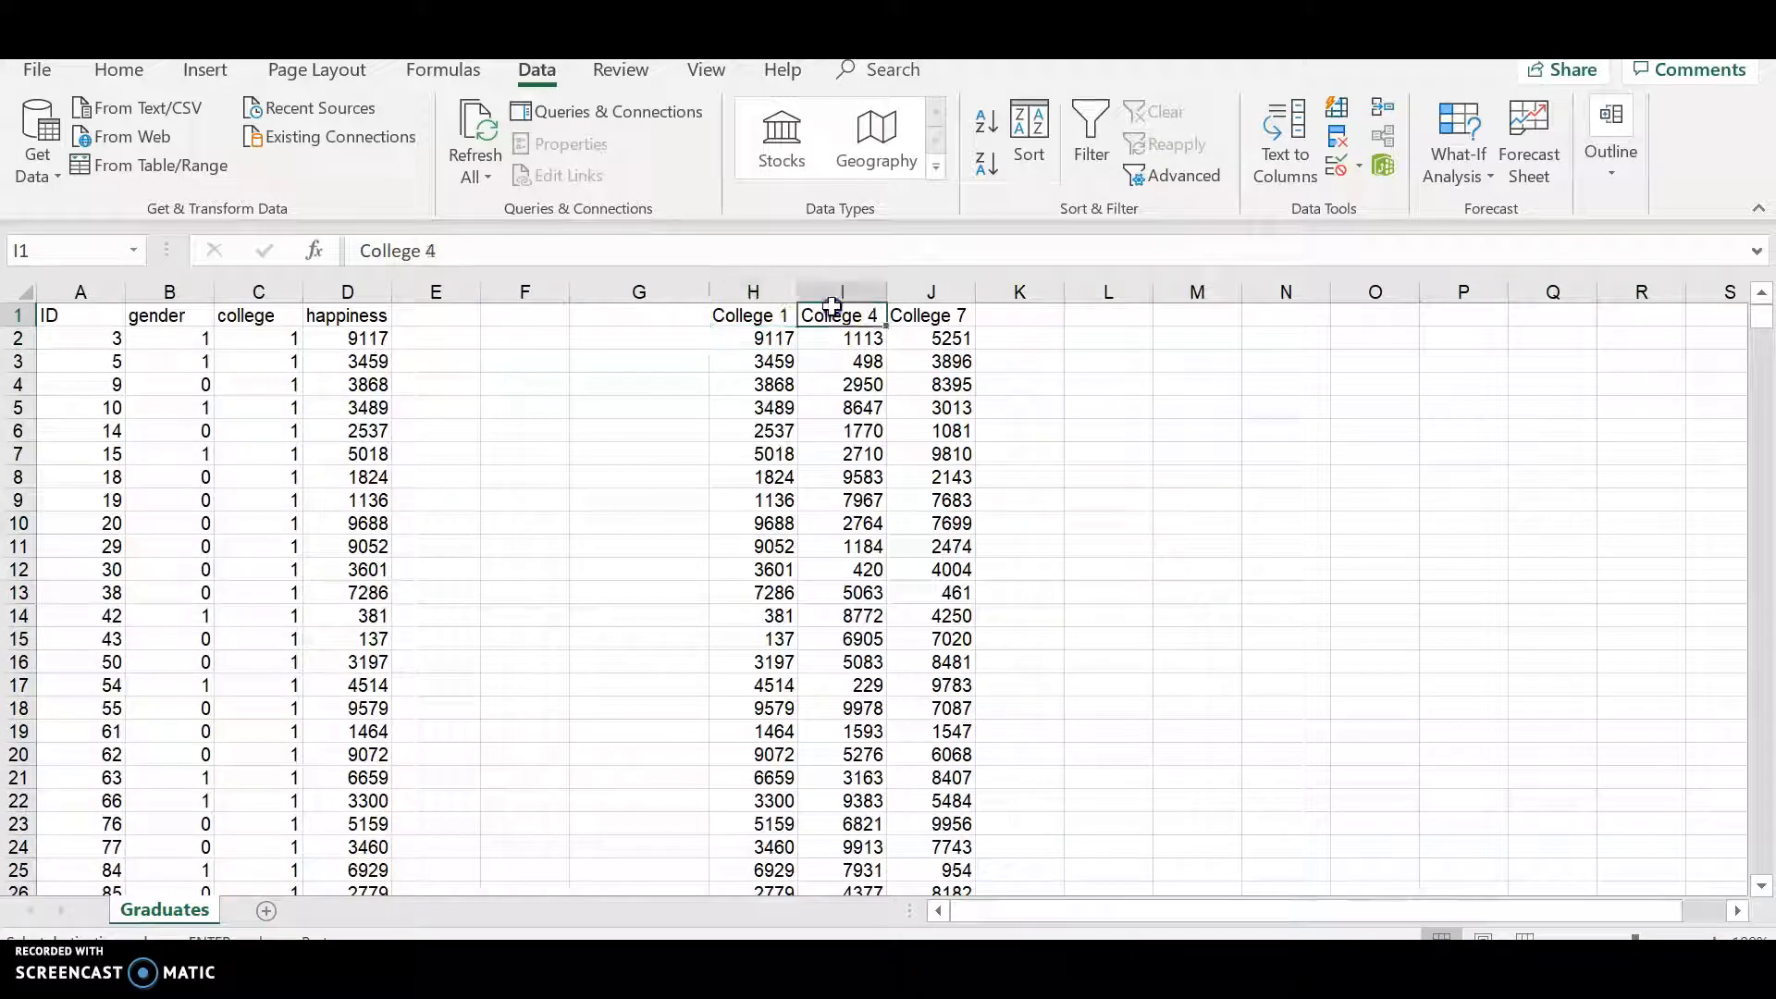
left_click(952, 315)
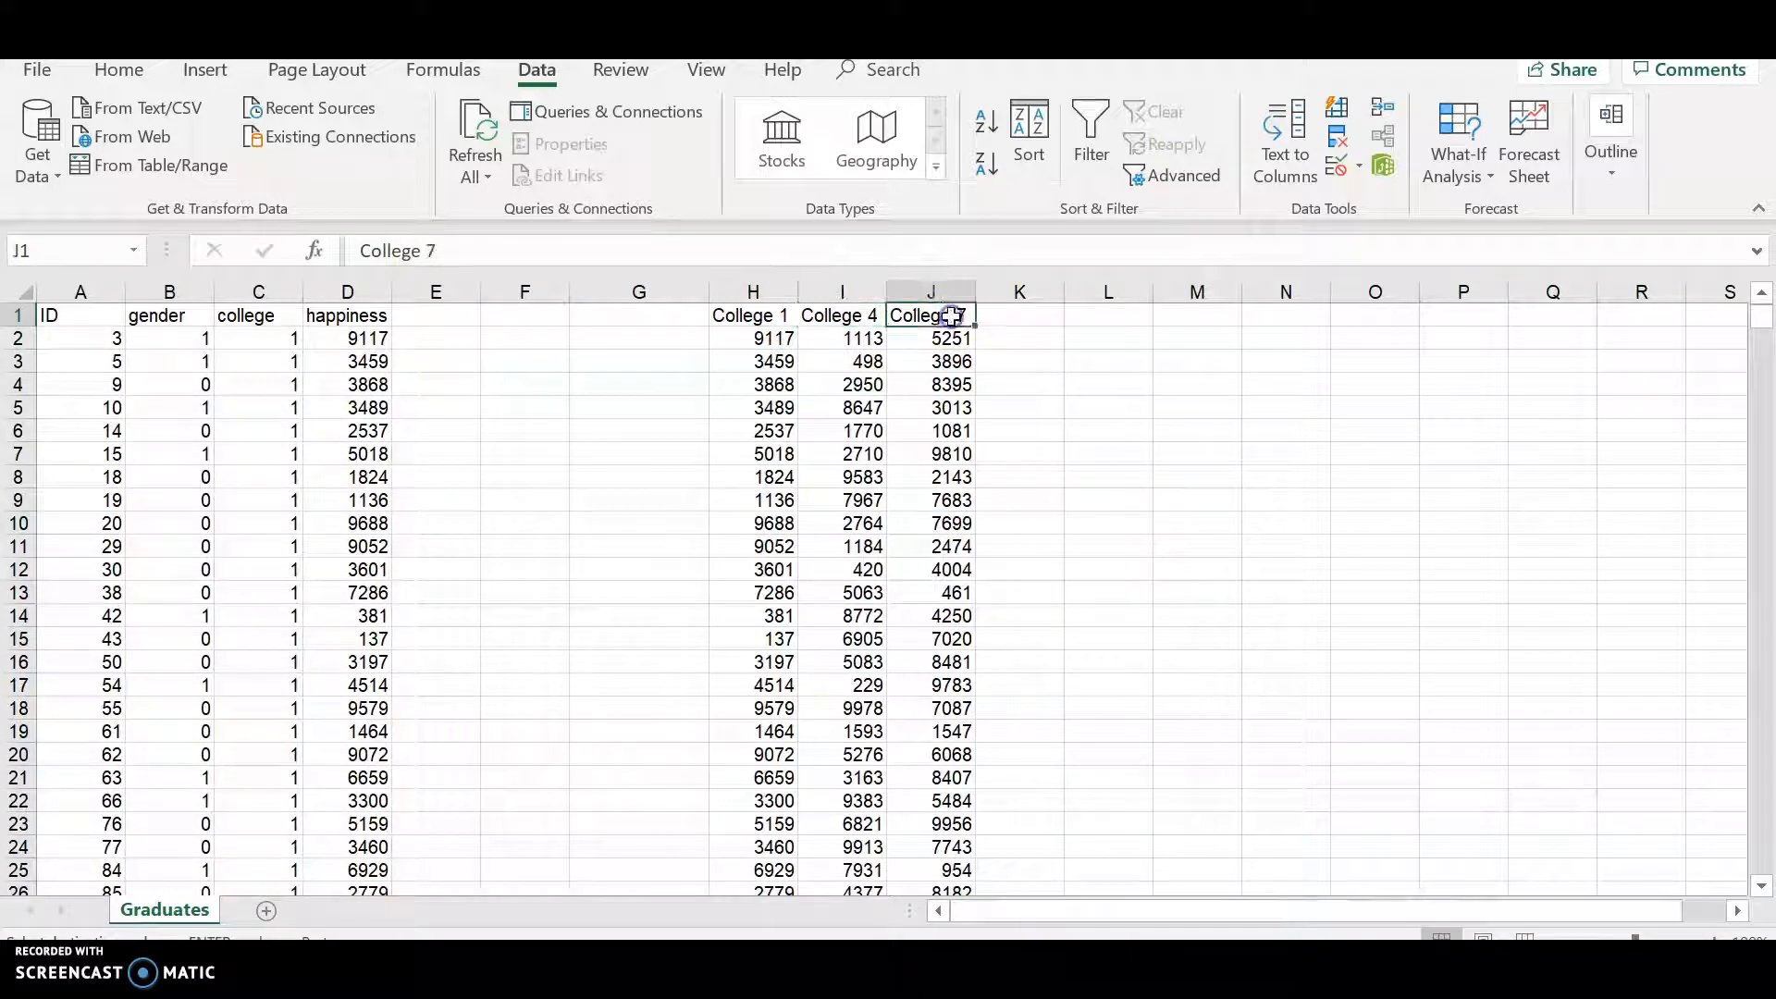
left_click(745, 319)
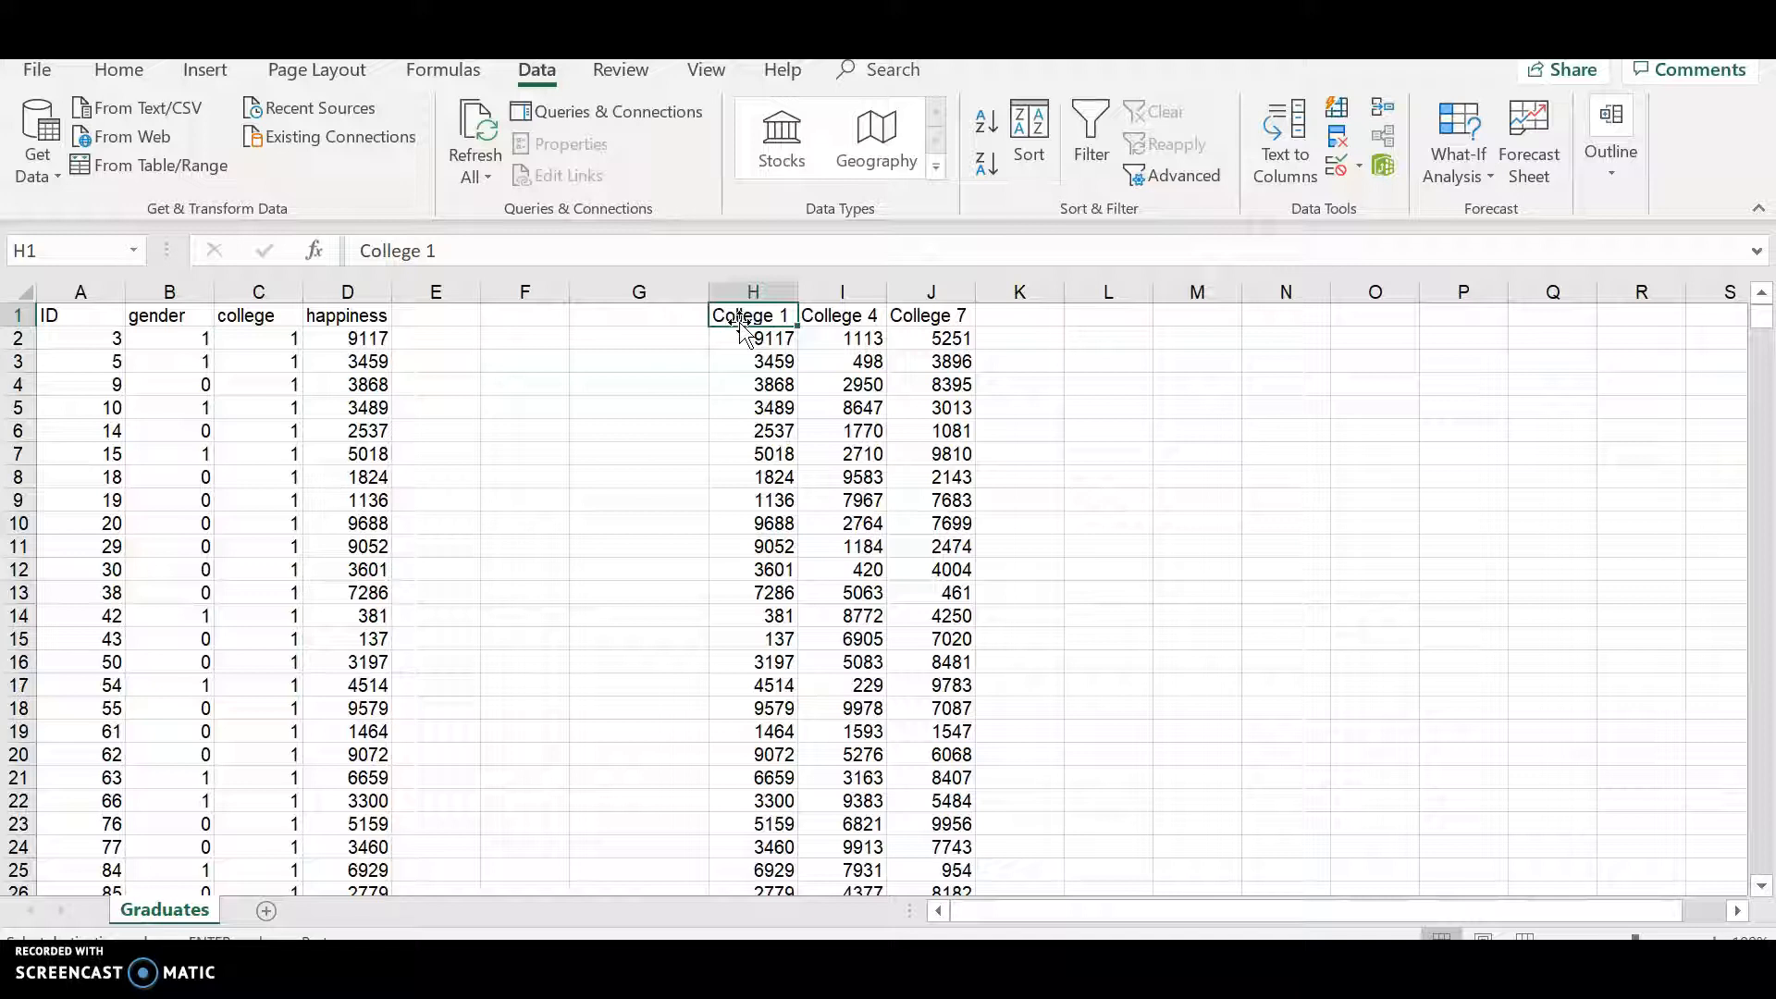
left_click(751, 312)
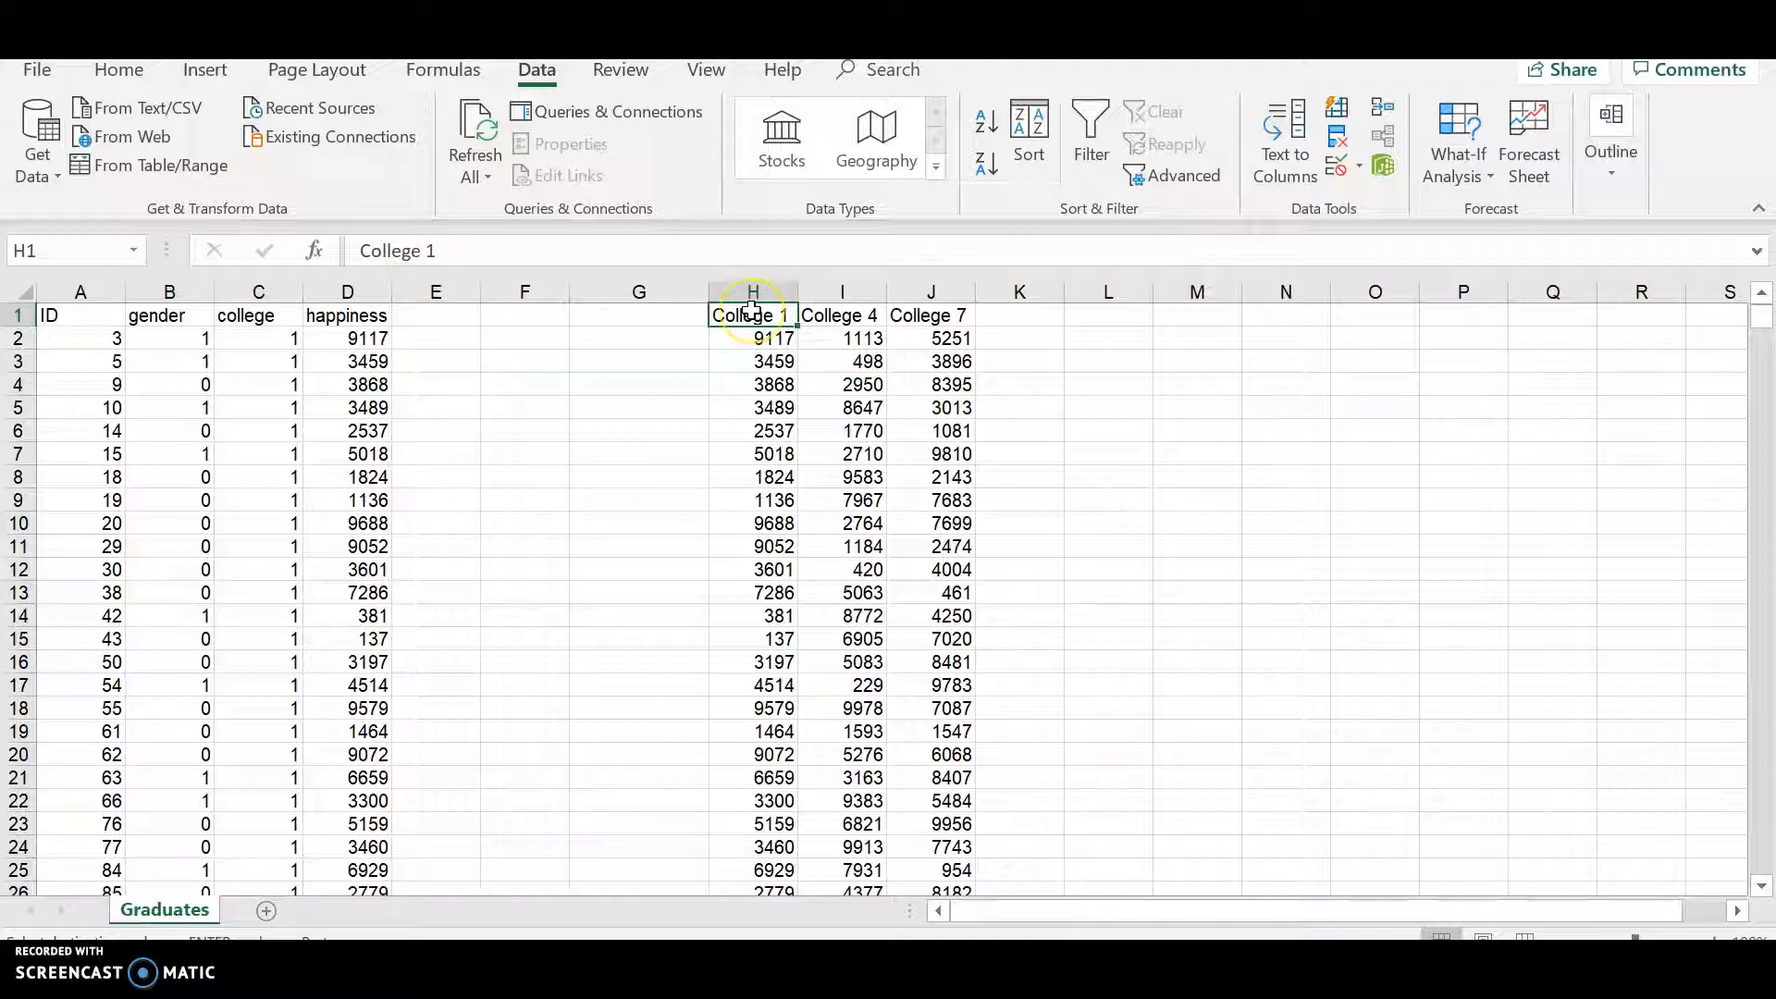